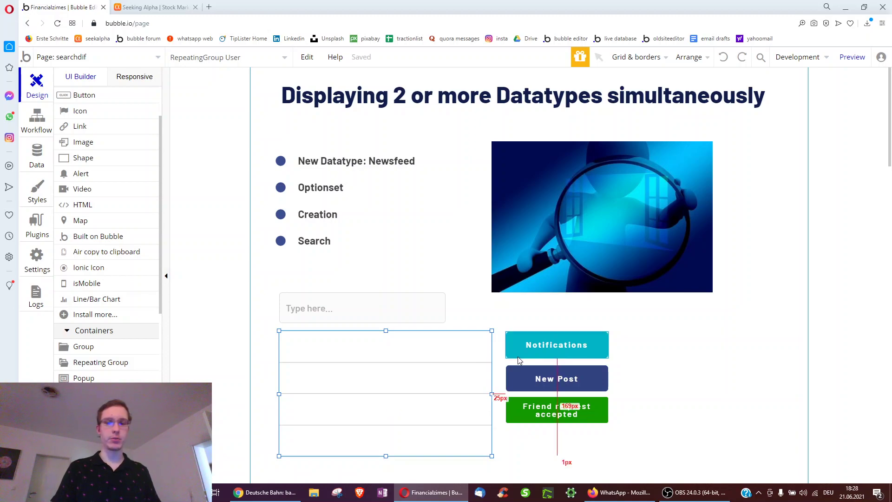
# Examine the three action buttons and the type of content choices offered for the User repeating group
pyautogui.click(516, 381)
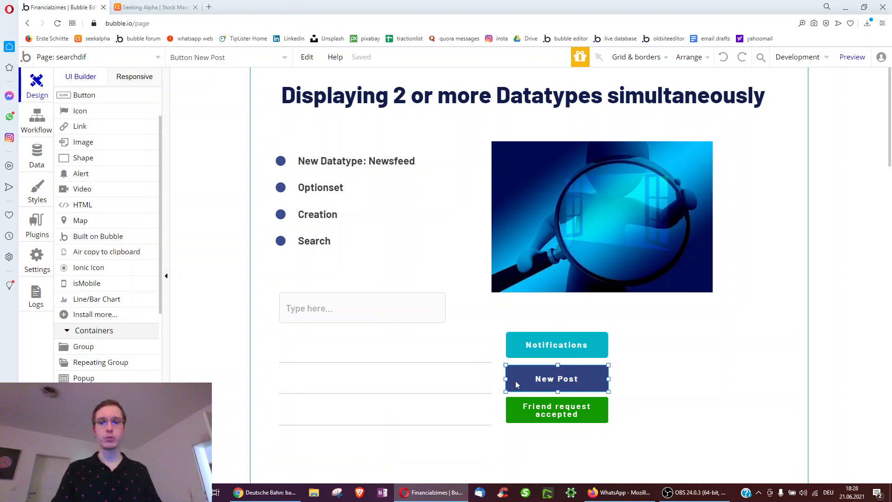
pyautogui.click(519, 413)
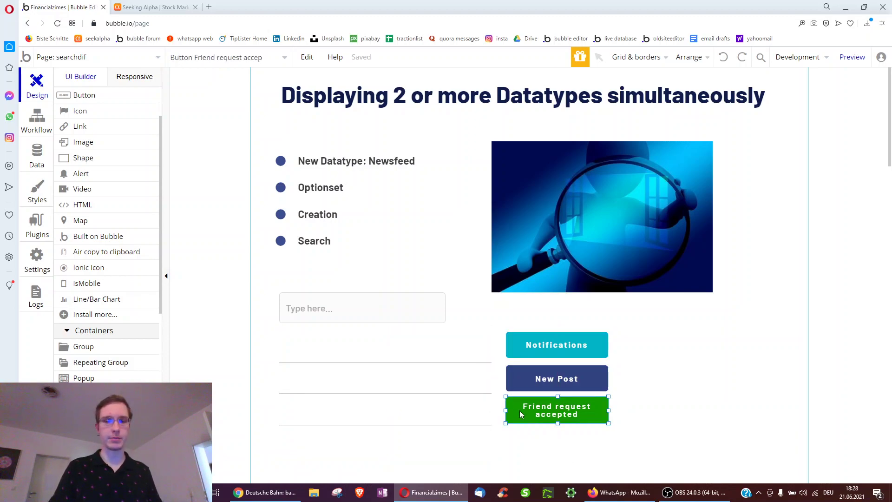
pyautogui.doubleClick(360, 378)
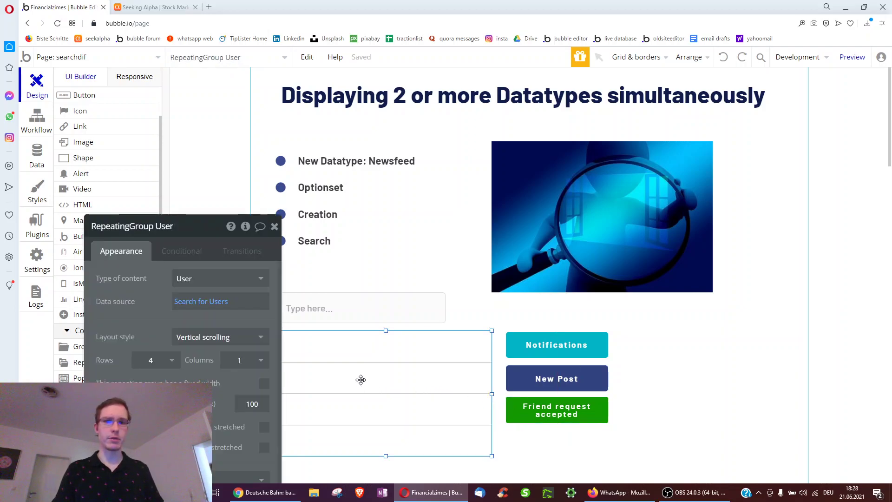
pyautogui.moveTo(132, 317); pyautogui.dragTo(530, 262)
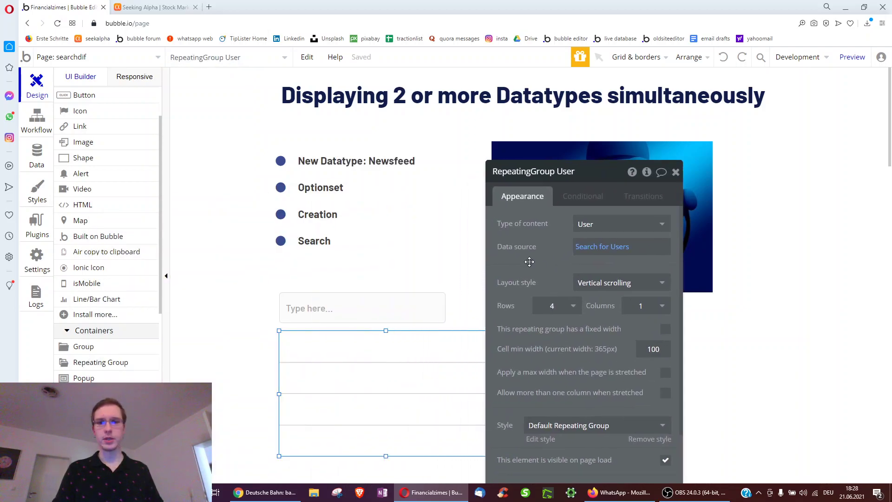
pyautogui.click(593, 224)
pyautogui.scroll(-2, 587, 367)
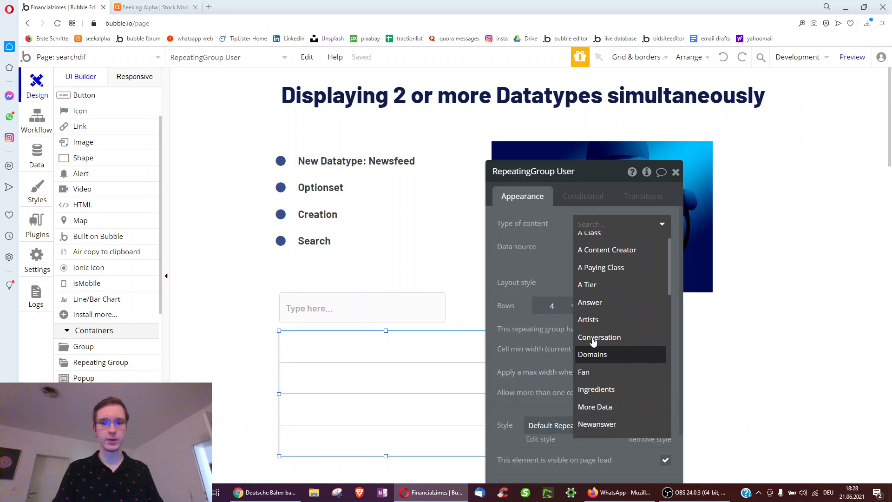
pyautogui.click(532, 252)
pyautogui.moveTo(558, 209); pyautogui.dragTo(658, 181)
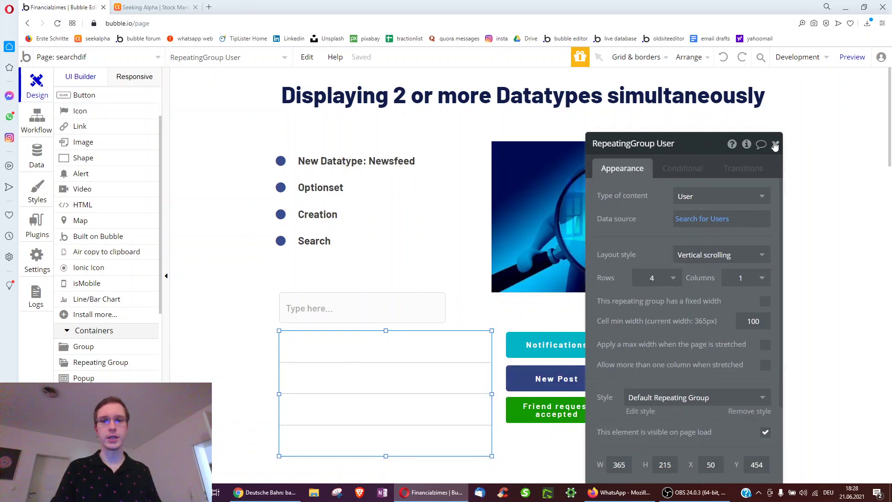
pyautogui.click(774, 144)
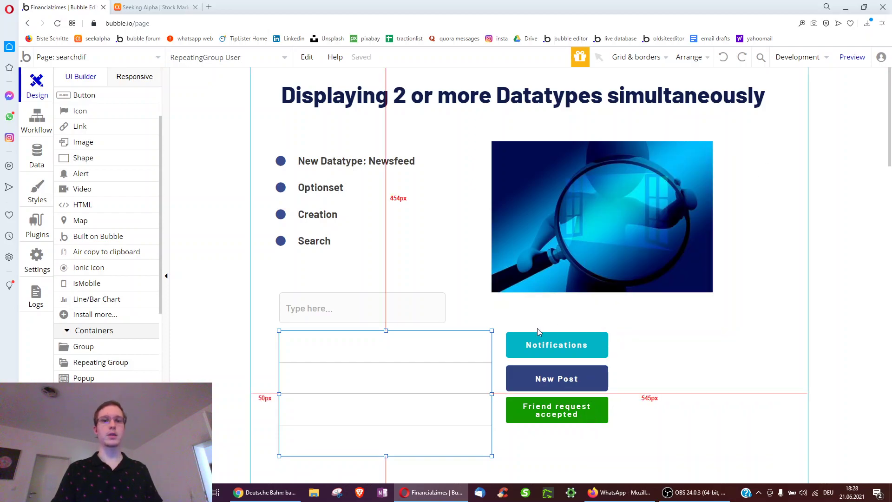
pyautogui.click(439, 259)
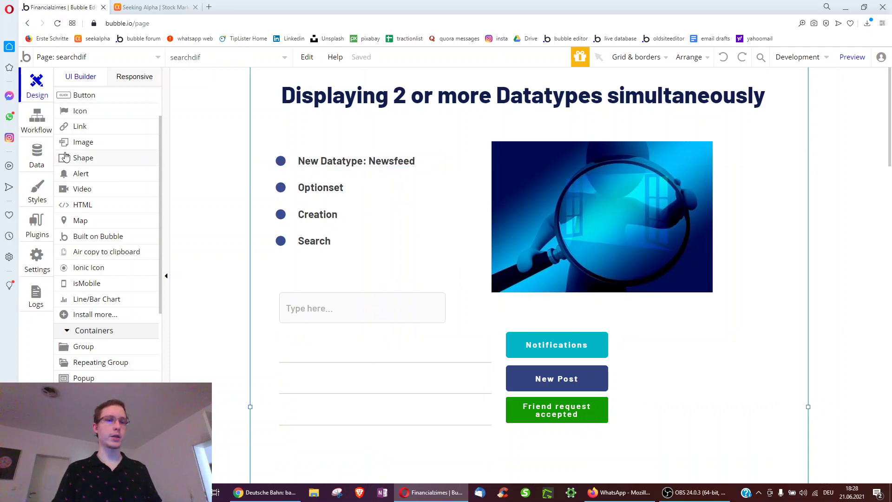
# Create a custom data type named 0Newsfeed in the app's database
pyautogui.click(37, 156)
pyautogui.scroll(-10, 195, 285)
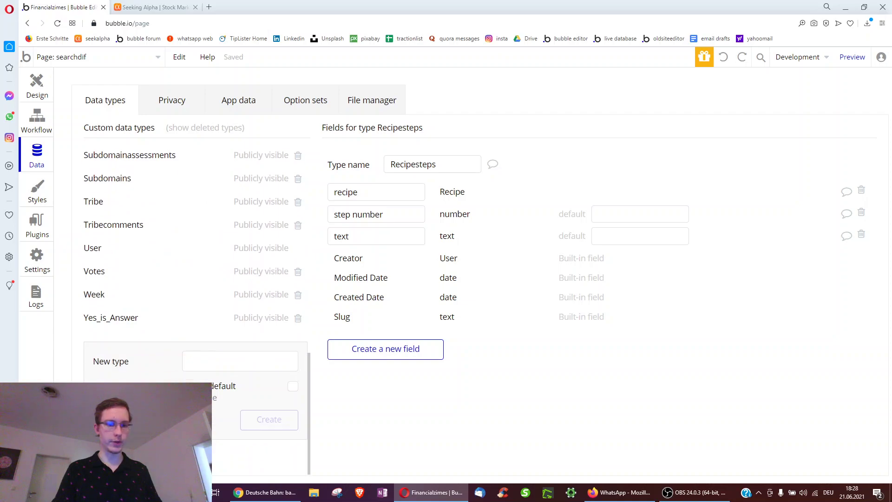
pyautogui.click(185, 353)
pyautogui.write('0Newsfeed')
pyautogui.click(269, 421)
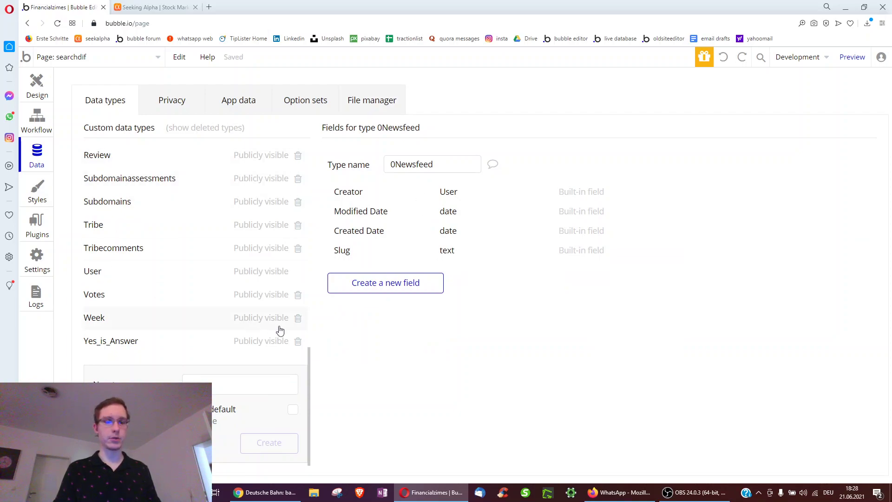
# Create two more custom data types named 1Comment and 2Friendrequest
pyautogui.click(195, 388)
pyautogui.write('1Comment')
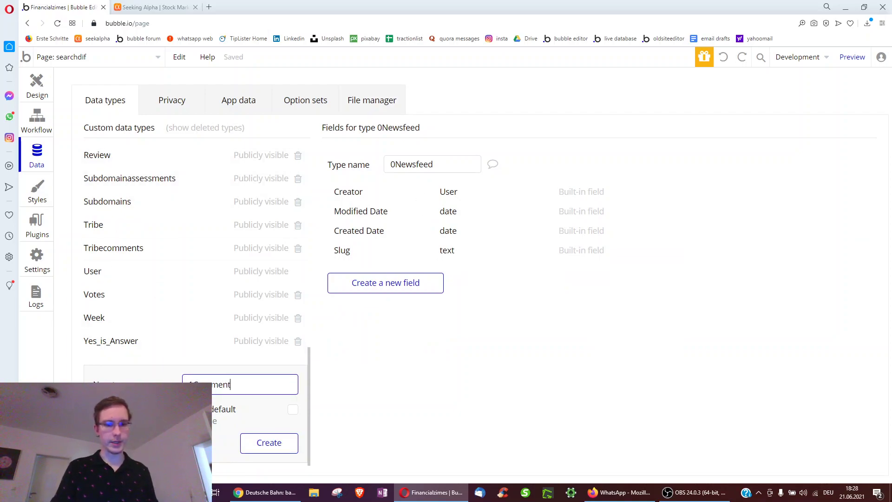
pyautogui.click(269, 448)
pyautogui.click(216, 362)
pyautogui.write('2Friendrequest')
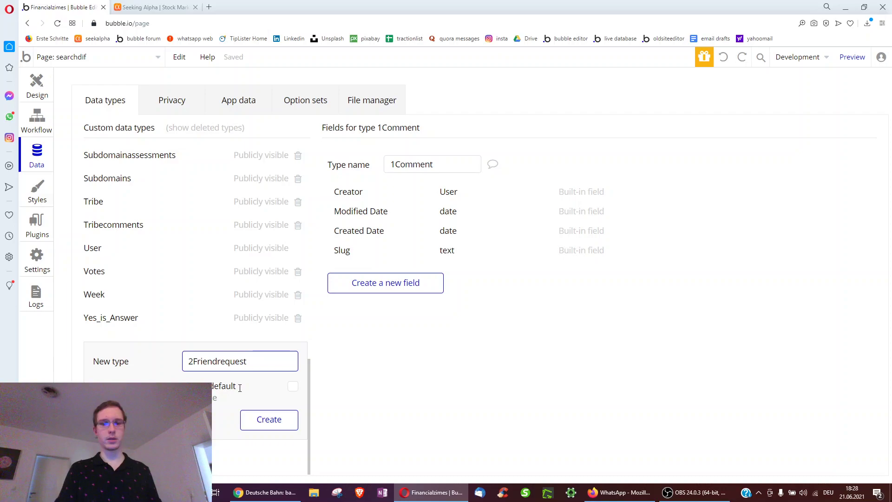
pyautogui.click(264, 419)
# Create a custom data type named 3Post
pyautogui.click(224, 359)
pyautogui.write('3')
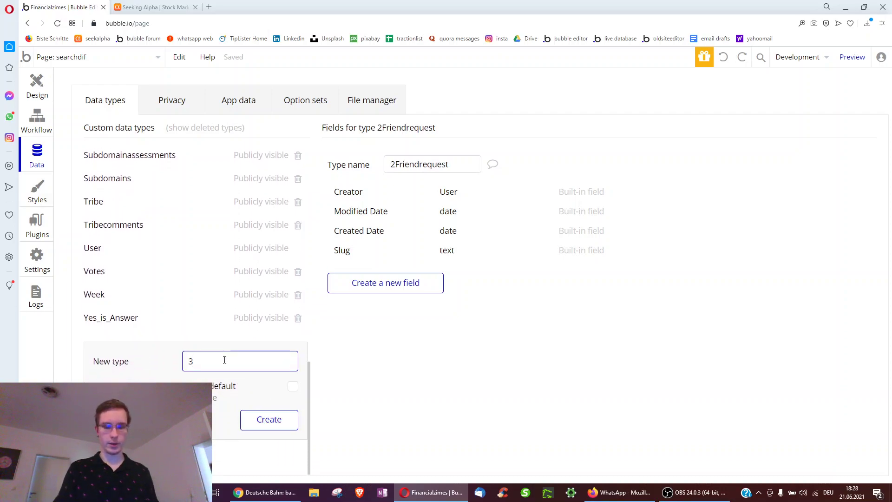
pyautogui.write('Post')
pyautogui.click(264, 419)
pyautogui.scroll(10, 185, 289)
pyautogui.scroll(4, 133, 195)
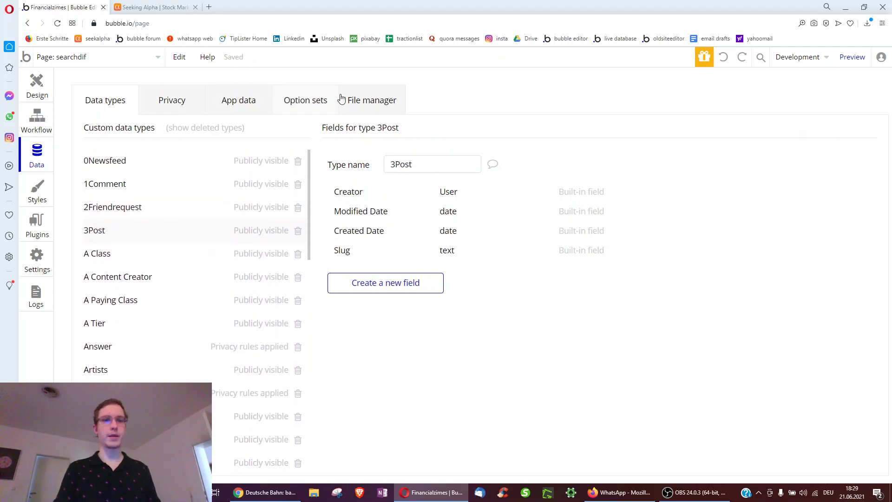
# Create an option set named Type of Newsfeeditem
pyautogui.click(307, 103)
pyautogui.click(195, 224)
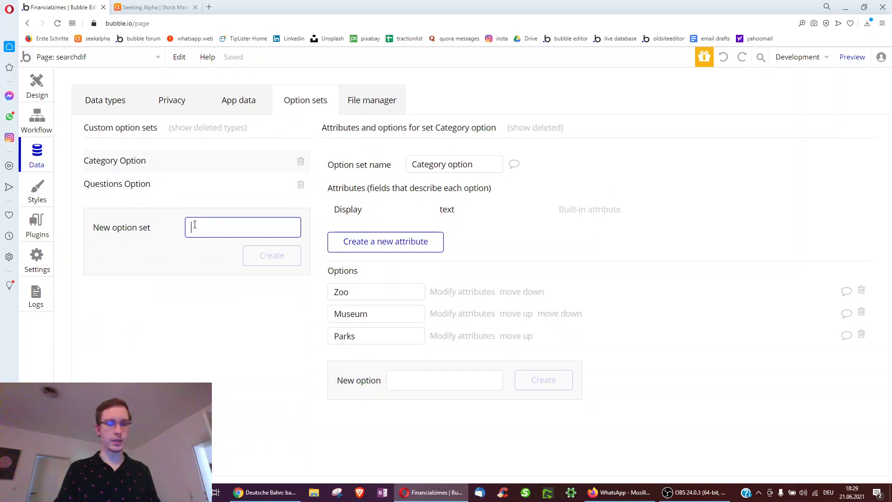
pyautogui.write('Type of')
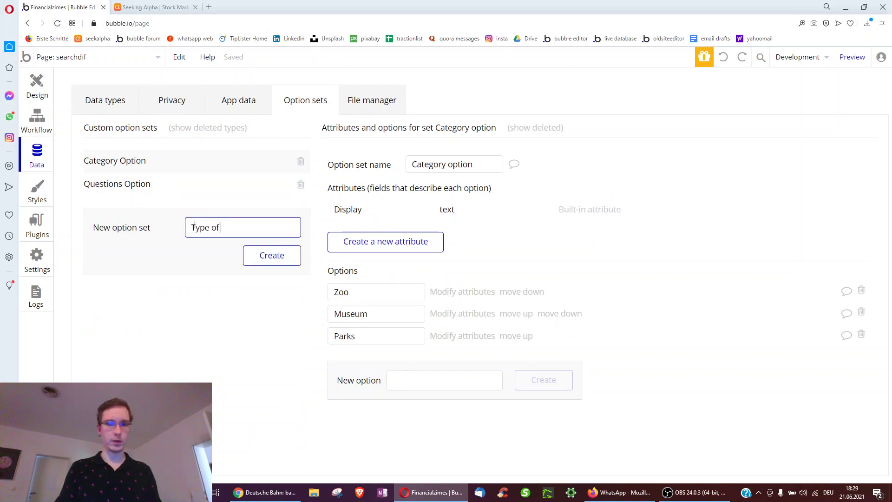
pyautogui.write(' Newsfeeditem')
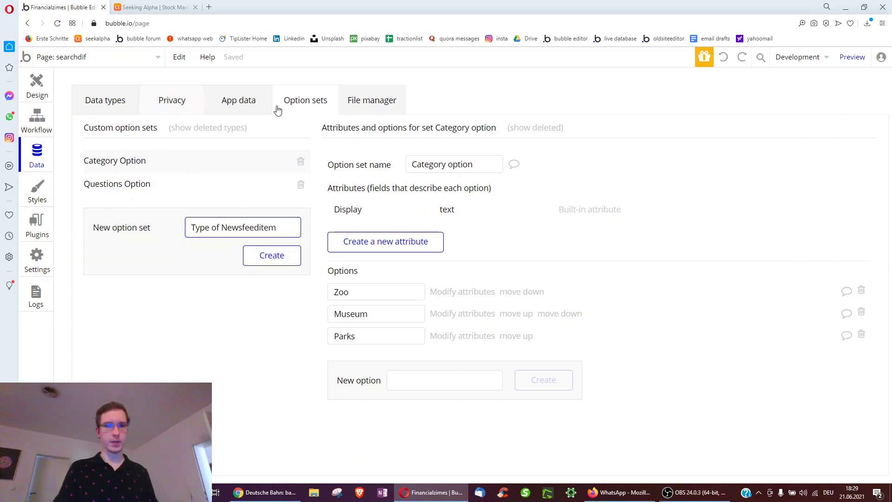
pyautogui.click(267, 255)
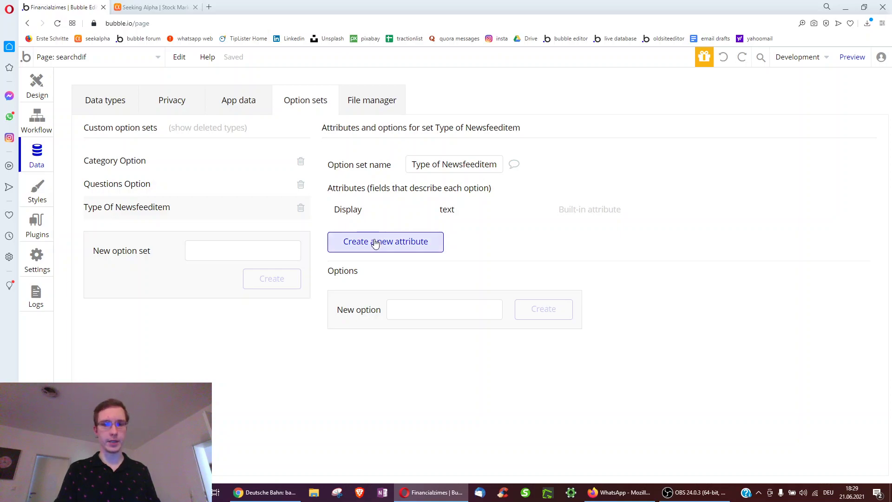
# Add the options Comment and Friend request to the Type of Newsfeeditem option set
pyautogui.click(417, 311)
pyautogui.write('Comment')
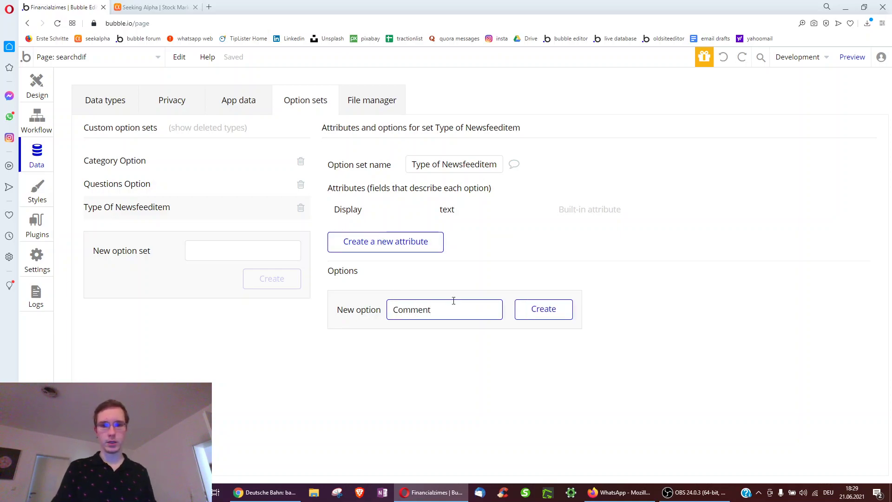
pyautogui.click(550, 311)
pyautogui.click(437, 330)
pyautogui.write('Friend request')
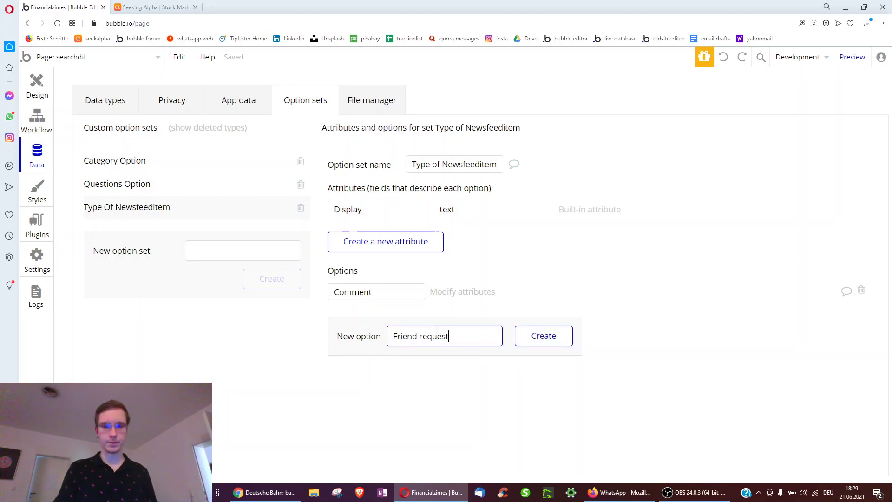
pyautogui.click(551, 336)
# Add the option Post to the Type of Newsfeeditem option set
pyautogui.click(38, 81)
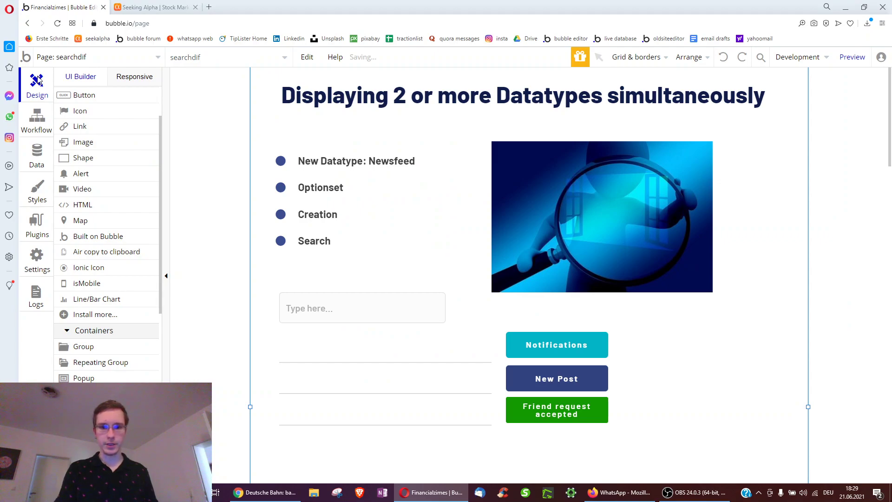
pyautogui.click(37, 122)
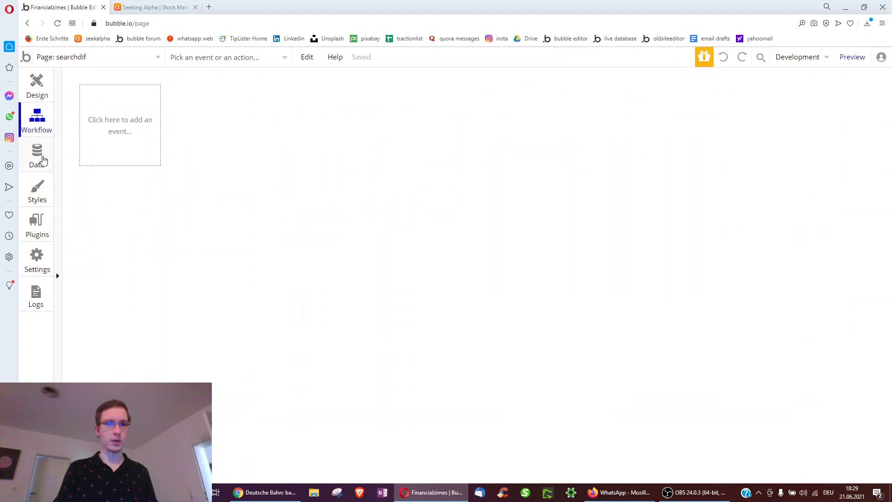
pyautogui.click(43, 160)
pyautogui.click(411, 356)
pyautogui.write('Pos')
pyautogui.click(541, 358)
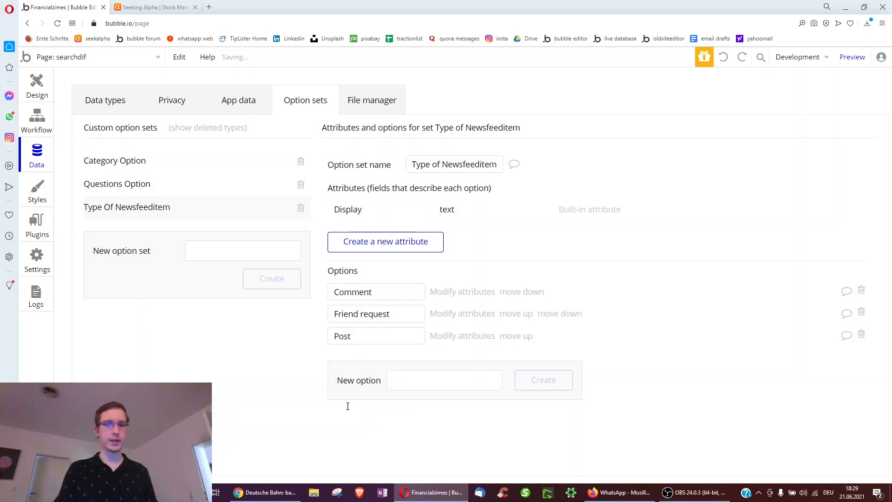
# Set the type of content of the page's repeating group to 0Newsfeed
pyautogui.click(29, 87)
pyautogui.scroll(-4, 485, 205)
pyautogui.doubleClick(363, 205)
pyautogui.click(697, 160)
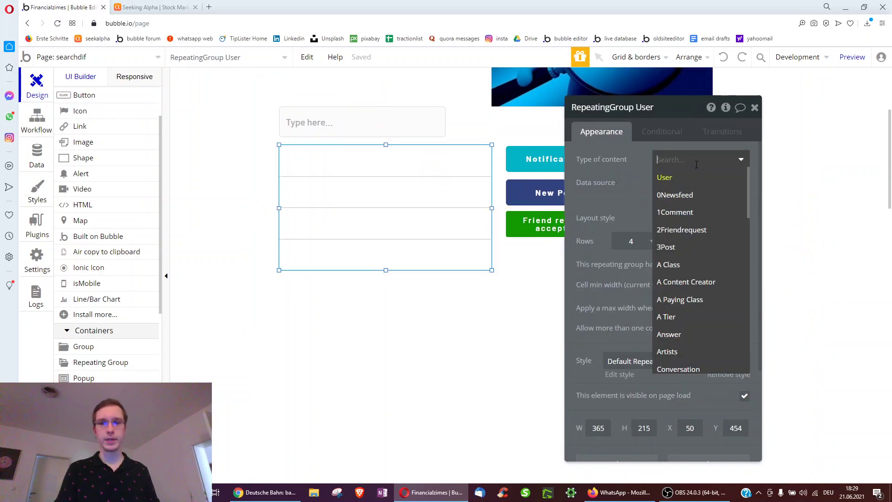
pyautogui.click(699, 196)
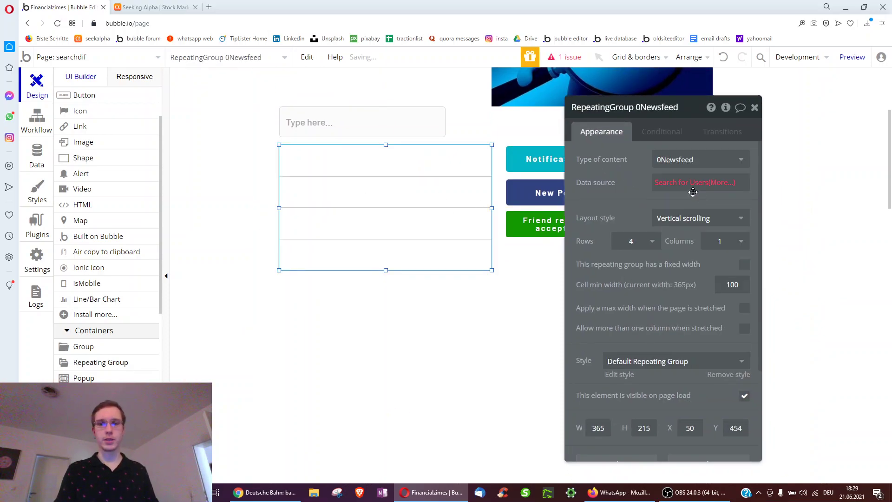
# Change the repeating group's data source search to the type 0Newsfeed
pyautogui.click(673, 184)
pyautogui.click(513, 139)
pyautogui.write('news')
pyautogui.click(477, 154)
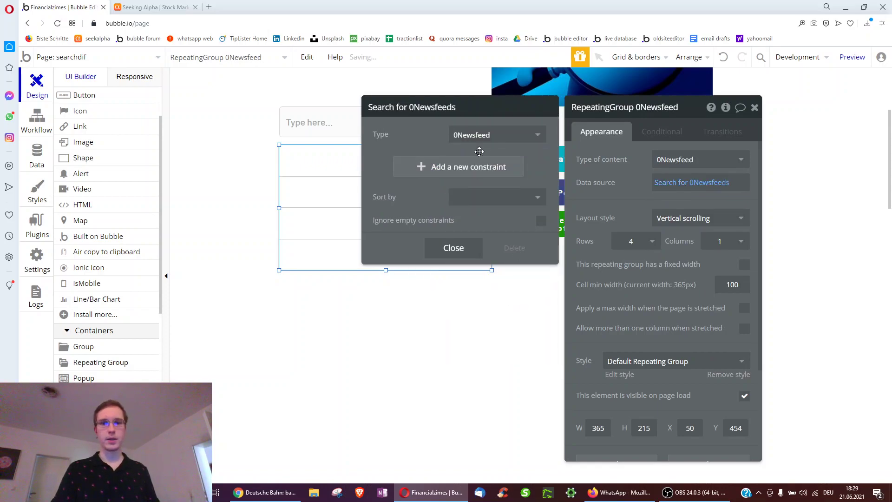
# Create a field named "type of item" on the 0Newsfeed data type, with the field type Type of Newsfeeditem
pyautogui.click(36, 160)
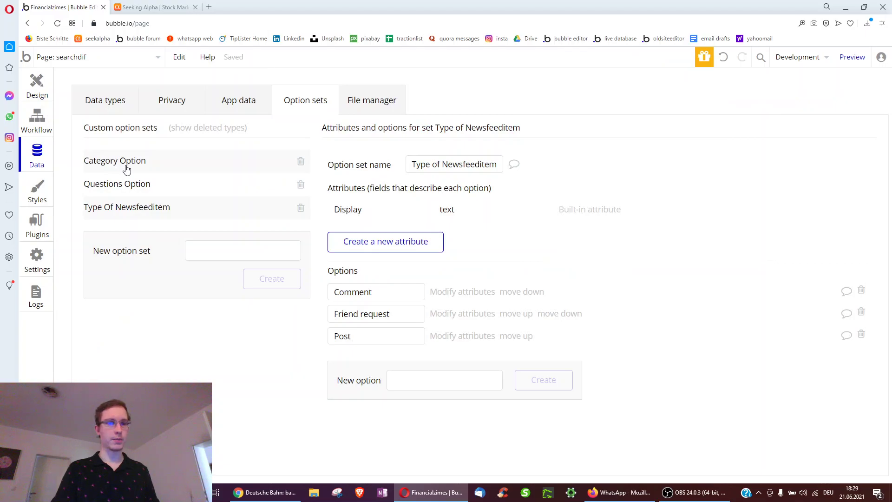
pyautogui.click(103, 101)
pyautogui.click(204, 161)
pyautogui.click(330, 284)
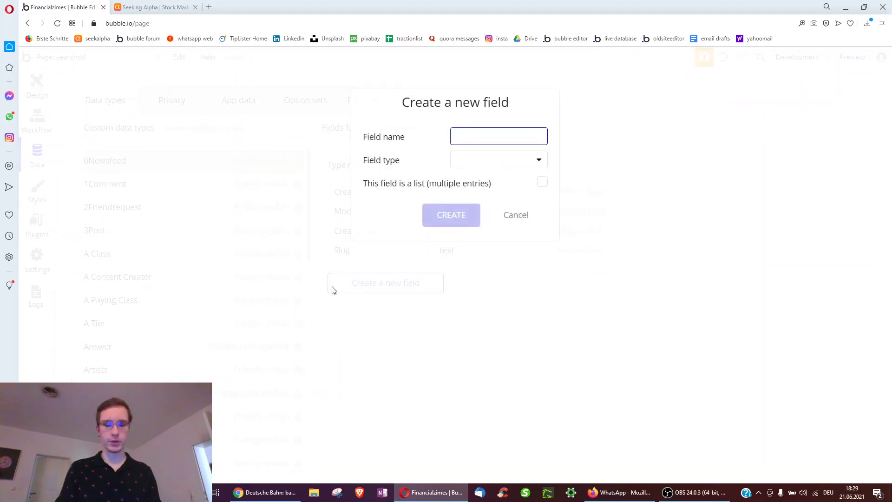
pyautogui.write('type of item')
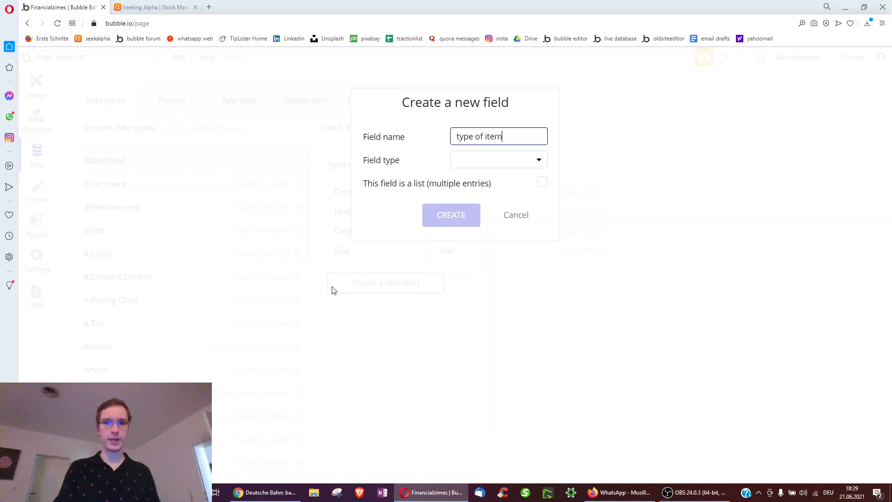
pyautogui.click(469, 153)
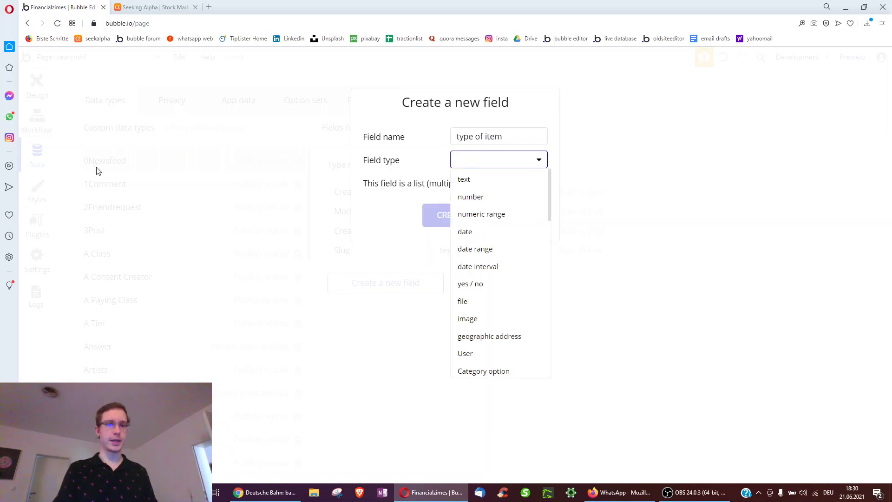
pyautogui.scroll(-3, 478, 233)
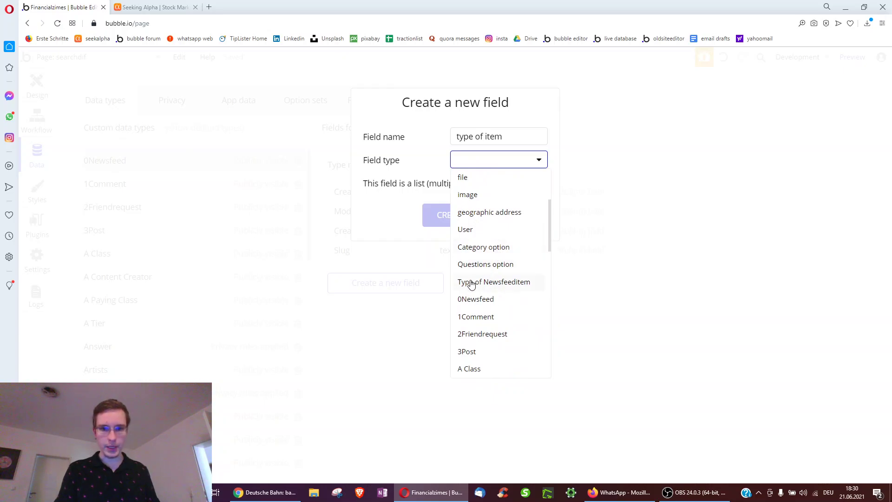
pyautogui.click(468, 281)
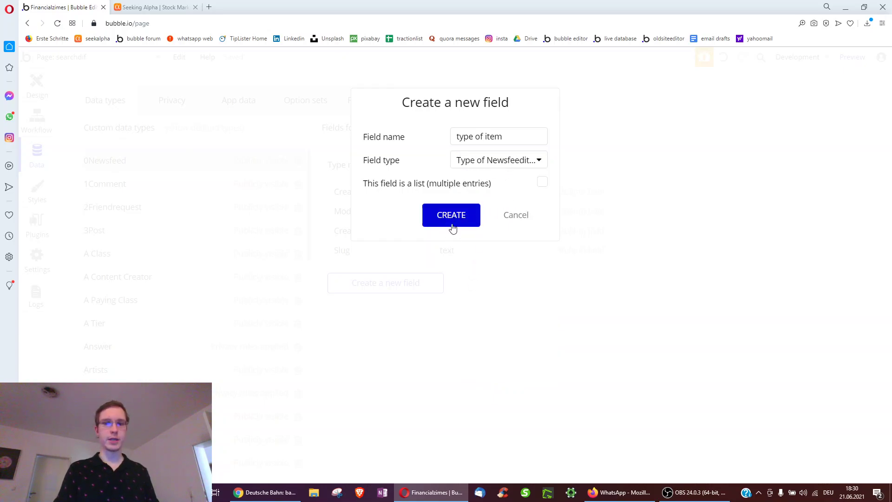
pyautogui.click(452, 223)
# Create a field named "linked comment" on the 0Newsfeed data type, with the field type 1Comment
pyautogui.click(401, 305)
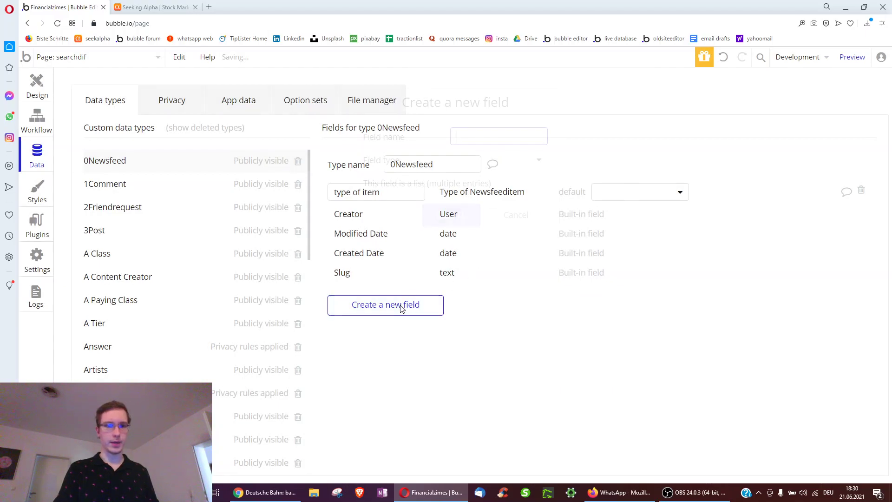
pyautogui.write('linked comment')
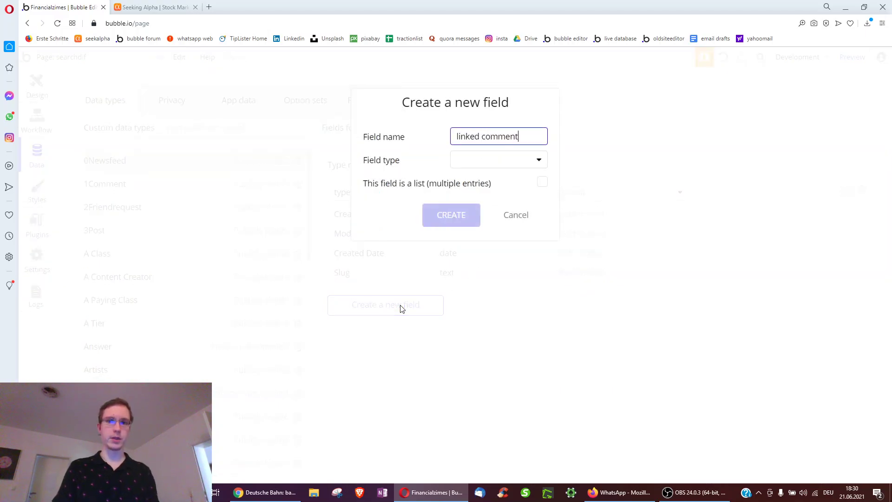
pyautogui.click(483, 163)
pyautogui.scroll(-5, 497, 244)
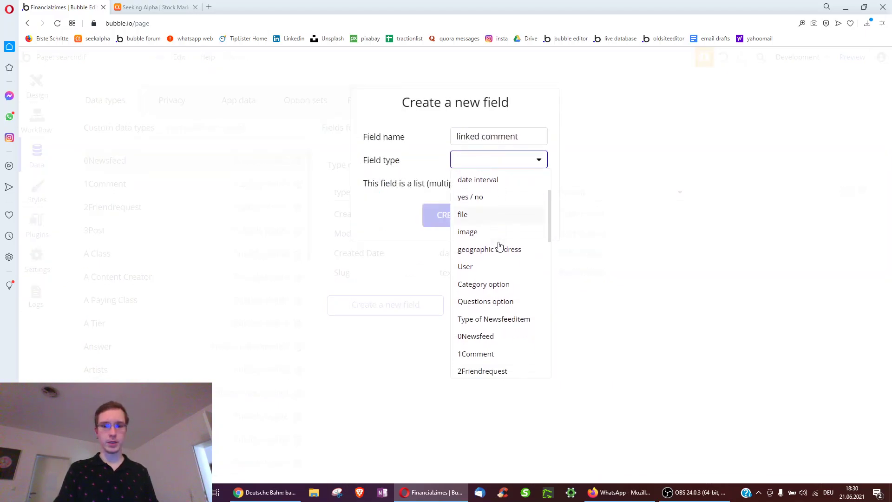
pyautogui.click(482, 225)
pyautogui.click(452, 214)
# Create a field named "linked post" on the 0Newsfeed data type, with the field type 3Post
pyautogui.click(389, 333)
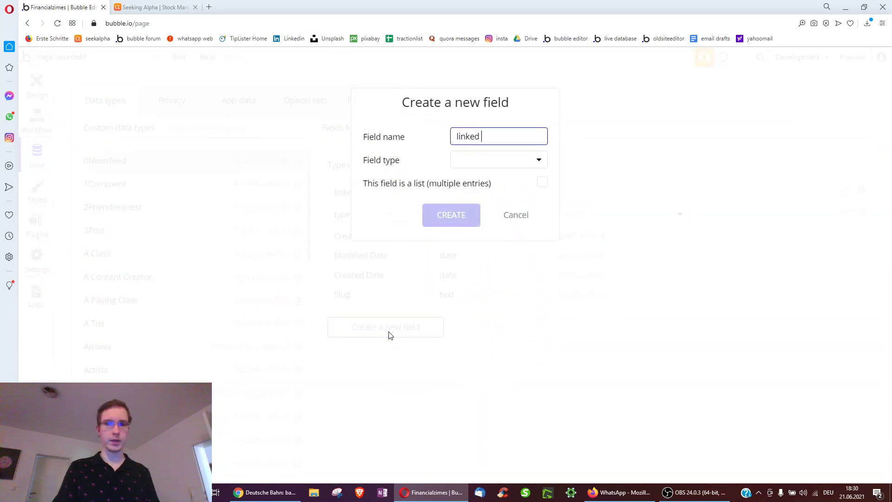
pyautogui.click(488, 163)
pyautogui.scroll(-3, 486, 231)
pyautogui.click(492, 351)
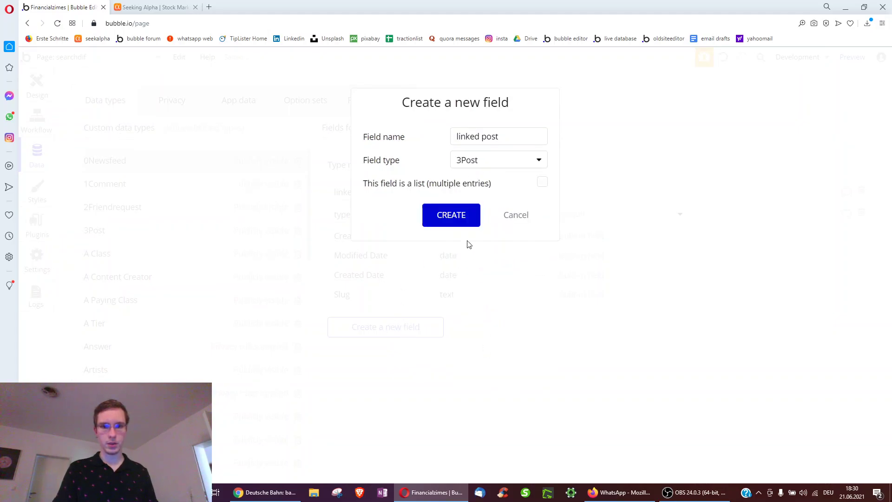
pyautogui.click(458, 217)
# Create a field named "linked friend request" on the 0Newsfeed data type, with the field type 2Friendrequest
pyautogui.click(399, 355)
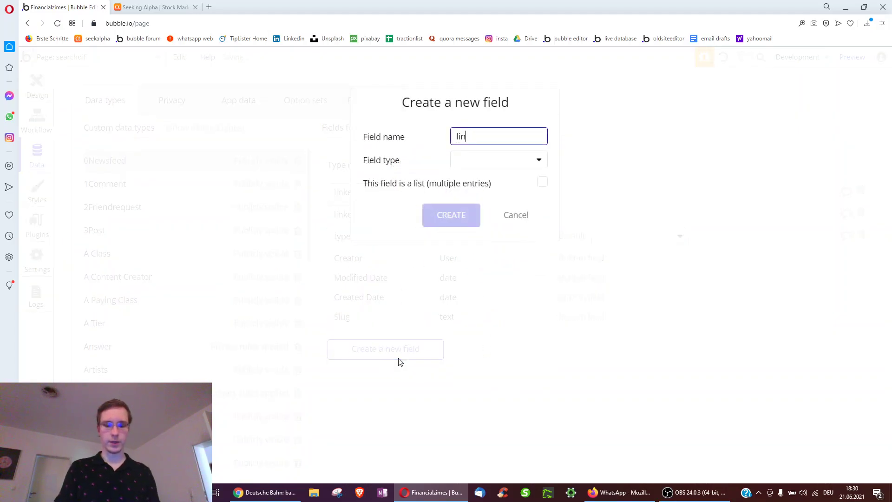
pyautogui.write('linked friend request')
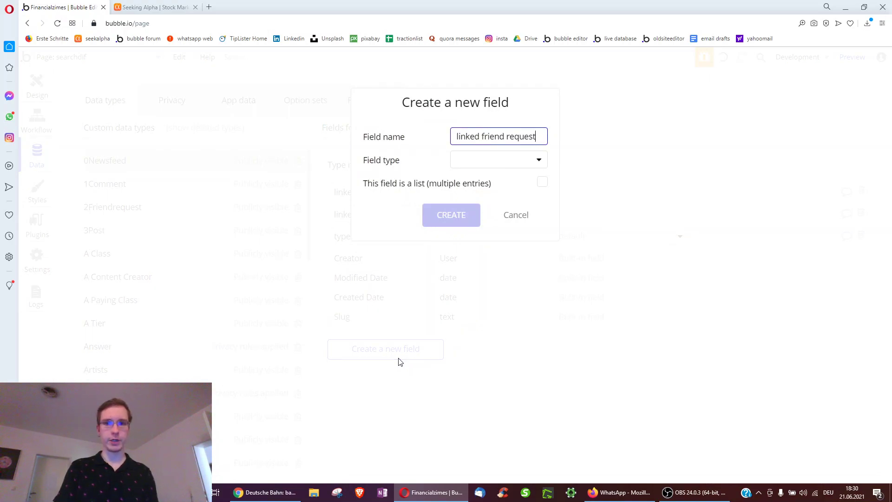
pyautogui.click(463, 161)
pyautogui.scroll(-4, 464, 315)
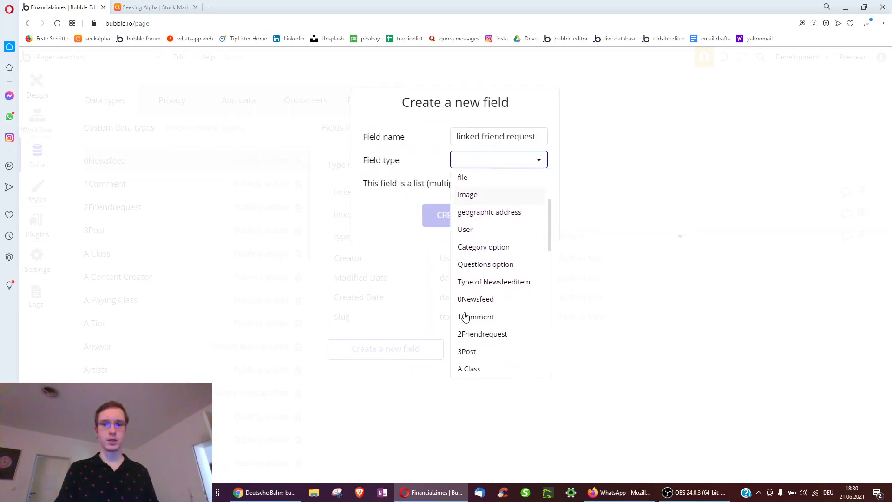
pyautogui.click(485, 334)
pyautogui.click(452, 215)
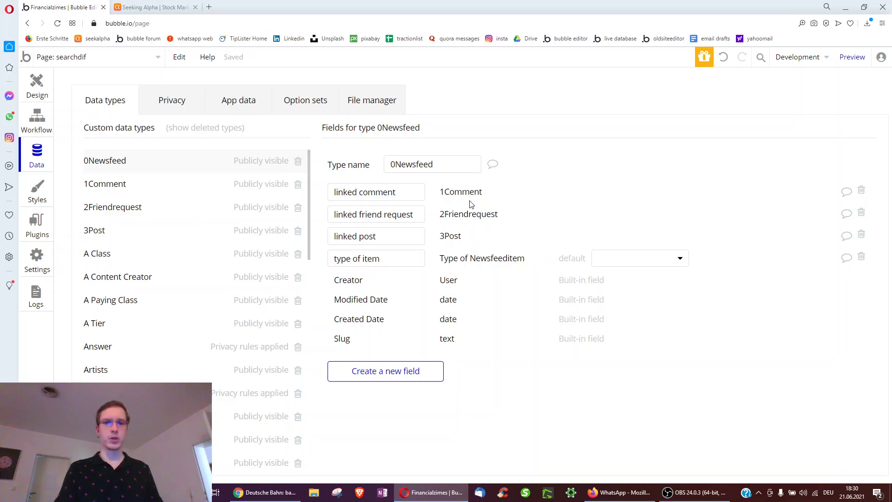
# Create a field named "description" on the 0Newsfeed data type, with the field type text
pyautogui.click(389, 375)
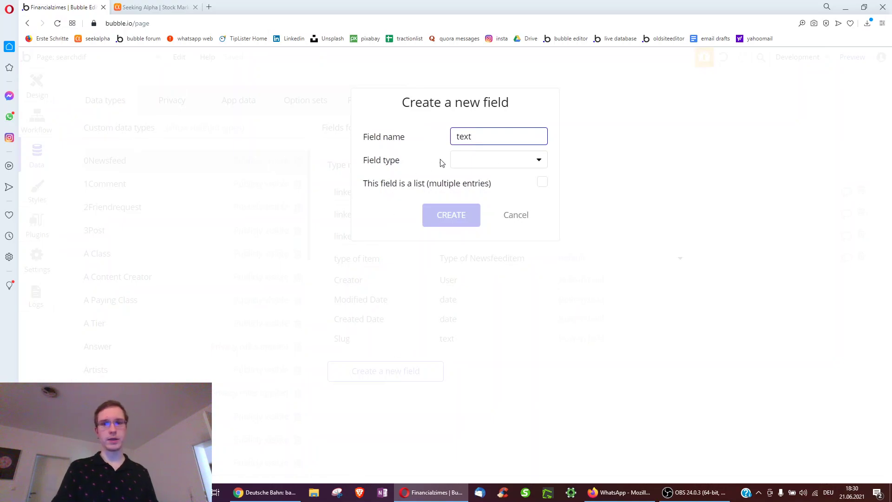
pyautogui.doubleClick(462, 142)
pyautogui.write('desc')
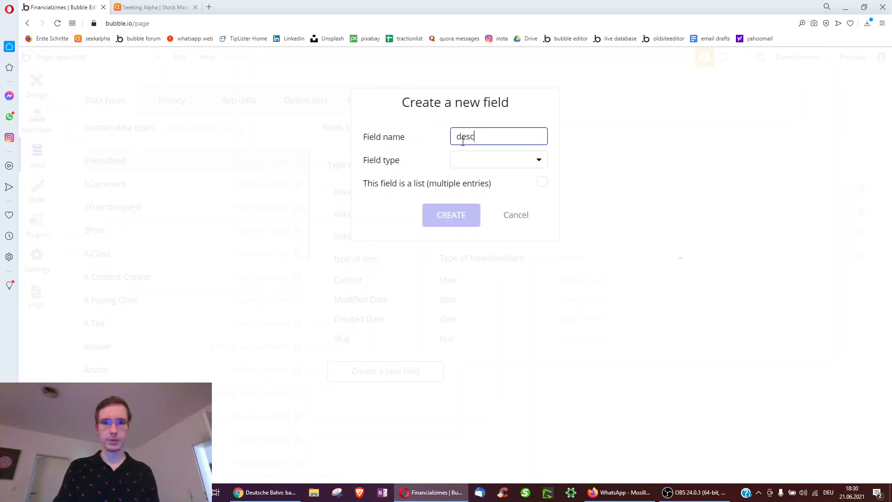
pyautogui.write('ription')
pyautogui.click(477, 170)
pyautogui.click(479, 179)
pyautogui.click(453, 214)
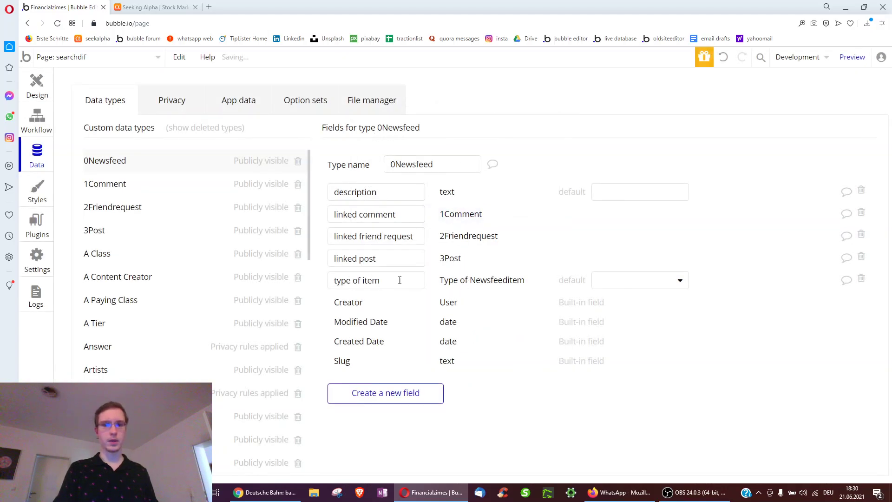
# Review the options of the Type of Newsfeeditem option set and the search settings of the repeating group's data source
pyautogui.click(299, 101)
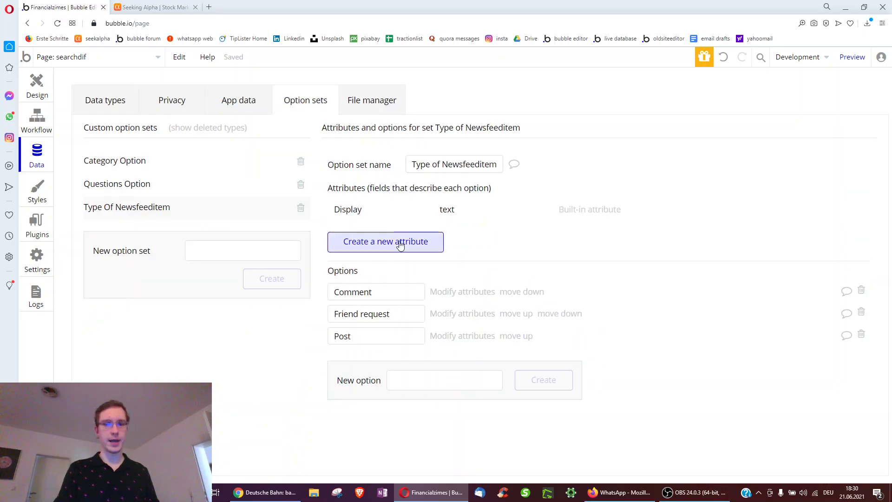
pyautogui.click(351, 291)
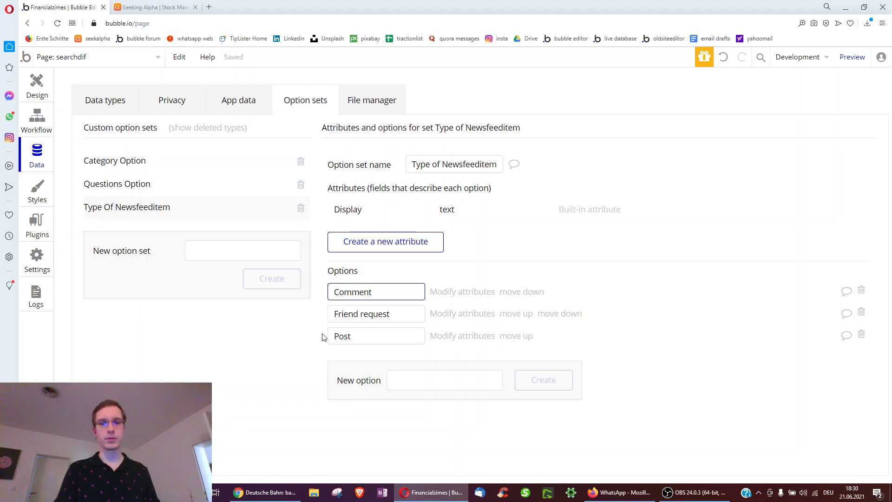
pyautogui.click(37, 84)
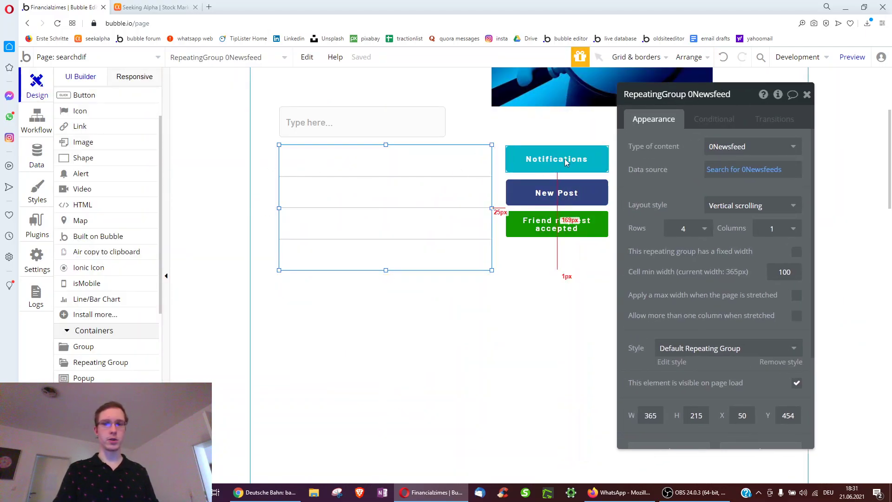
pyautogui.click(575, 158)
pyautogui.click(372, 193)
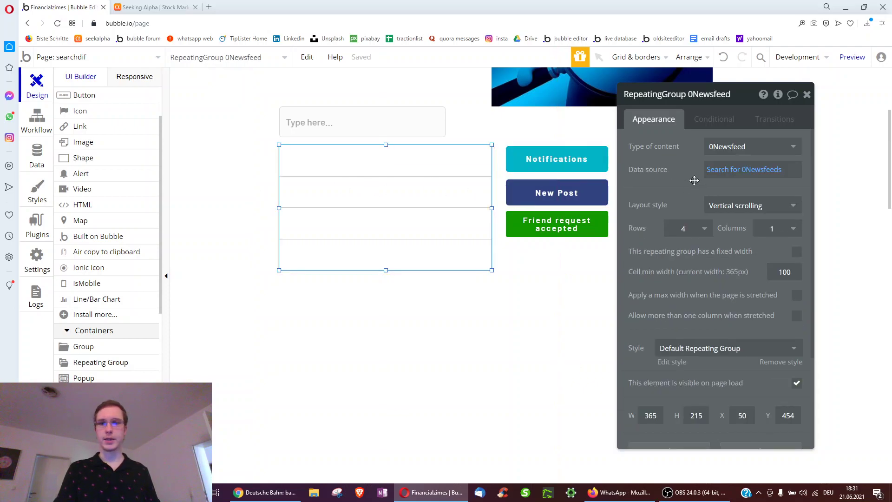
pyautogui.moveTo(694, 181); pyautogui.dragTo(687, 183)
pyautogui.scroll(1, 571, 160)
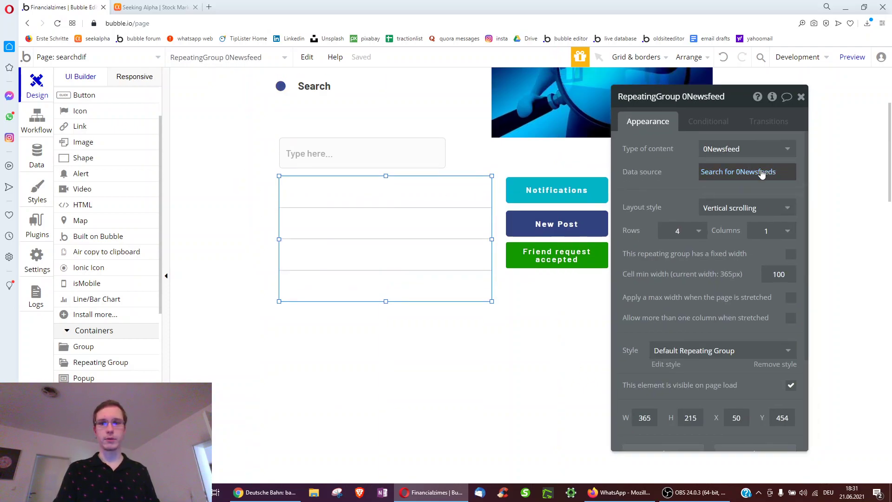
pyautogui.click(761, 174)
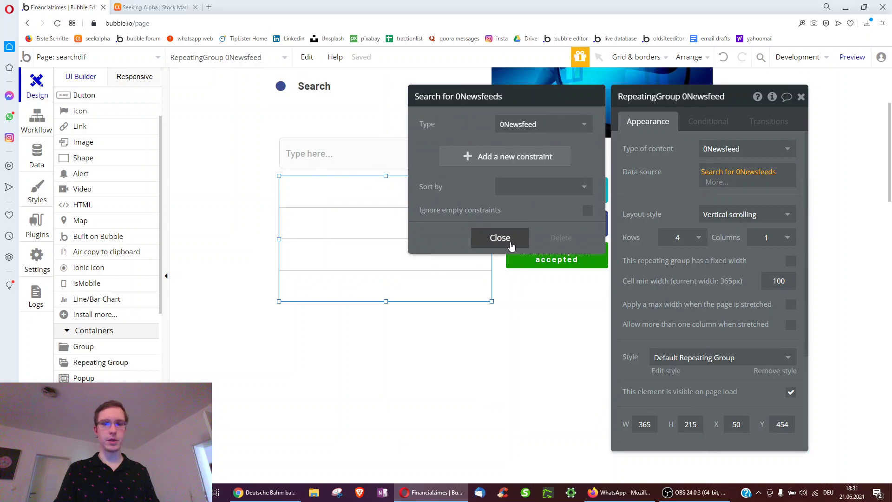
pyautogui.click(500, 238)
# Draw a text element in the first cell of the repeating group
pyautogui.scroll(2, 124, 194)
pyautogui.click(257, 171)
pyautogui.click(80, 141)
pyautogui.moveTo(284, 181); pyautogui.dragTo(367, 200)
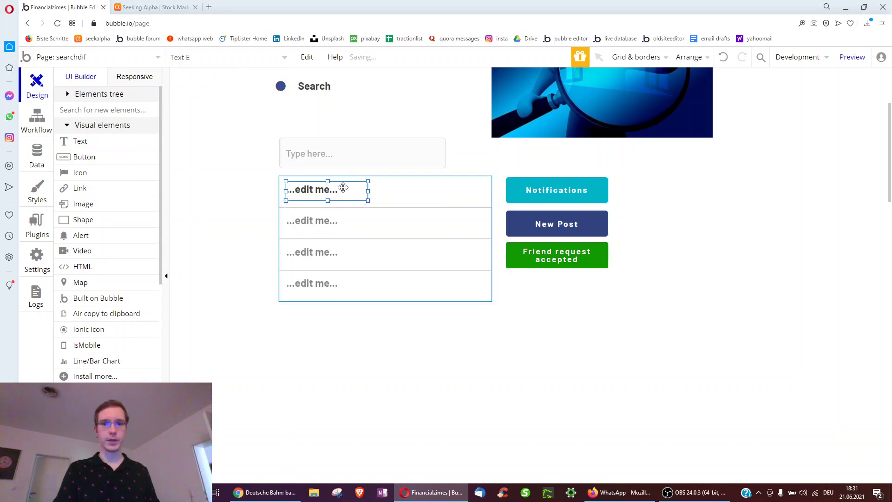
# Set the cell's text to Current cell's 0Newsfeed's description and widen the text element across most of the cell
pyautogui.doubleClick(343, 187)
pyautogui.click(826, 149)
pyautogui.click(683, 181)
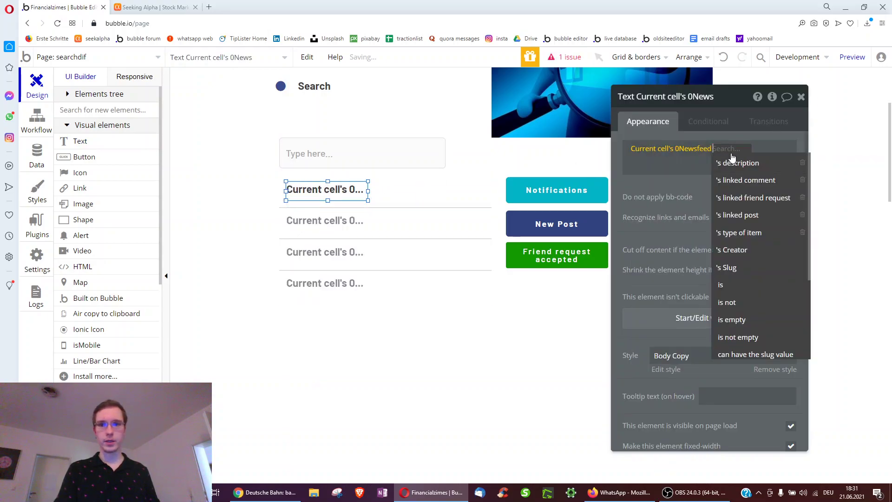
pyautogui.click(743, 164)
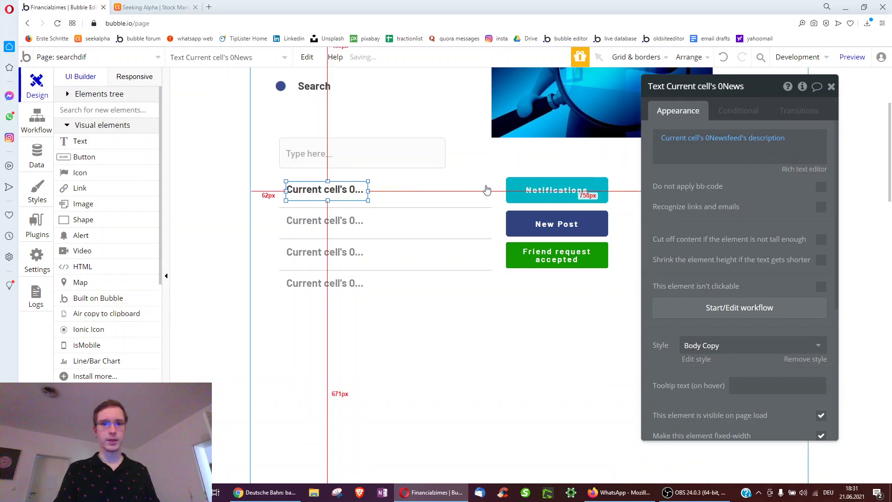
pyautogui.moveTo(368, 191); pyautogui.dragTo(442, 191)
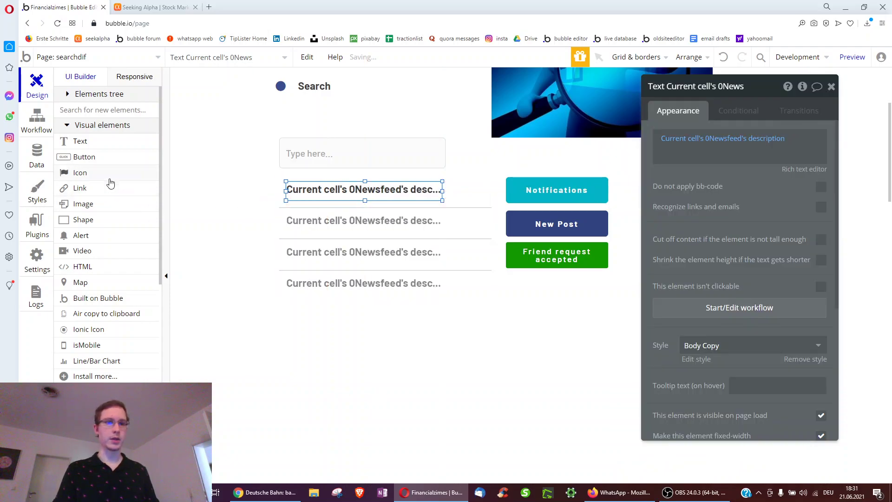
# Add an icon about 32 by 27 beside the text in the repeating group's first cell and make it a right chevron
pyautogui.moveTo(107, 179)
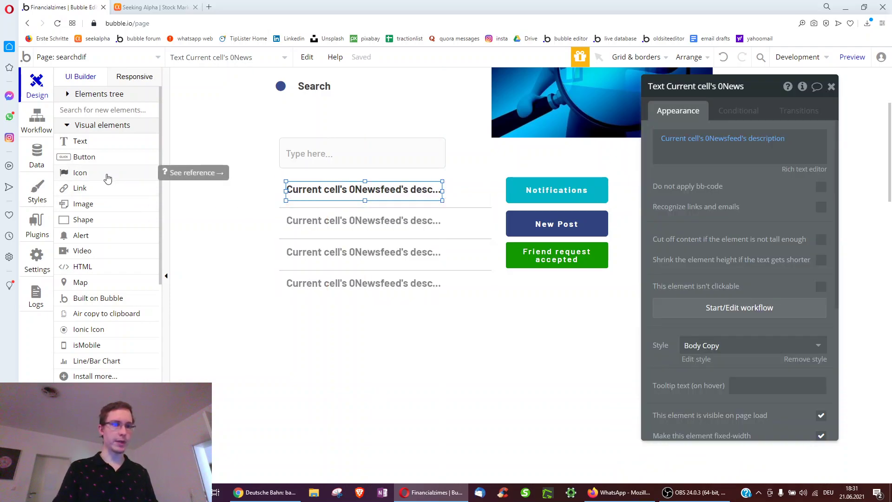
pyautogui.click(100, 175)
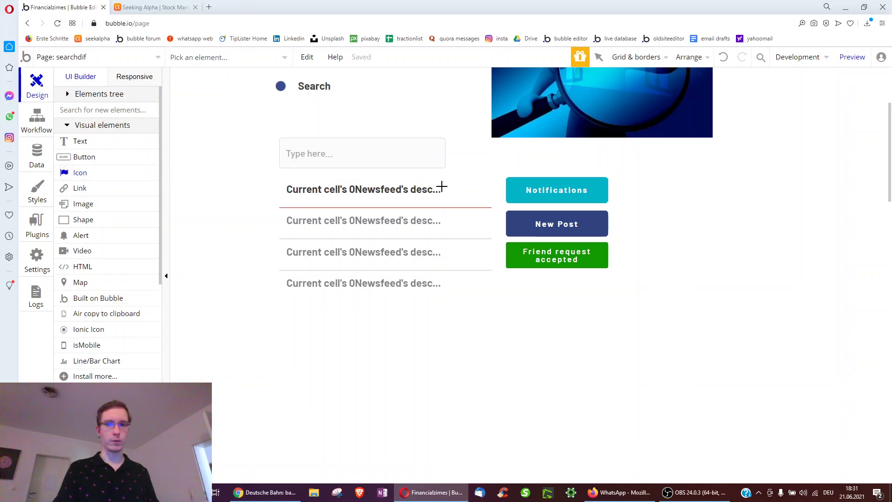
pyautogui.moveTo(455, 181); pyautogui.dragTo(479, 202)
pyautogui.click(753, 138)
pyautogui.write('right')
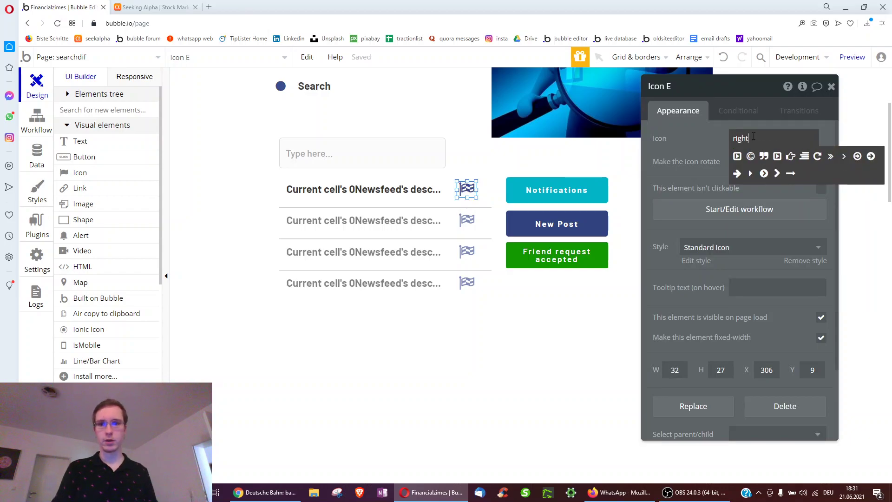
pyautogui.click(777, 173)
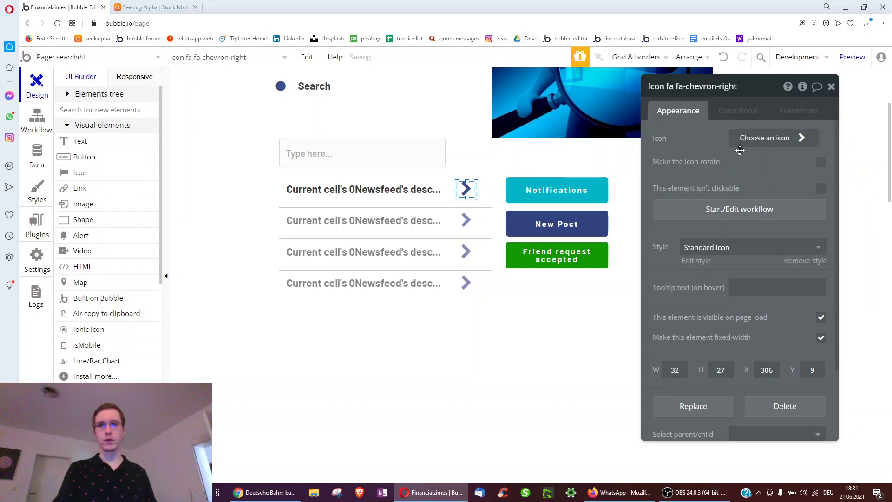
# Create a workflow event for clicking the chevron icon and check the fields of the 0Newsfeed data type
pyautogui.click(695, 210)
pyautogui.click(146, 204)
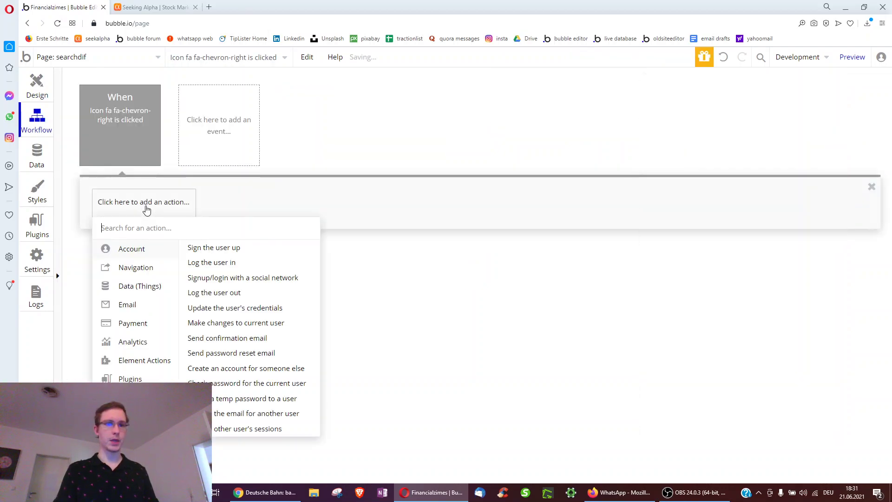
pyautogui.moveTo(147, 271)
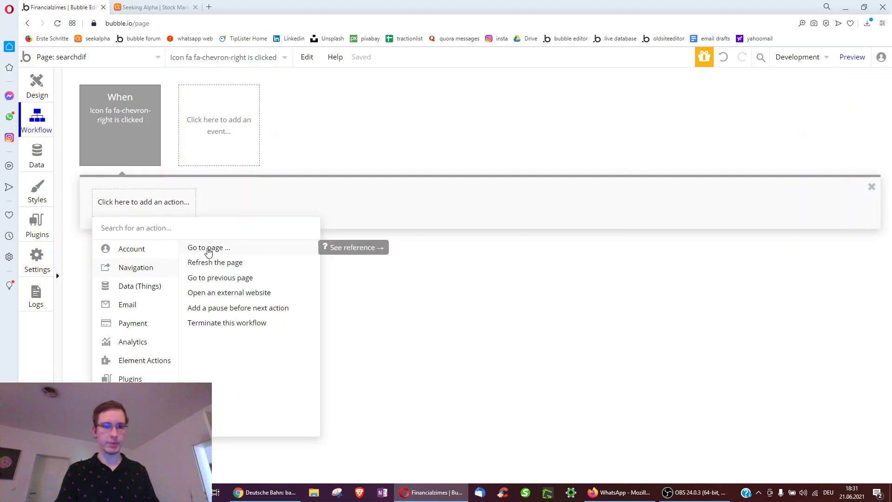
pyautogui.click(37, 161)
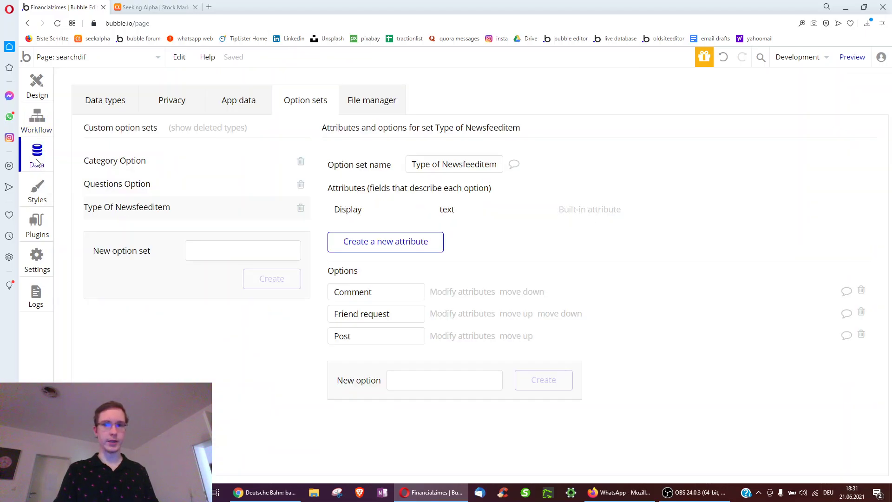
pyautogui.click(116, 111)
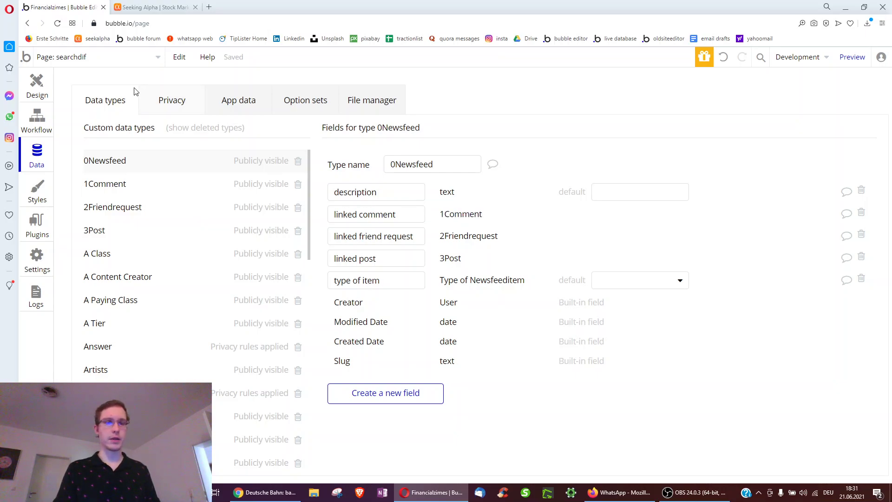
# Draw a group about 353 by 187 on the page and place it directly below the repeating group
pyautogui.click(49, 88)
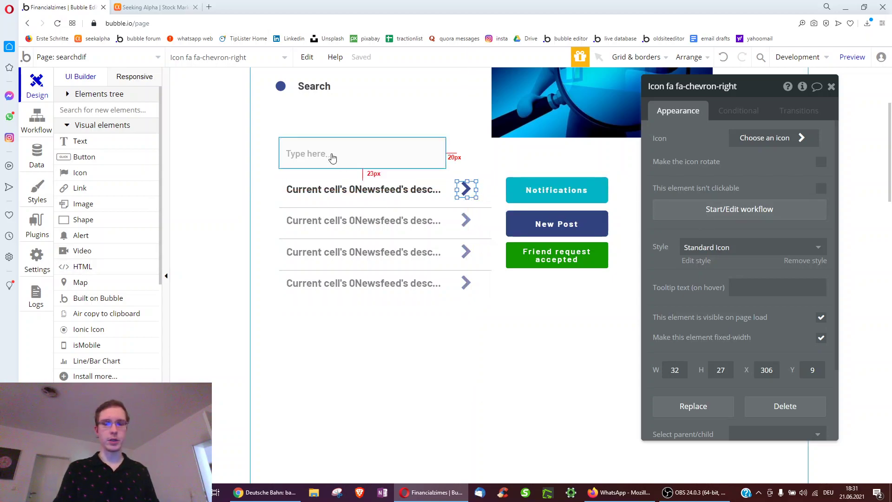
pyautogui.scroll(-3, 93, 316)
pyautogui.click(84, 346)
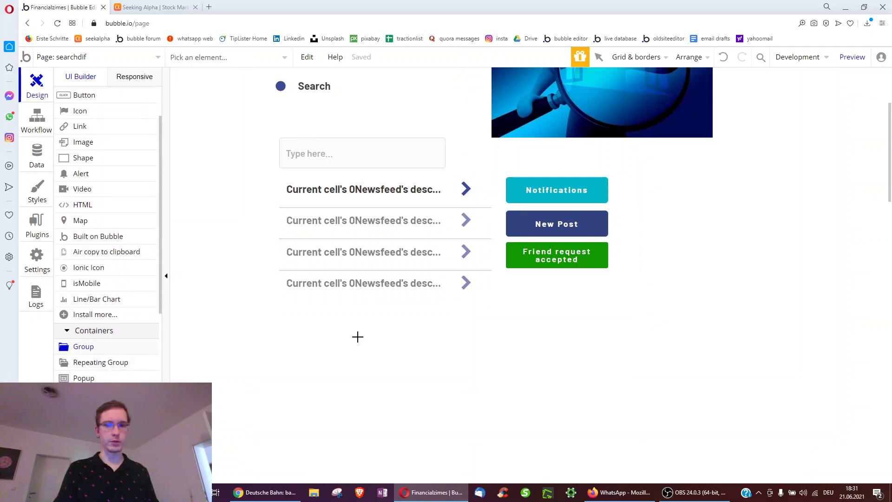
pyautogui.scroll(-3, 578, 207)
pyautogui.scroll(3, 577, 206)
pyautogui.scroll(-3, 373, 199)
pyautogui.moveTo(445, 185)
pyautogui.mouseDown()
pyautogui.moveTo(647, 265)
pyautogui.moveTo(655, 299)
pyautogui.mouseUp()
pyautogui.moveTo(517, 243)
pyautogui.mouseDown()
pyautogui.moveTo(357, 246)
pyautogui.moveTo(384, 233)
pyautogui.mouseUp()
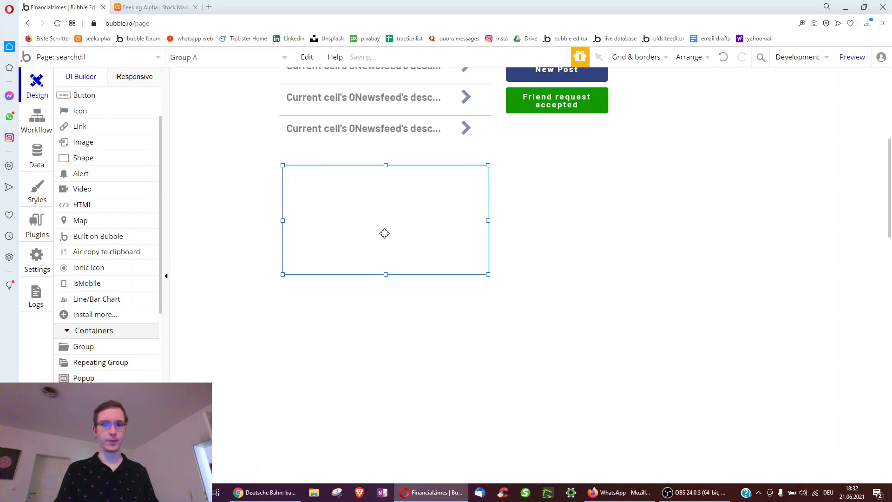
# Set the new group's type of content to 1Comment, leaving its data source empty
pyautogui.doubleClick(384, 233)
pyautogui.click(752, 138)
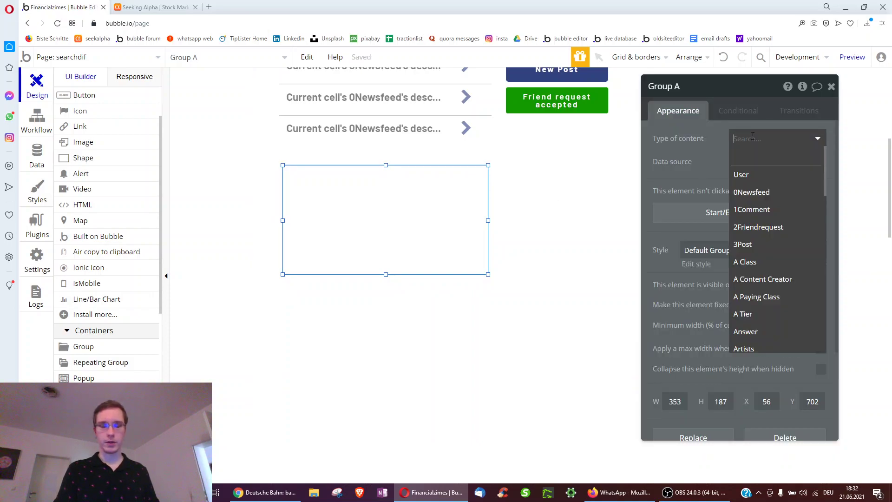
pyautogui.click(751, 209)
pyautogui.click(746, 161)
pyautogui.click(702, 157)
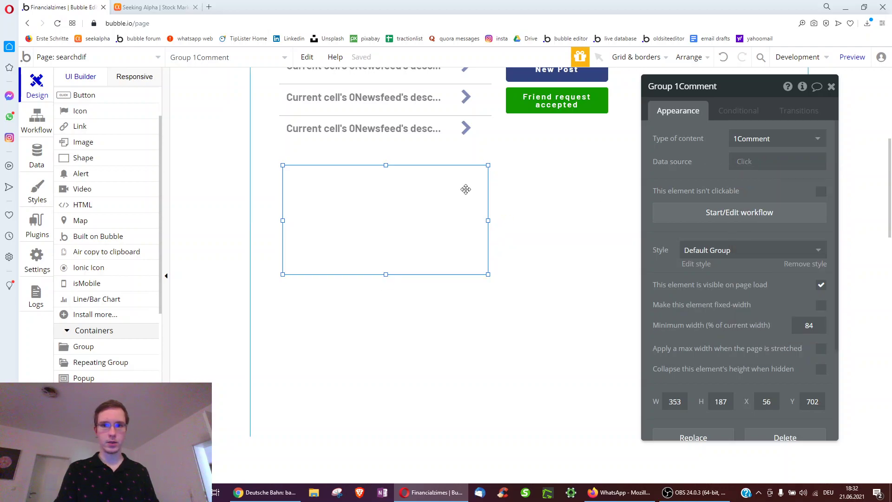
# Place a copy of the 1Comment group below the original at about X 62, Y 947 and set its type of content to 2Friendrequest
pyautogui.moveTo(414, 204); pyautogui.dragTo(410, 352)
pyautogui.click(746, 161)
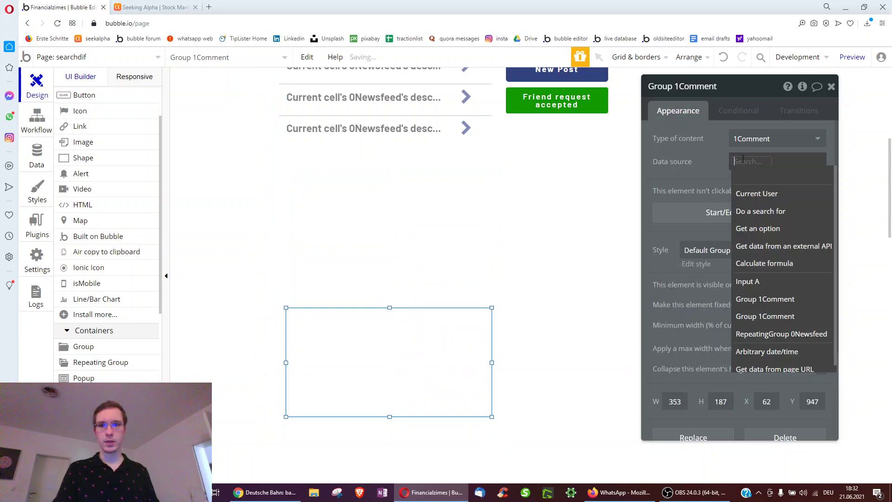
pyautogui.click(750, 137)
pyautogui.click(755, 227)
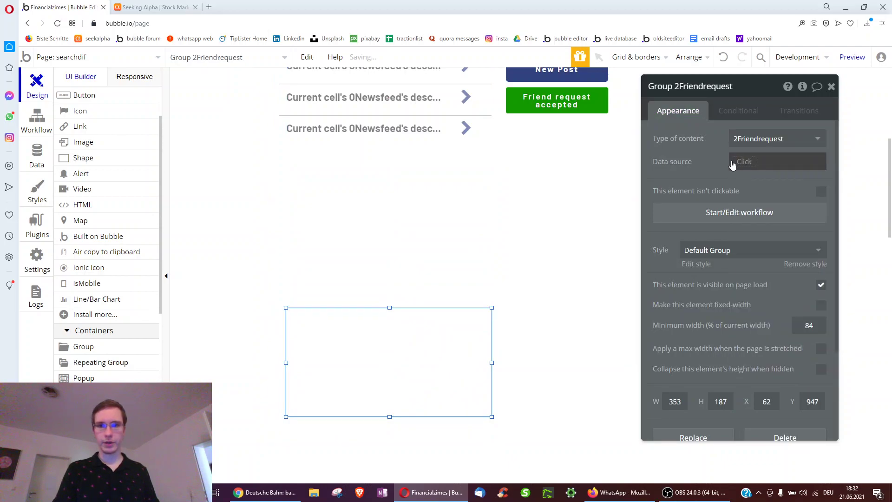
# Place another copy of the 1Comment group beside the original at about X 440, Y 702 and set its type of content to 3Post
pyautogui.click(429, 250)
pyautogui.moveTo(418, 243); pyautogui.dragTo(652, 232)
pyautogui.click(783, 138)
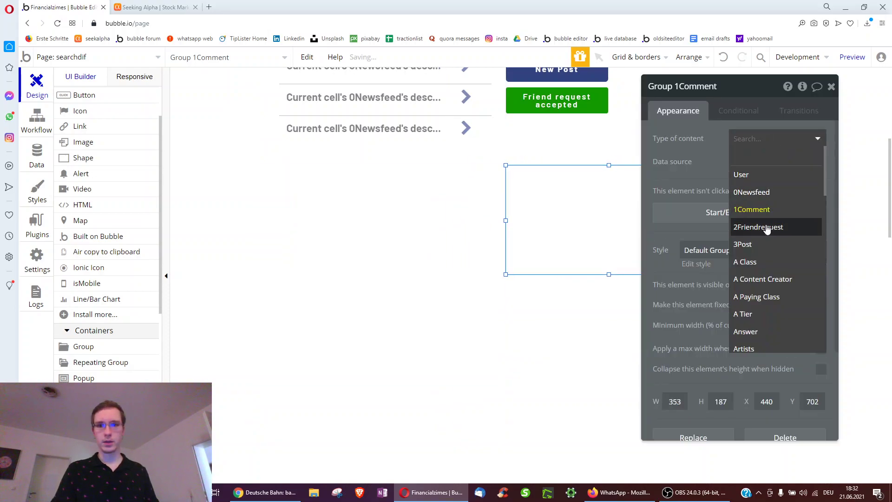
pyautogui.click(761, 244)
pyautogui.hotkey('ctrl', 'z')
pyautogui.hotkey('ctrl', 'z')
pyautogui.click(316, 344)
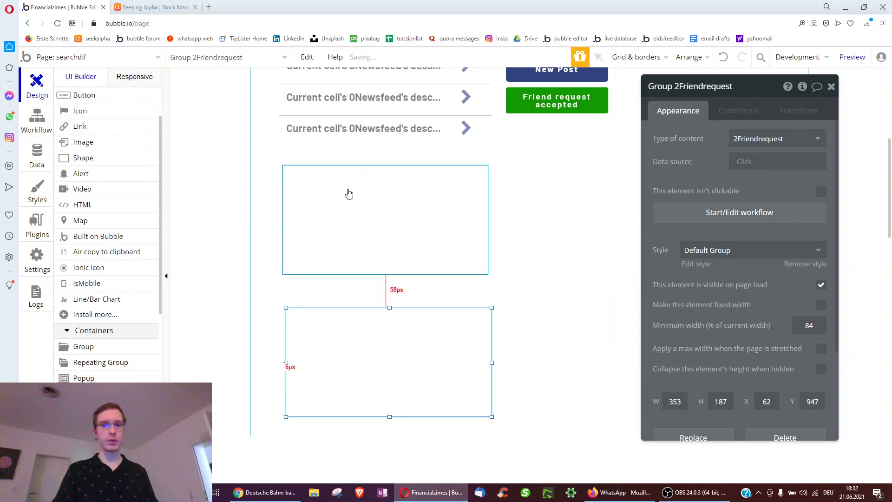
pyautogui.click(429, 230)
# Add a Display data action for Group 1Comment to the workflow that runs when the chevron icon is clicked
pyautogui.click(467, 128)
pyautogui.click(686, 215)
pyautogui.click(128, 211)
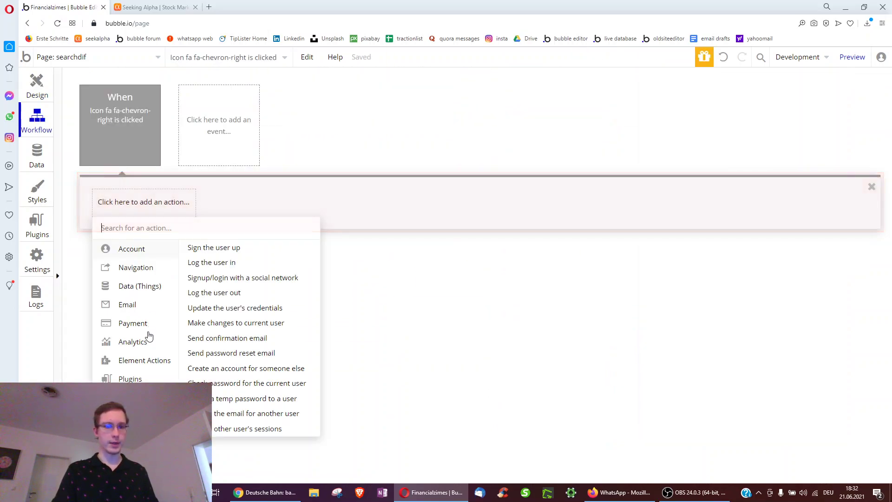
pyautogui.click(206, 340)
pyautogui.click(777, 115)
pyautogui.click(761, 150)
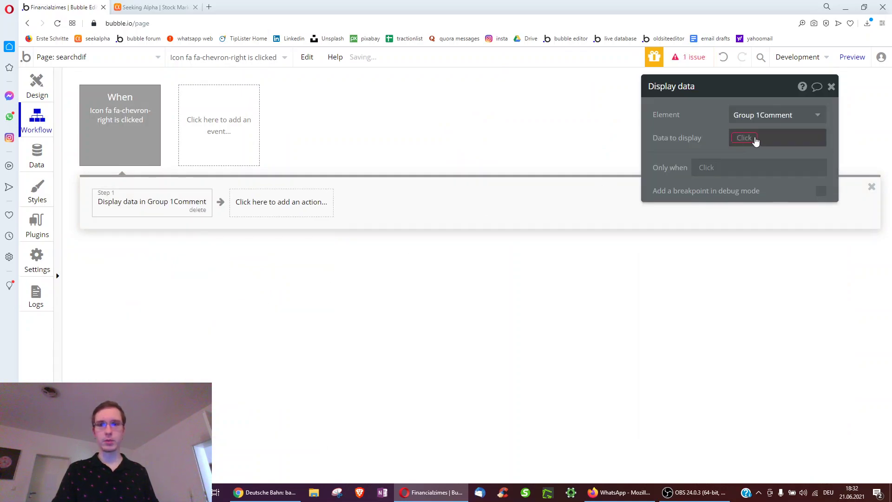
# Set the action's data to display to Current cell's 0Newsfeed's linked comment
pyautogui.click(753, 138)
pyautogui.click(755, 149)
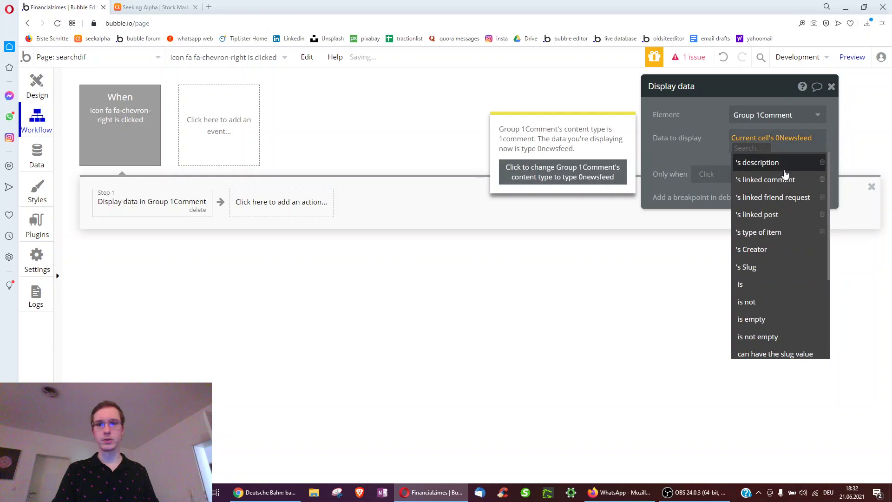
pyautogui.click(778, 181)
pyautogui.moveTo(694, 129); pyautogui.dragTo(630, 119)
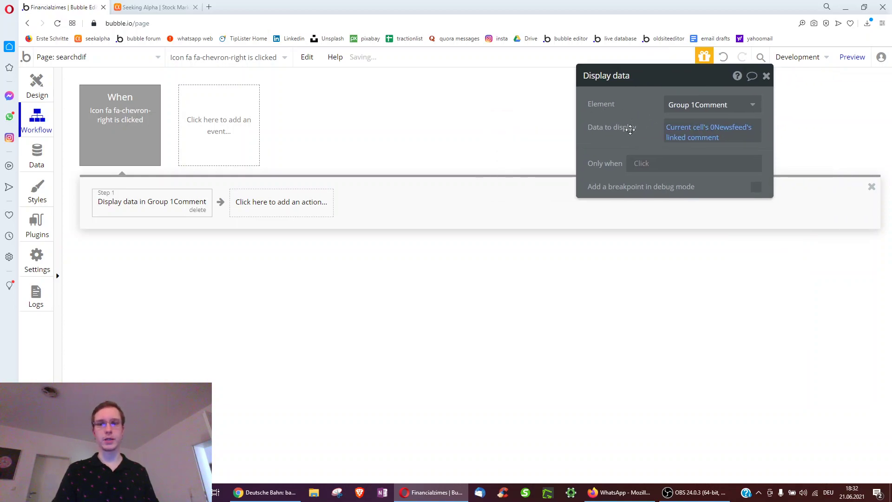
# Restrict the action to run only when Current cell's 0Newsfeed's type of item is Comment
pyautogui.click(641, 164)
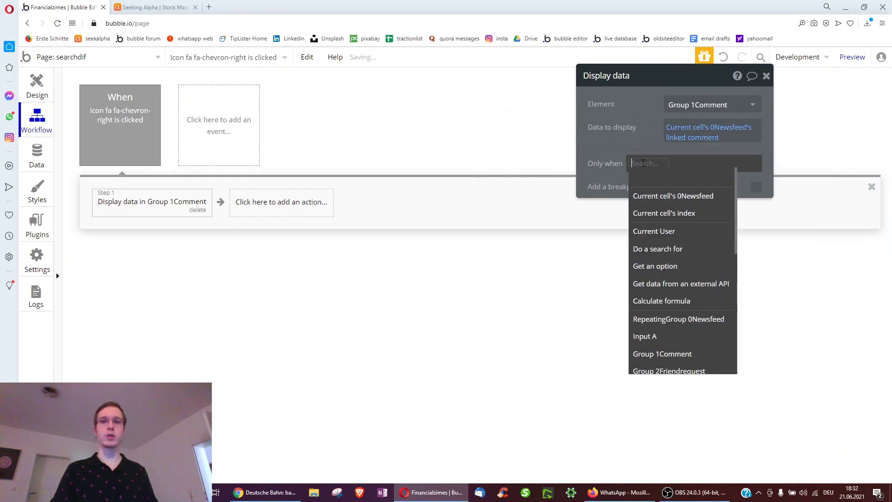
pyautogui.click(649, 197)
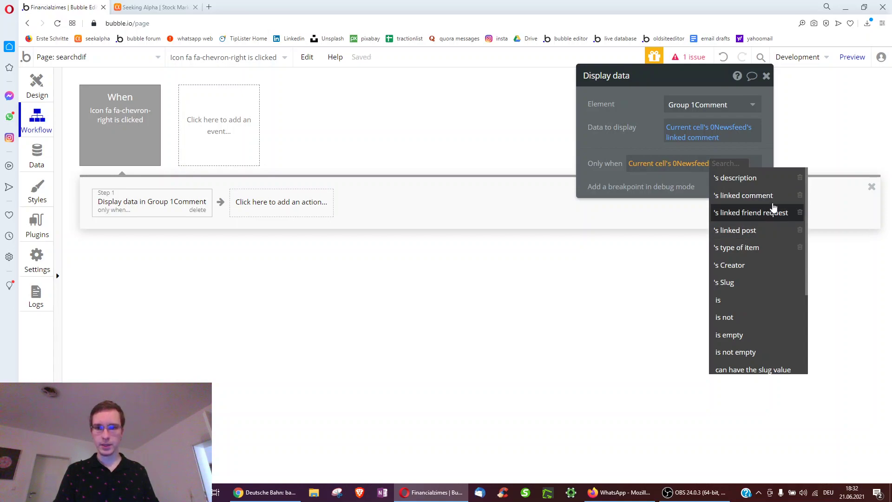
pyautogui.click(754, 250)
pyautogui.click(650, 202)
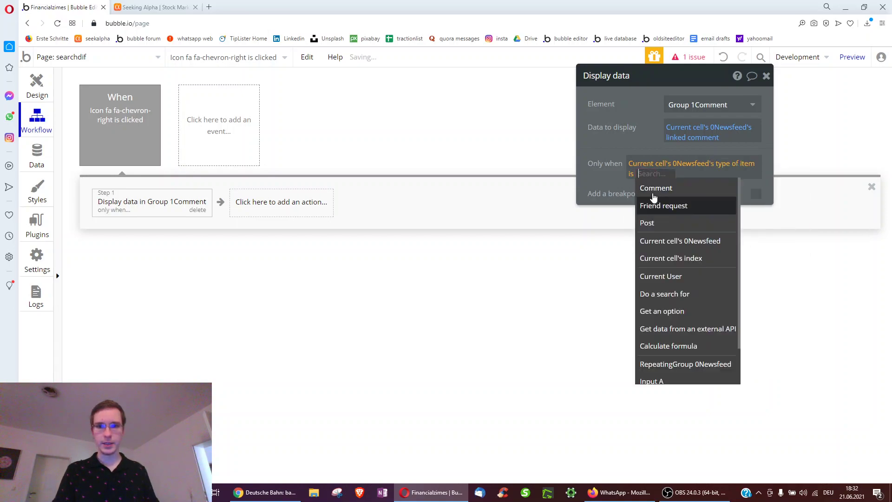
pyautogui.click(671, 190)
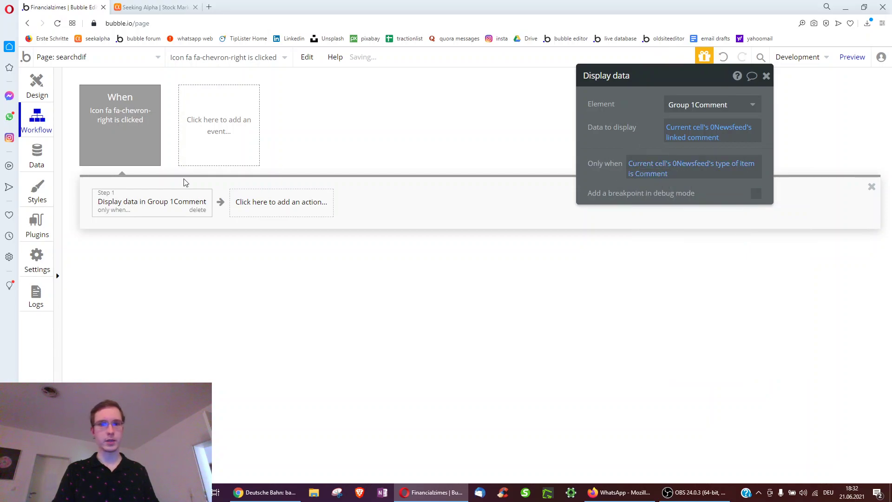
# Copy the Display data action and paste it twice as steps 2 and 3 of the chevron workflow
pyautogui.rightClick(163, 201)
pyautogui.click(185, 273)
pyautogui.click(37, 84)
pyautogui.rightClick(273, 199)
pyautogui.click(27, 115)
pyautogui.rightClick(258, 205)
pyautogui.click(288, 215)
pyautogui.rightClick(386, 210)
pyautogui.click(406, 215)
# Make step 2 display Current cell's 0Newsfeed's linked friend request in Group 2Friendrequest, only when the type of item is Friend request
pyautogui.click(685, 108)
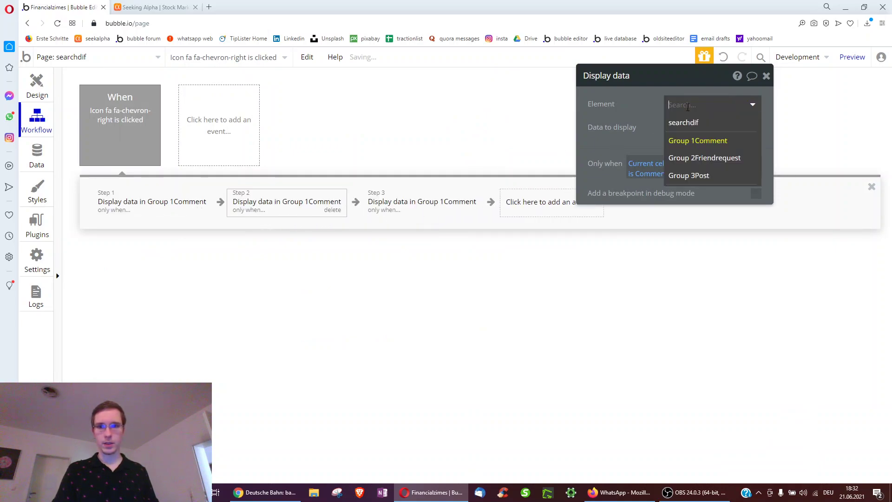
pyautogui.click(694, 159)
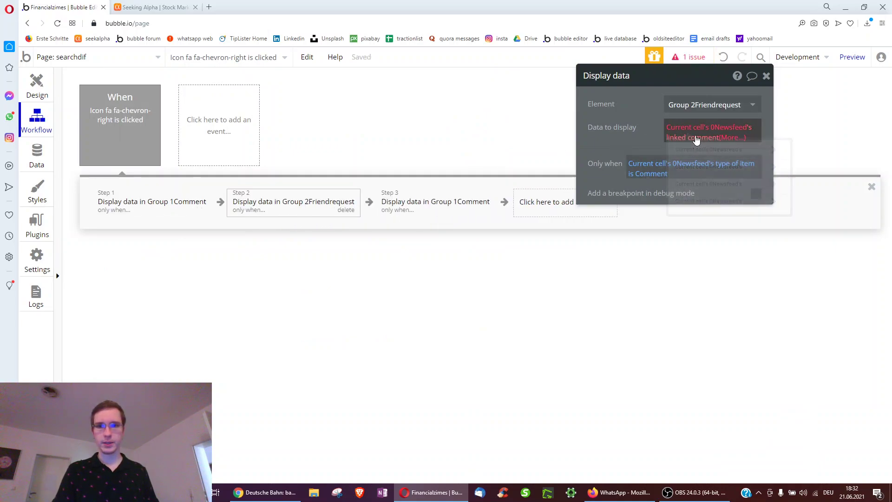
pyautogui.click(706, 131)
pyautogui.click(706, 186)
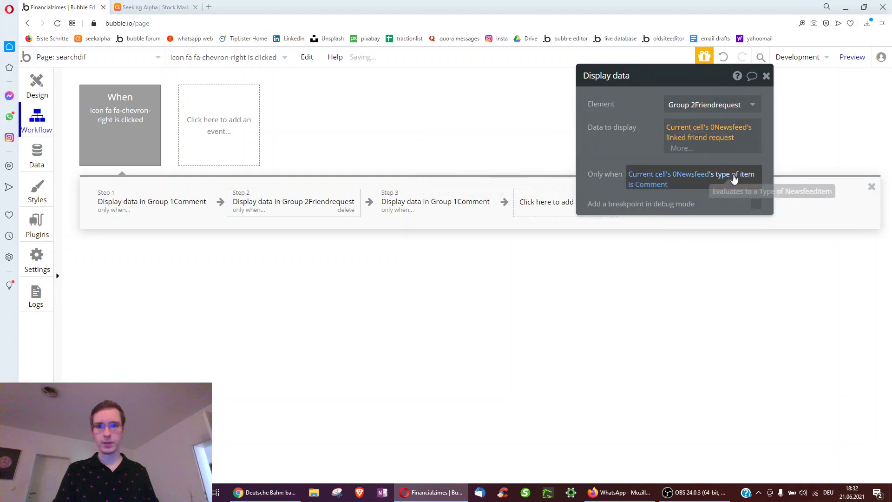
pyautogui.click(644, 186)
# Make step 3 display Current cell's 0Newsfeed's linked post in Group 3Post, only when the type of item is Post
pyautogui.click(452, 213)
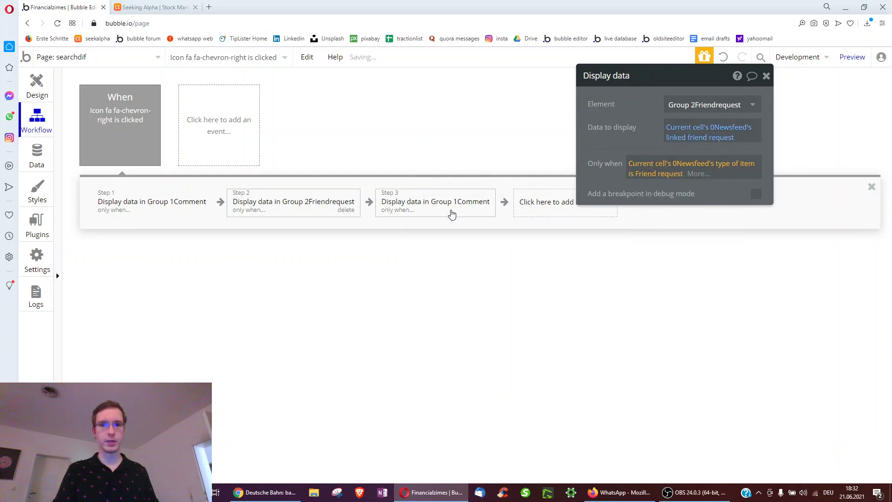
pyautogui.click(734, 130)
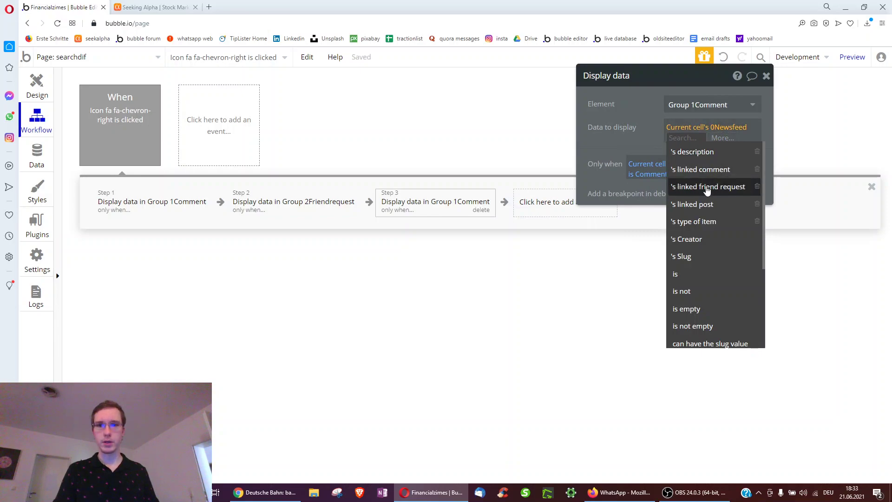
pyautogui.click(711, 105)
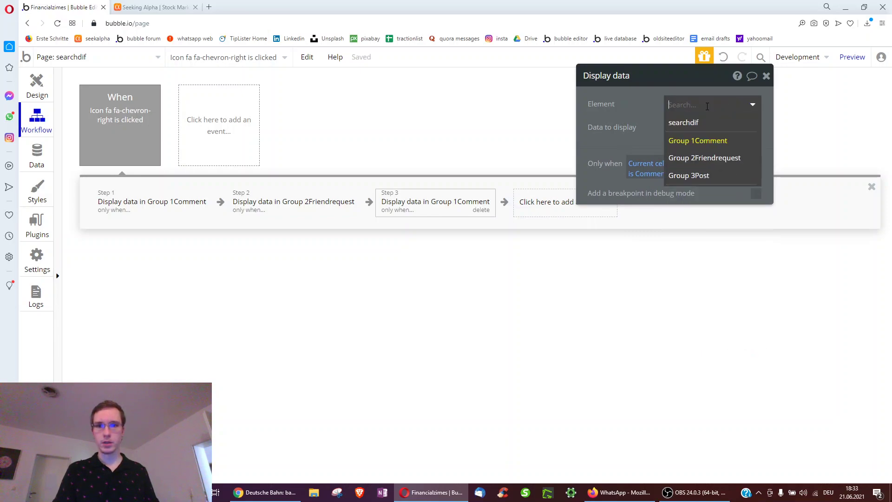
pyautogui.click(696, 176)
pyautogui.click(710, 136)
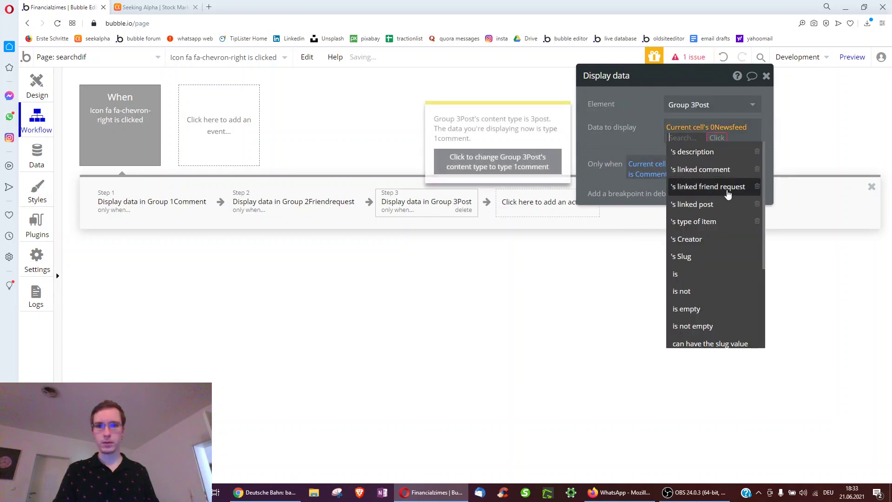
pyautogui.click(707, 205)
pyautogui.click(647, 174)
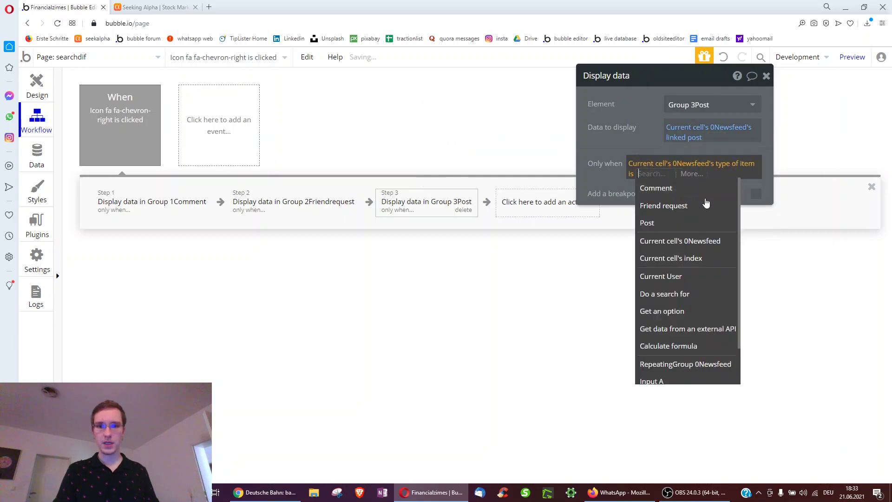
pyautogui.click(660, 223)
pyautogui.moveTo(616, 135); pyautogui.dragTo(634, 129)
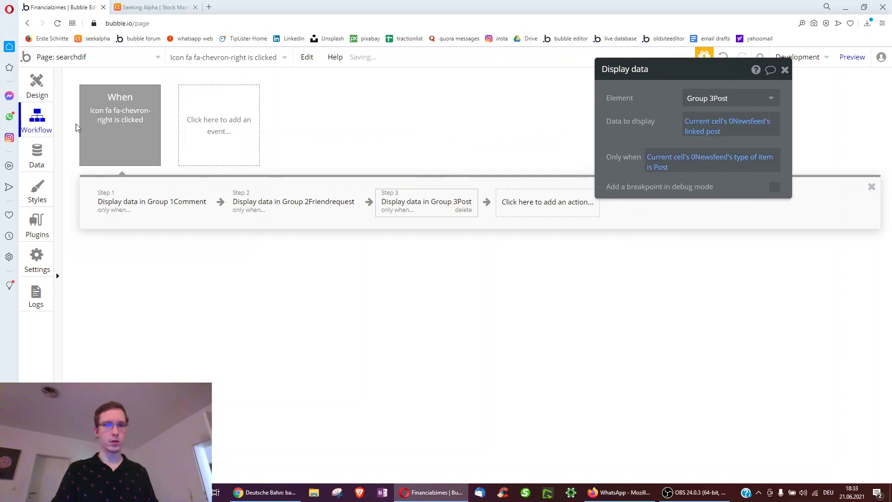
# Review the three content groups, the chevron icon and the 0Newsfeed repeating group on the page, plus the chevron's workflow
pyautogui.click(43, 102)
pyautogui.scroll(-2, 348, 305)
pyautogui.click(412, 224)
pyautogui.click(534, 234)
pyautogui.click(370, 326)
pyautogui.click(371, 218)
pyautogui.scroll(2, 469, 121)
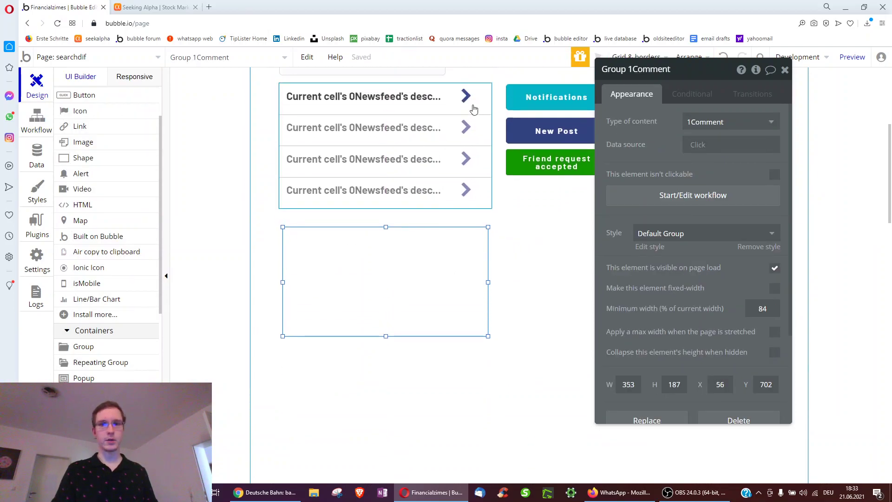
pyautogui.click(471, 95)
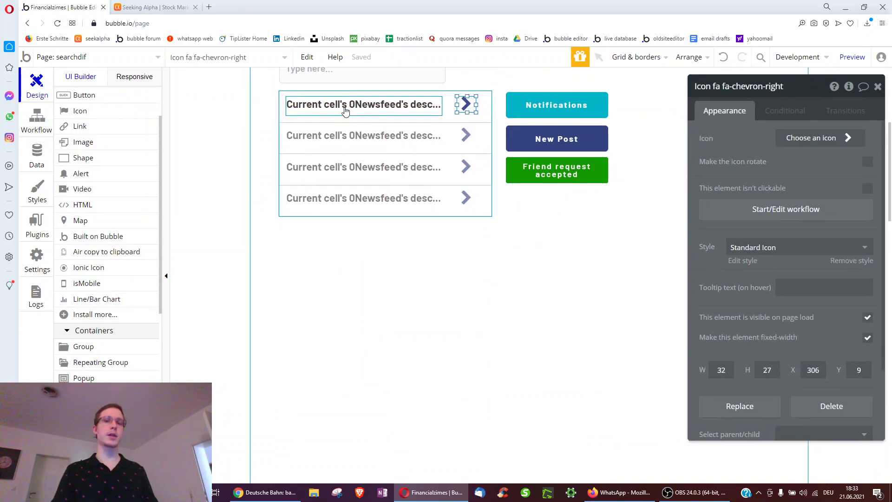
pyautogui.scroll(2, 366, 180)
pyautogui.scroll(-2, 365, 180)
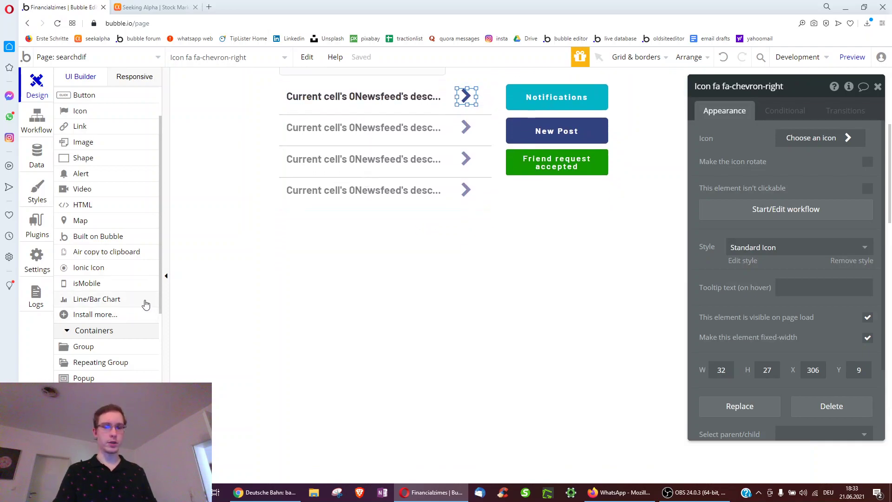
pyautogui.scroll(3, 350, 203)
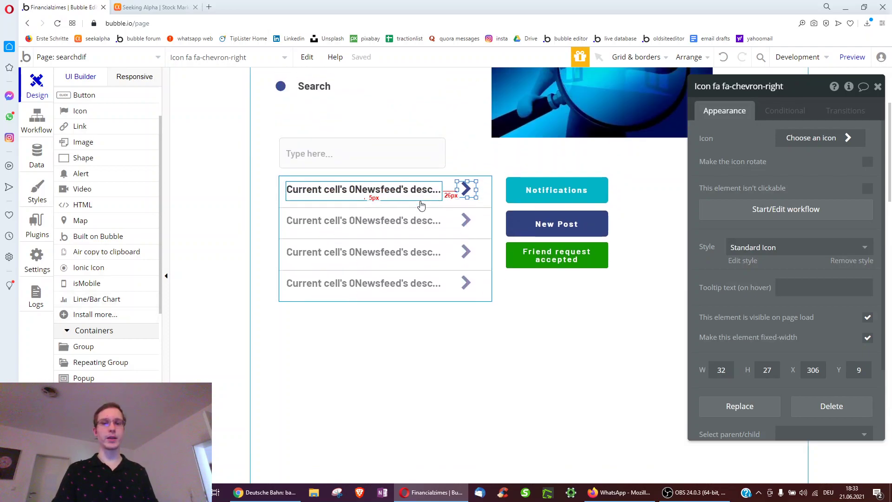
pyautogui.click(362, 238)
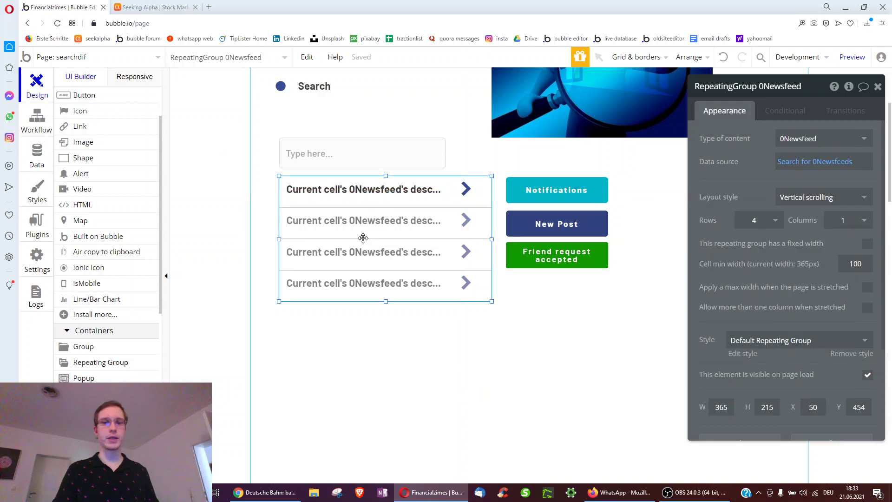
pyautogui.hotkey('ctrl', 'k')
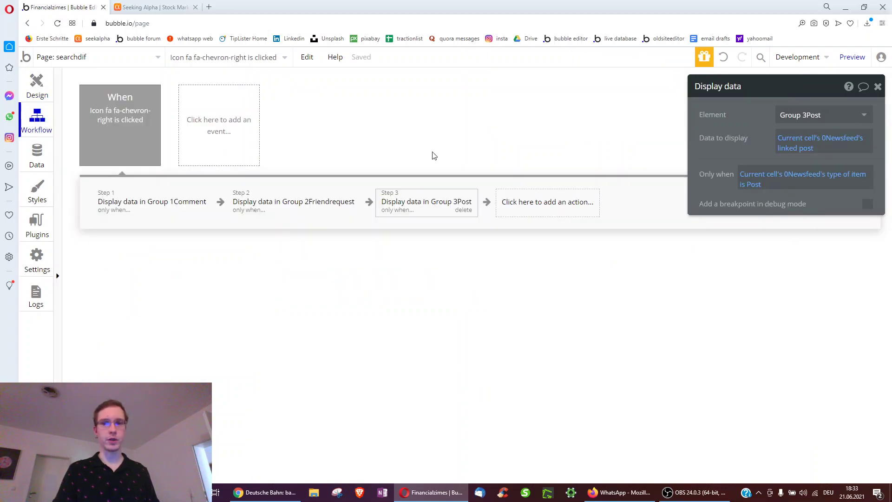
# Add a field named text of type text to the 1Comment data type
pyautogui.click(37, 156)
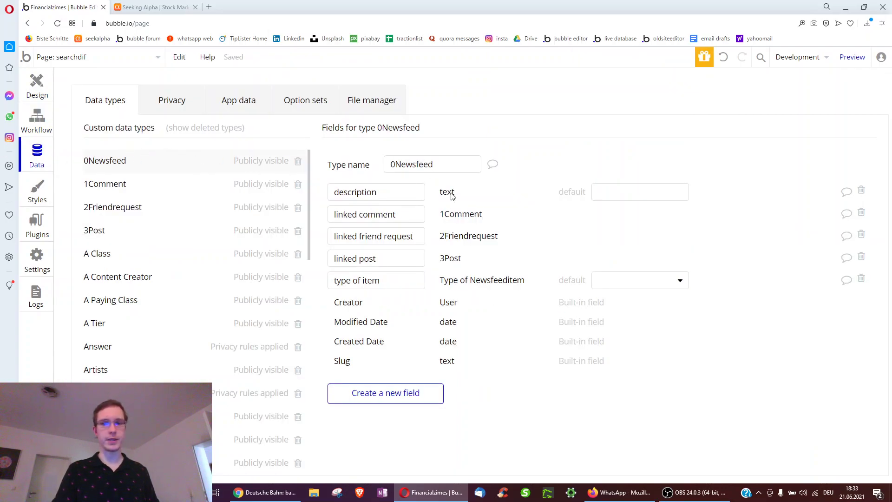
pyautogui.click(100, 185)
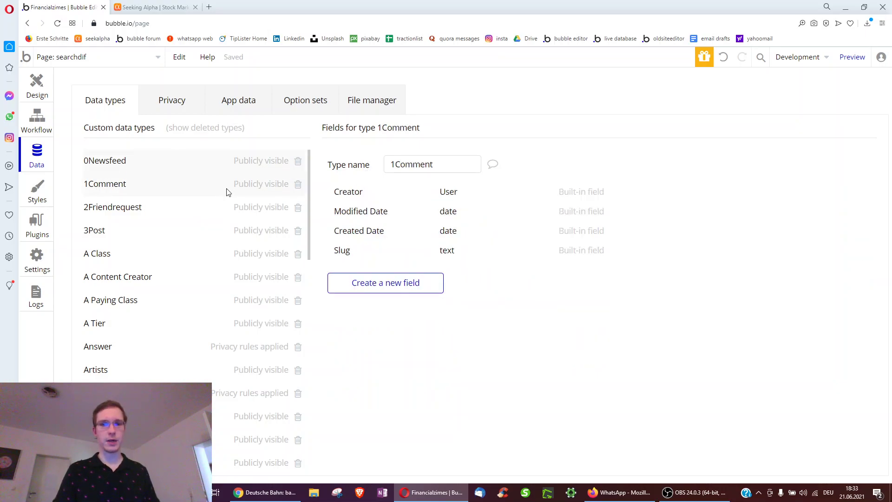
pyautogui.click(353, 286)
pyautogui.write('text')
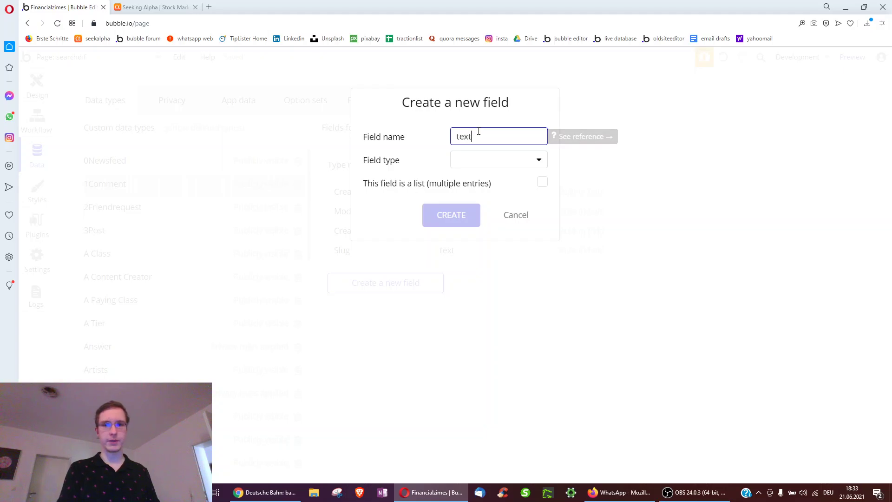
pyautogui.click(492, 160)
pyautogui.click(460, 180)
pyautogui.click(446, 217)
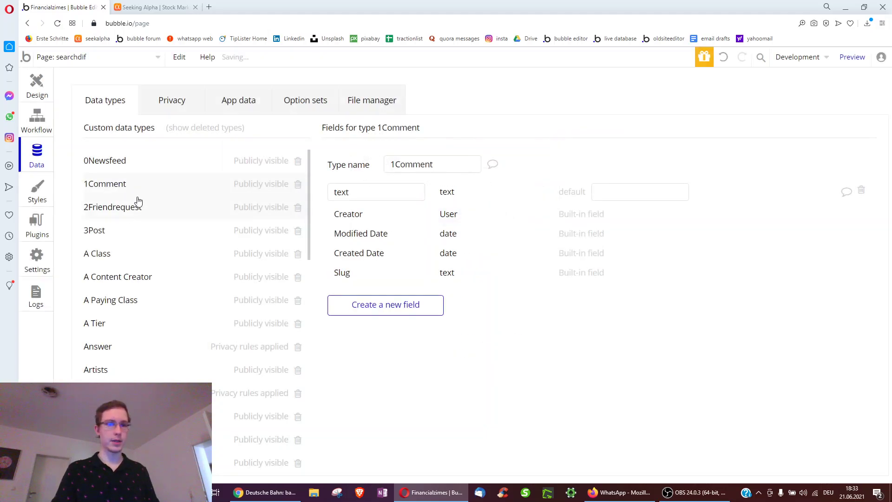
# Add a field named text of type text to the 2Friendrequest data type
pyautogui.click(295, 214)
pyautogui.click(365, 279)
pyautogui.write('text')
pyautogui.click(492, 160)
pyautogui.click(462, 178)
pyautogui.click(450, 214)
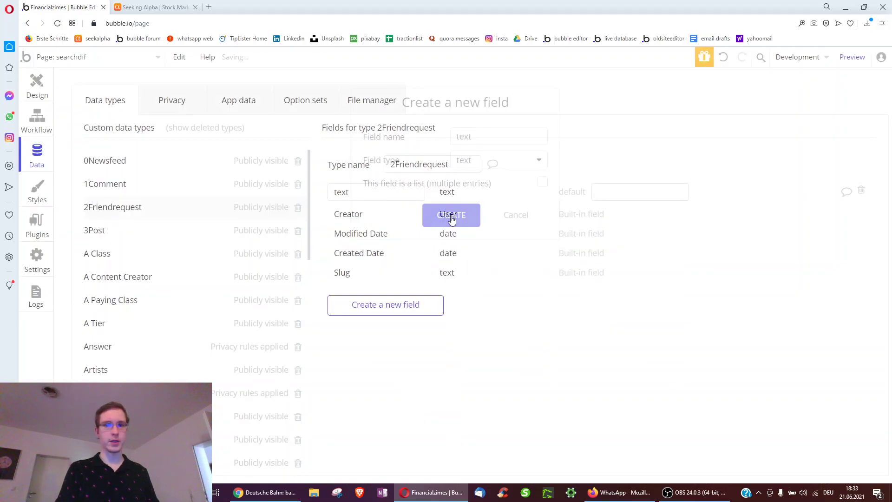
# Add a field named user associated of type User to the 2Friendrequest data type
pyautogui.click(401, 302)
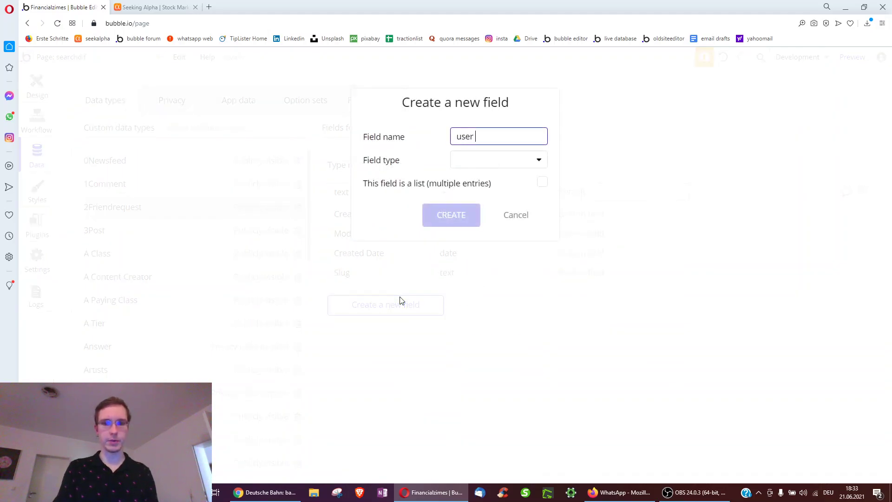
pyautogui.click(493, 160)
pyautogui.click(488, 354)
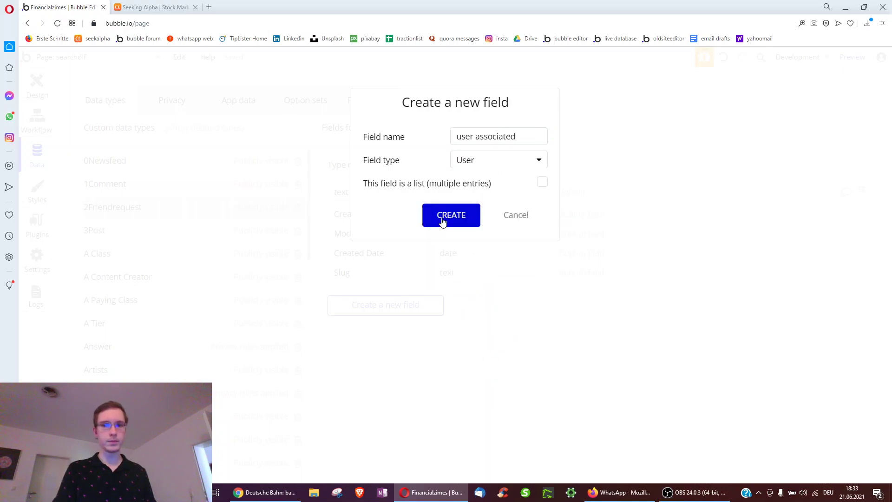
pyautogui.click(443, 221)
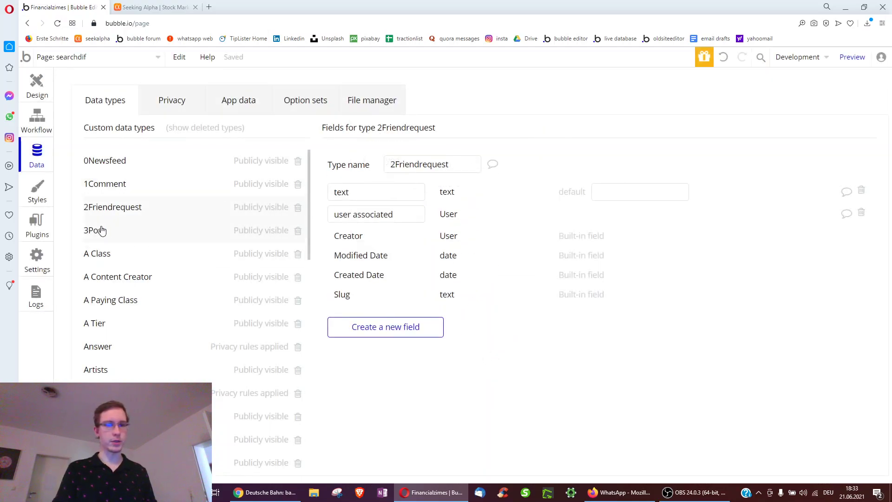
# Add a field named text of type text to the 3Post data type
pyautogui.click(104, 190)
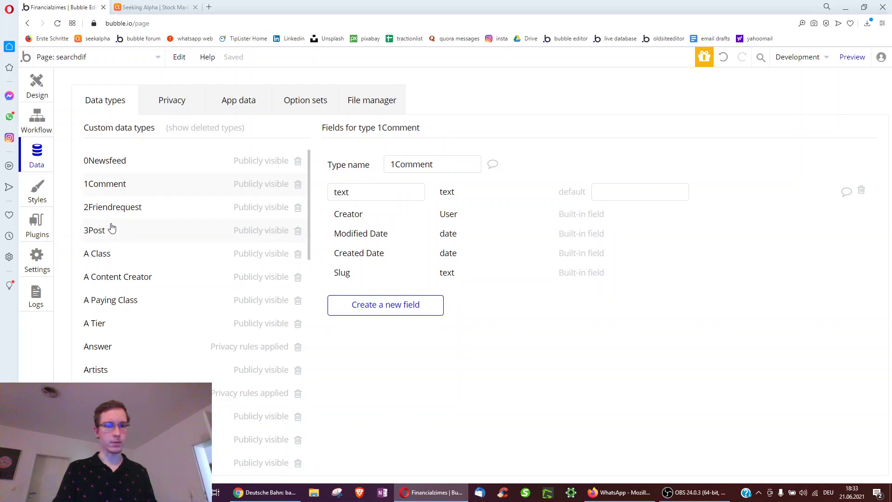
pyautogui.click(112, 217)
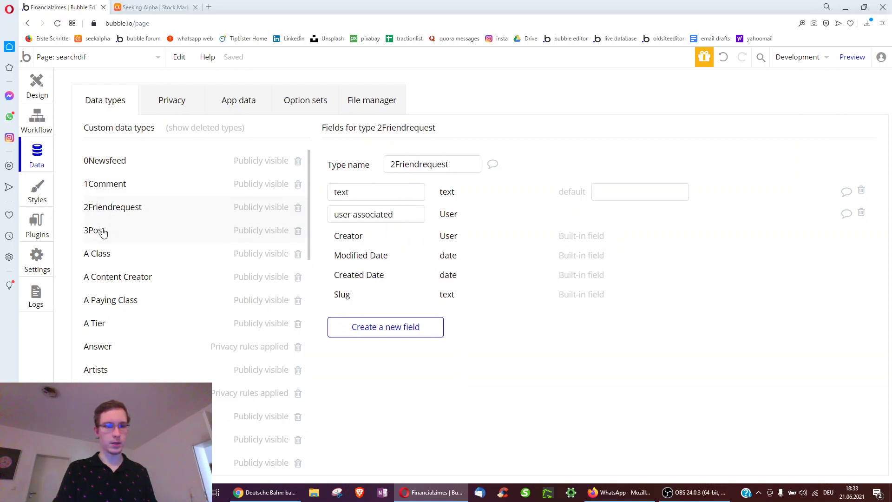
pyautogui.click(102, 232)
pyautogui.click(398, 284)
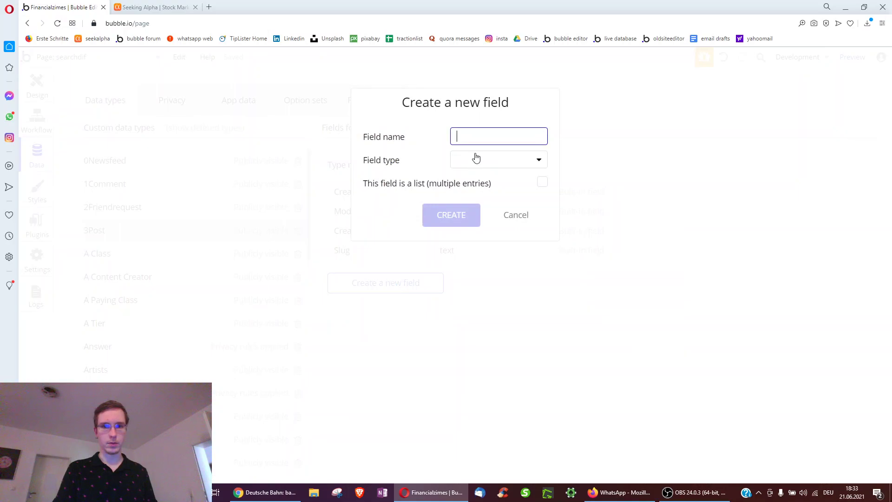
pyautogui.click(476, 159)
pyautogui.click(475, 180)
pyautogui.click(470, 144)
pyautogui.write('te')
pyautogui.click(451, 209)
# Add a field named image of type text to the 3Post data type
pyautogui.click(368, 311)
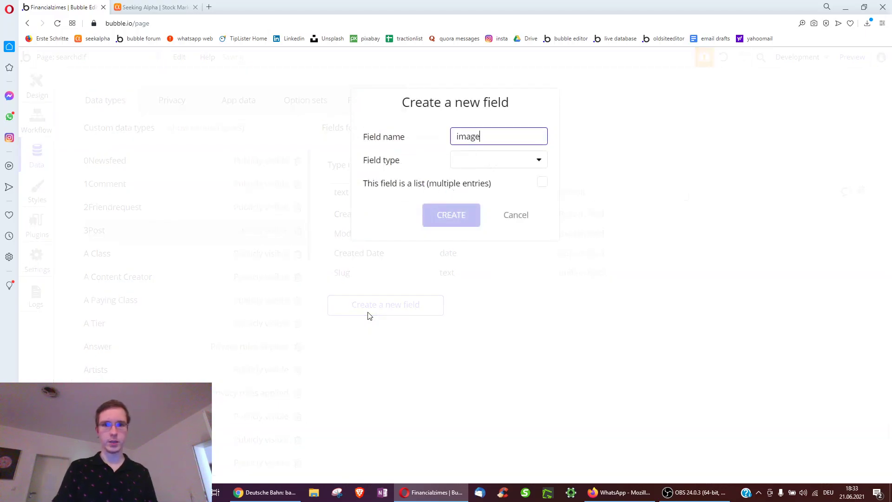
pyautogui.click(454, 163)
pyautogui.click(473, 179)
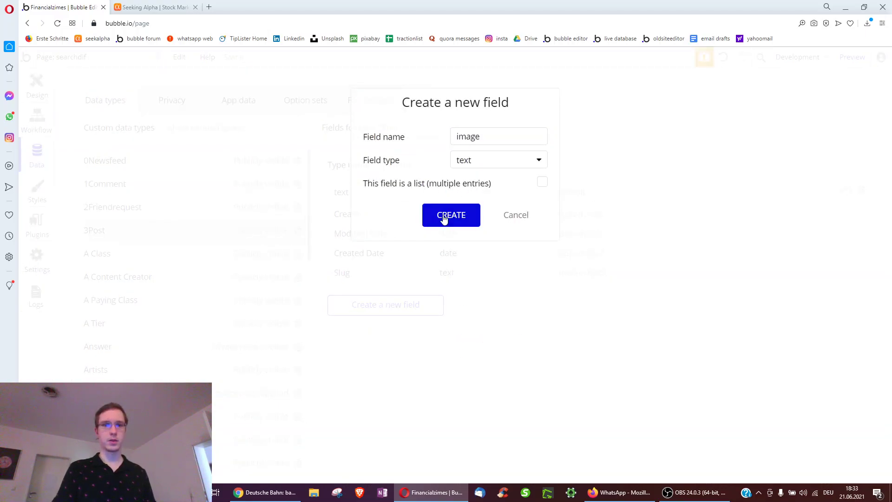
pyautogui.click(444, 219)
# Extend the searchdif page downward to a height of about 1657 px
pyautogui.click(37, 84)
pyautogui.doubleClick(458, 236)
pyautogui.moveTo(473, 215); pyautogui.dragTo(286, 232)
pyautogui.click(514, 263)
pyautogui.moveTo(527, 283); pyautogui.dragTo(532, 432)
pyautogui.scroll(-3, 534, 408)
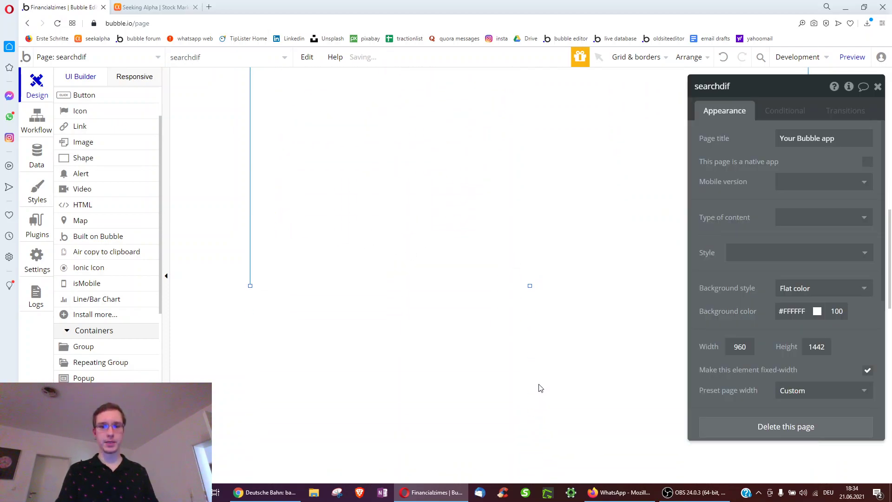
pyautogui.moveTo(528, 283); pyautogui.dragTo(528, 408)
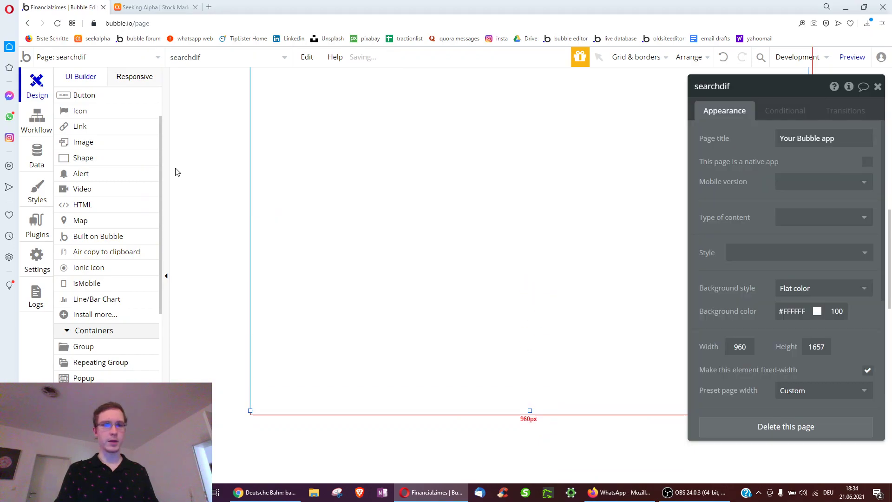
# Draw a button of about 120 by 32 px in the empty lower page area and label it Accept friend
pyautogui.scroll(2, 107, 186)
pyautogui.click(68, 156)
pyautogui.scroll(1, 301, 253)
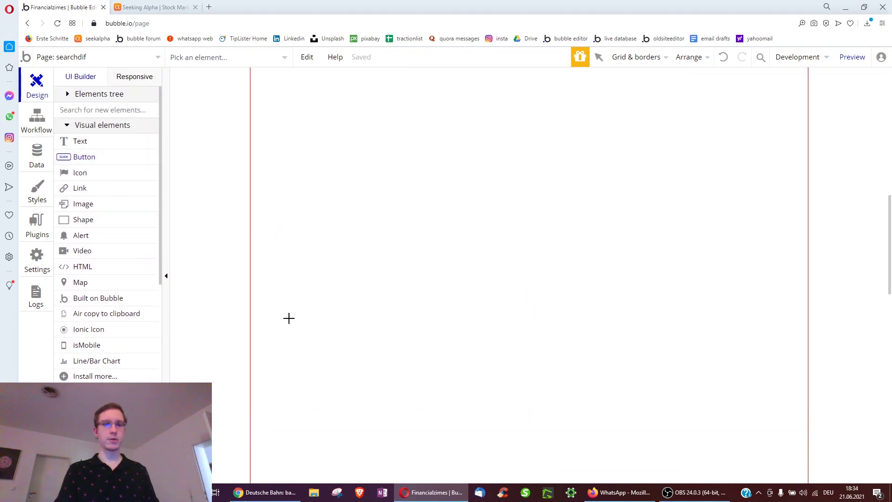
pyautogui.moveTo(360, 320); pyautogui.dragTo(362, 322)
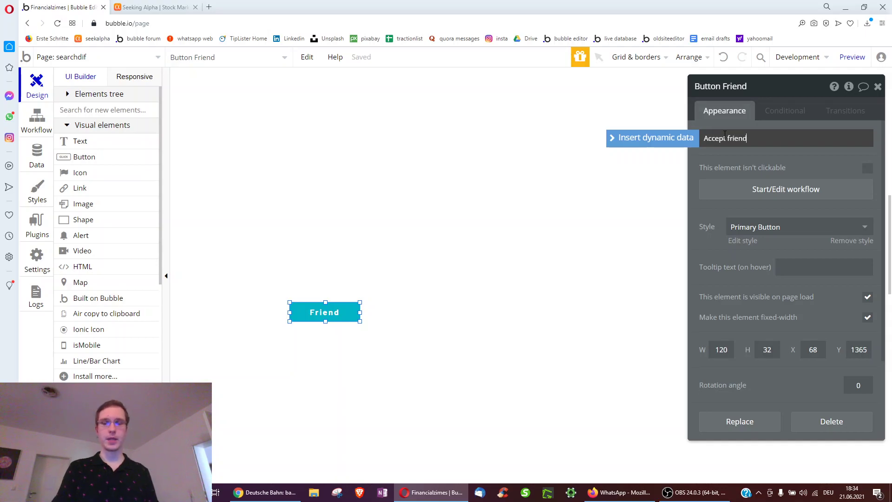
pyautogui.click(739, 168)
# Start a workflow for the Accept friend button with an action that creates a new 2Friendrequest
pyautogui.click(742, 192)
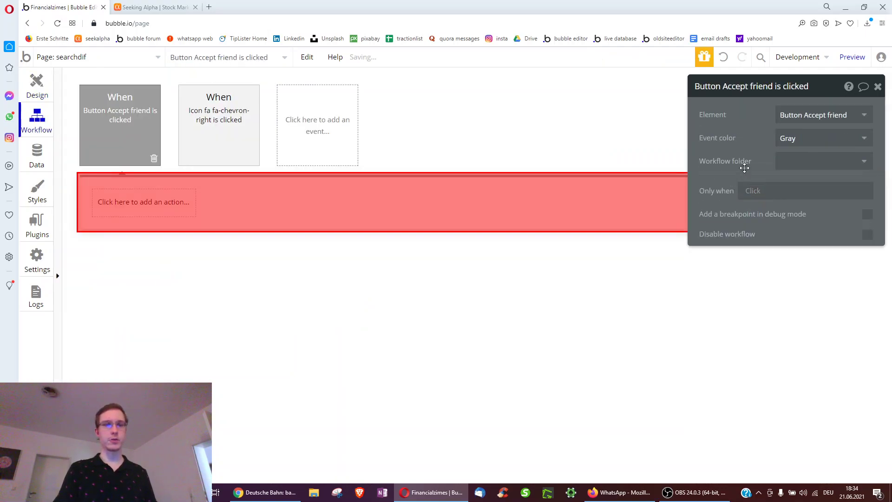
pyautogui.click(133, 198)
pyautogui.moveTo(130, 284)
pyautogui.click(202, 249)
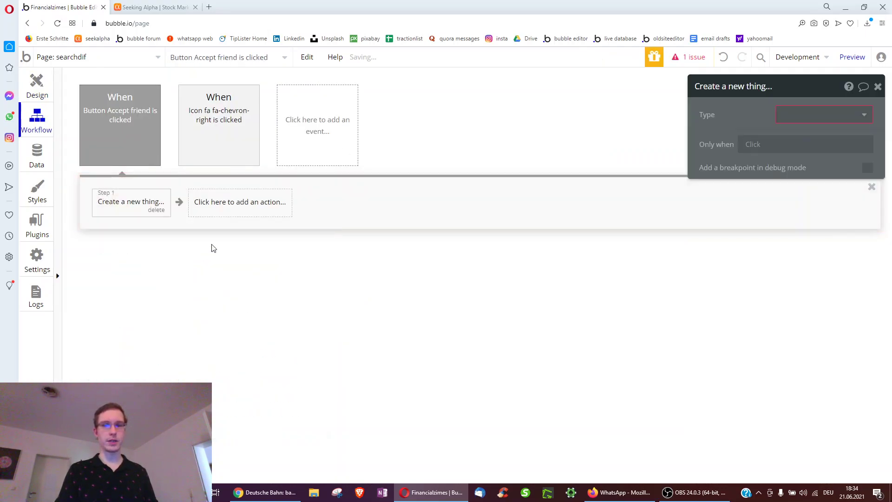
pyautogui.click(638, 164)
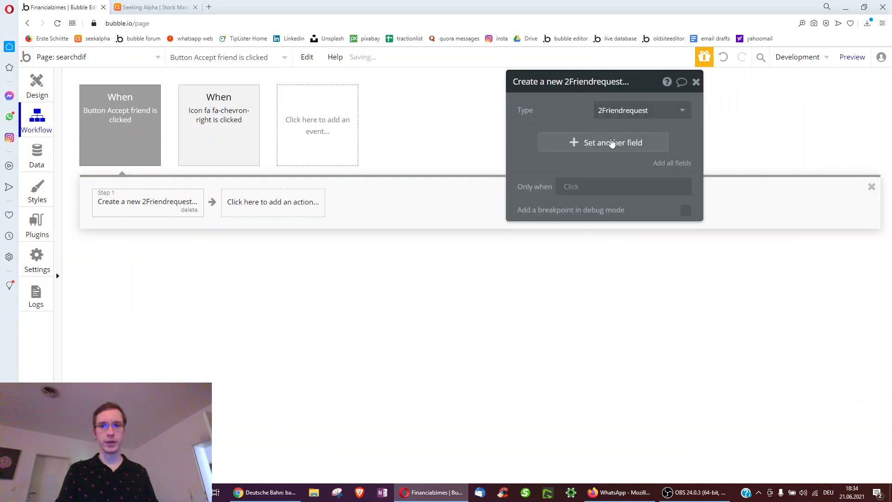
# Set the new 2Friendrequest's user associated field to Current User
pyautogui.click(477, 130)
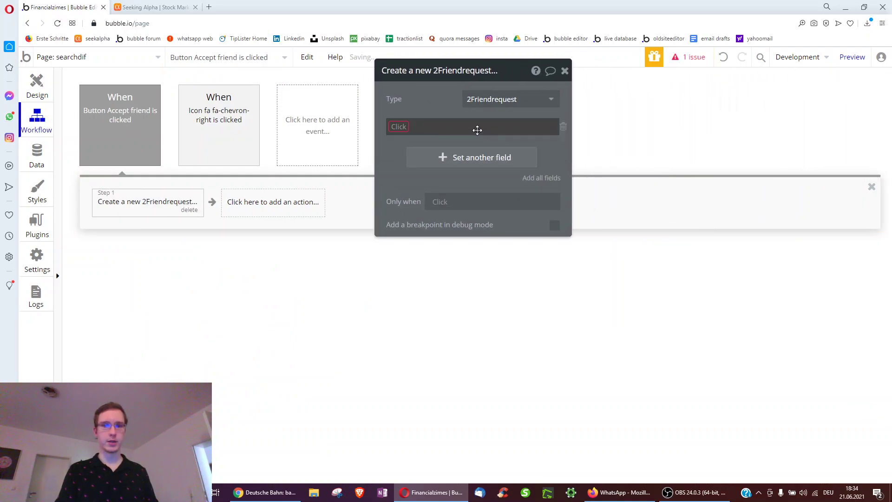
pyautogui.click(393, 135)
pyautogui.click(407, 164)
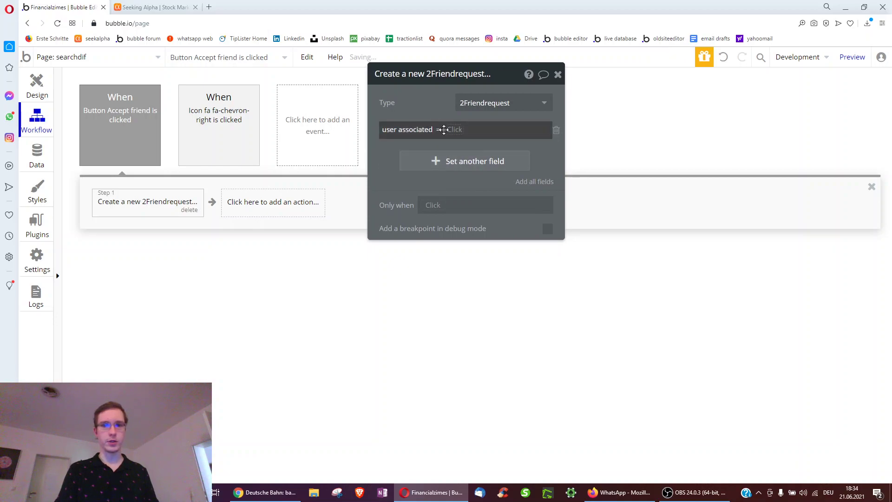
pyautogui.click(501, 134)
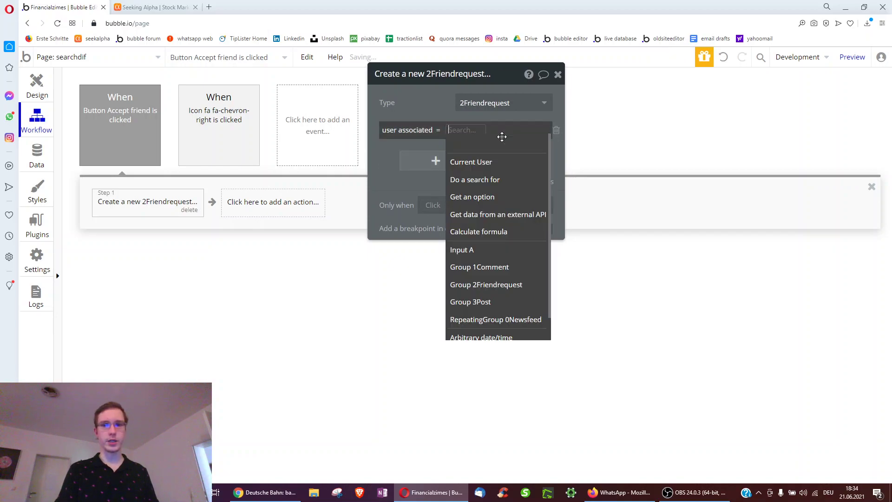
pyautogui.click(475, 164)
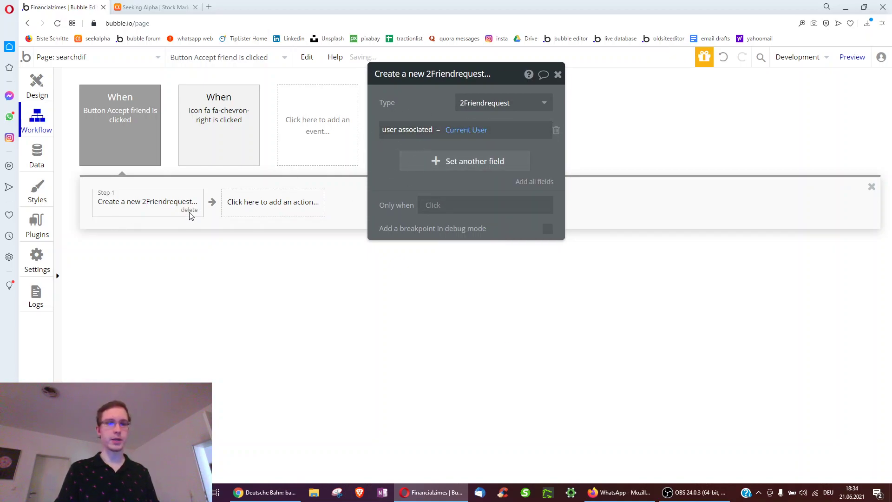
# Add a second action creating a new 0Newsfeed, with linked friend request set to the result of step 1
pyautogui.click(270, 203)
pyautogui.click(321, 251)
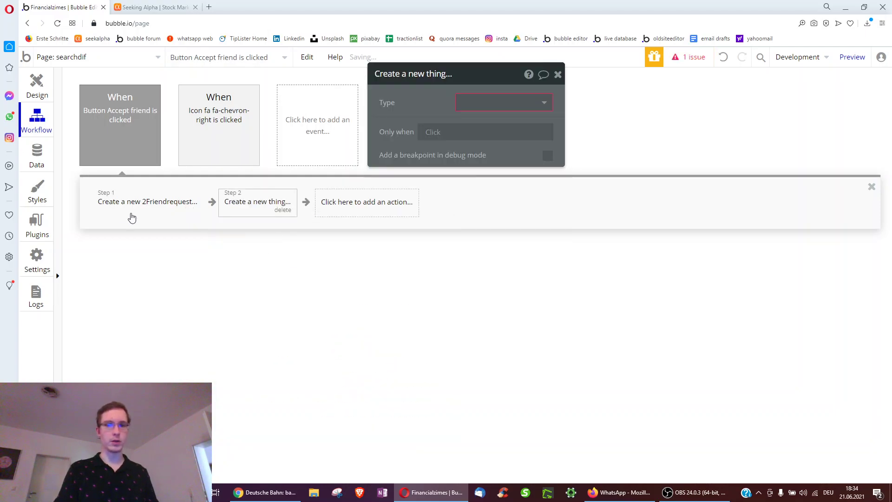
pyautogui.click(459, 106)
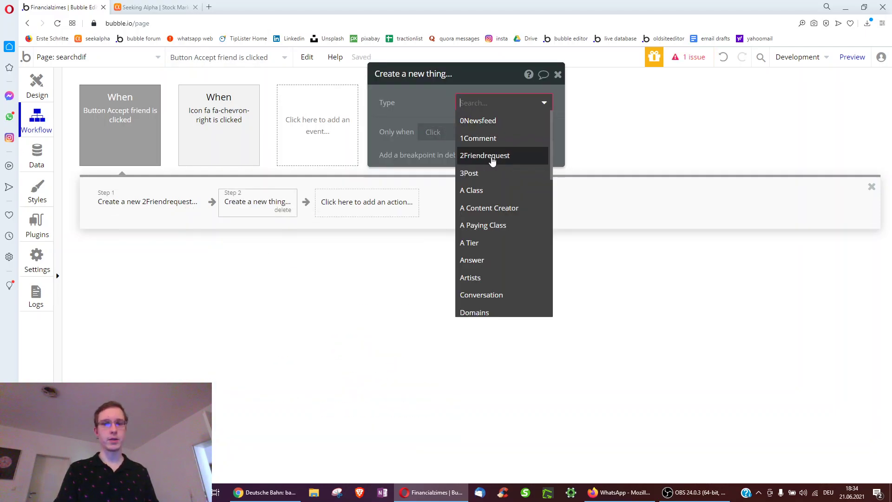
pyautogui.click(478, 121)
pyautogui.click(434, 137)
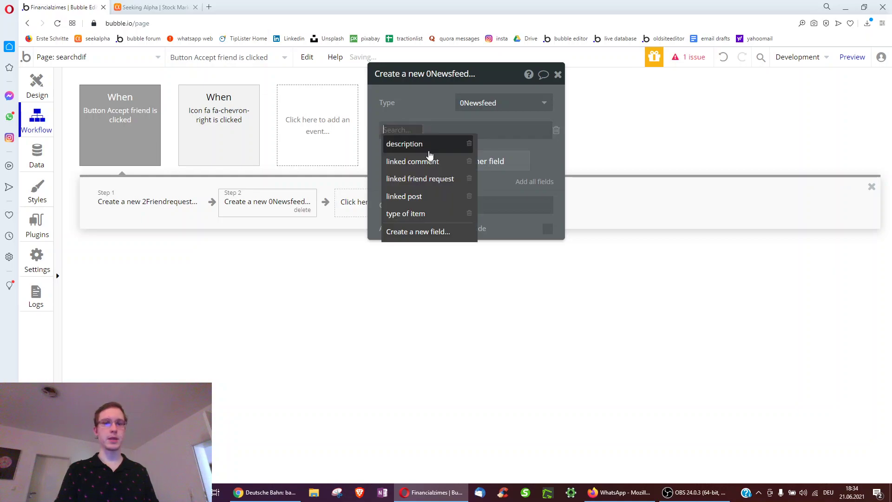
pyautogui.click(421, 185)
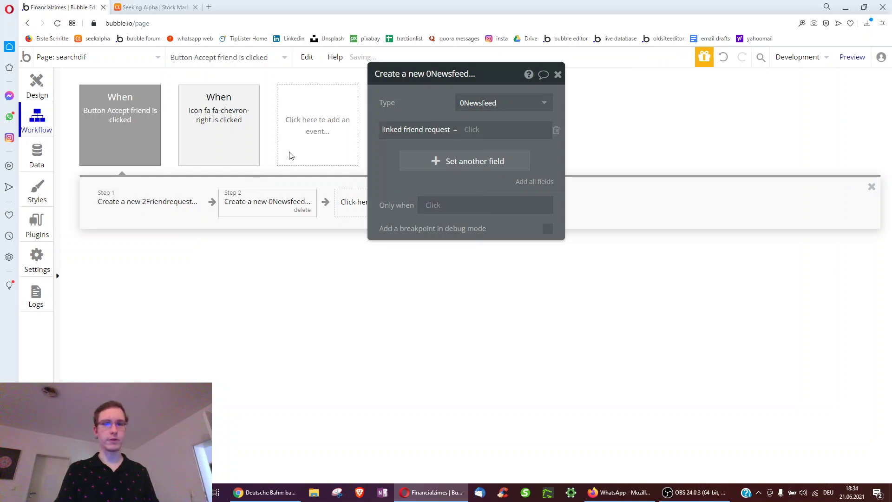
pyautogui.click(472, 134)
pyautogui.click(494, 166)
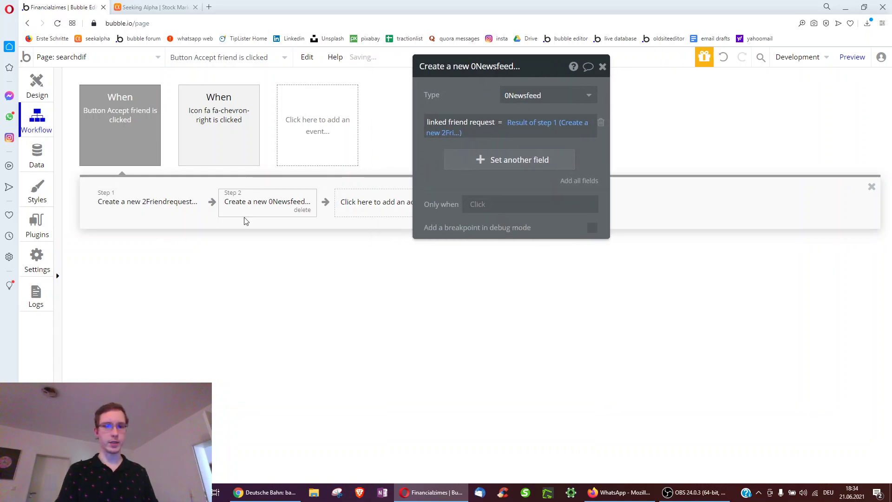
# Set the new 0Newsfeed's description to "New friend request by:" followed by the result of step 1's user associated
pyautogui.click(456, 163)
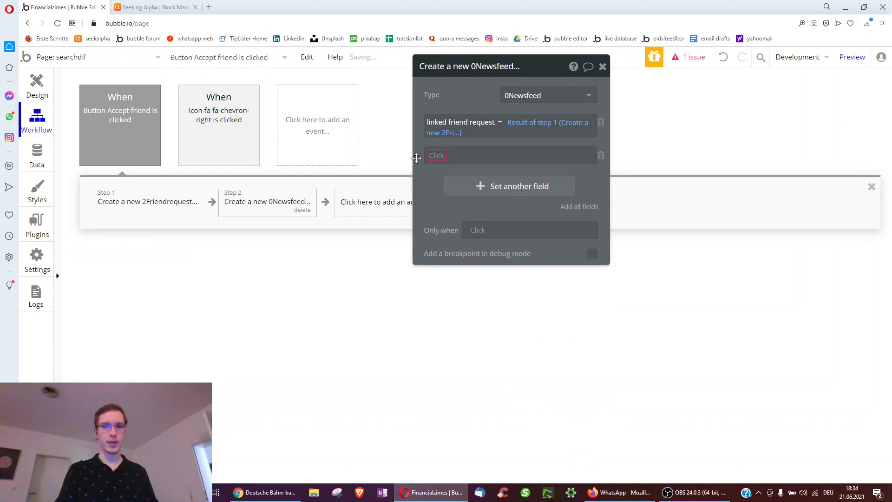
pyautogui.click(449, 169)
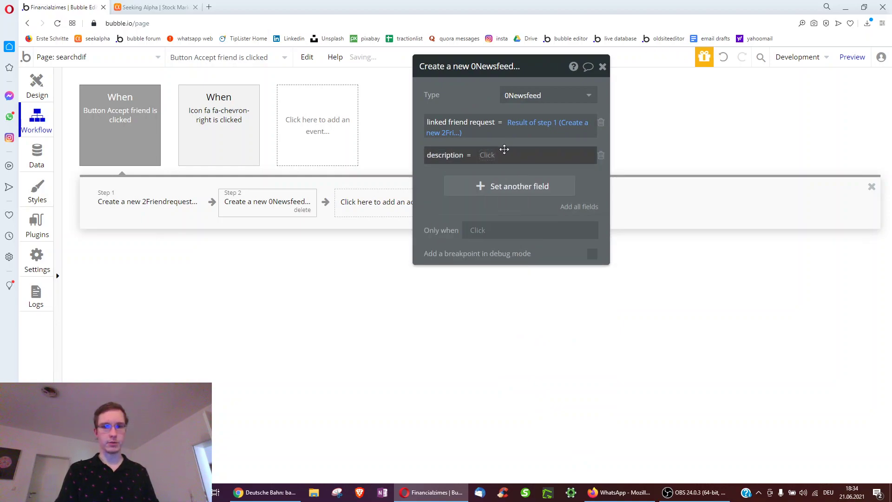
pyautogui.click(479, 154)
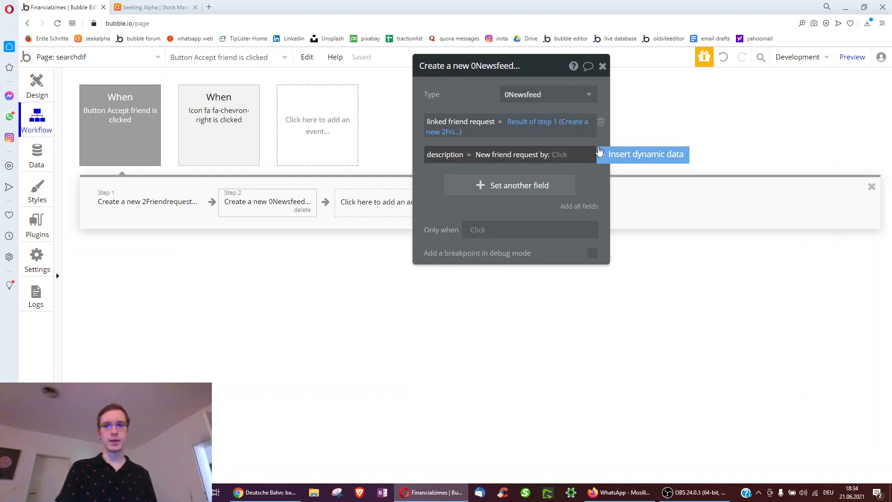
pyautogui.click(562, 154)
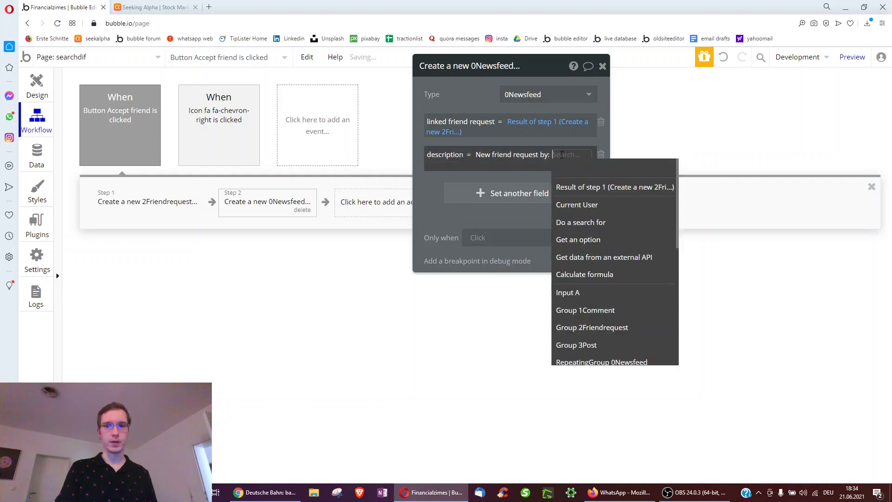
pyautogui.click(565, 186)
pyautogui.click(559, 196)
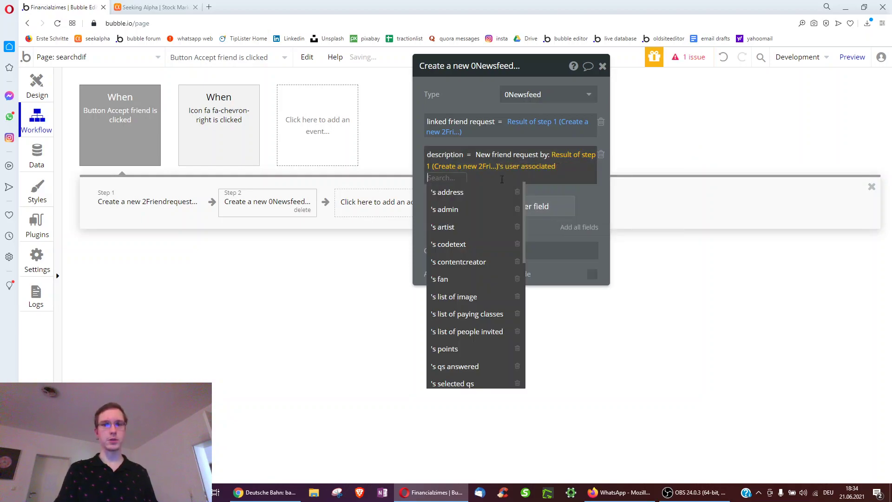
# Complete the description expression with the associated user's name, creating a new User field called name of type text
pyautogui.click(419, 169)
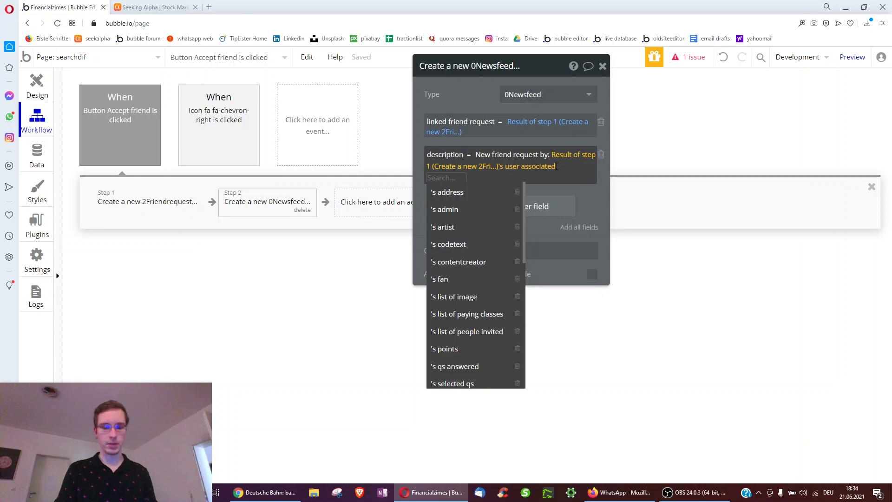
pyautogui.scroll(-4, 458, 229)
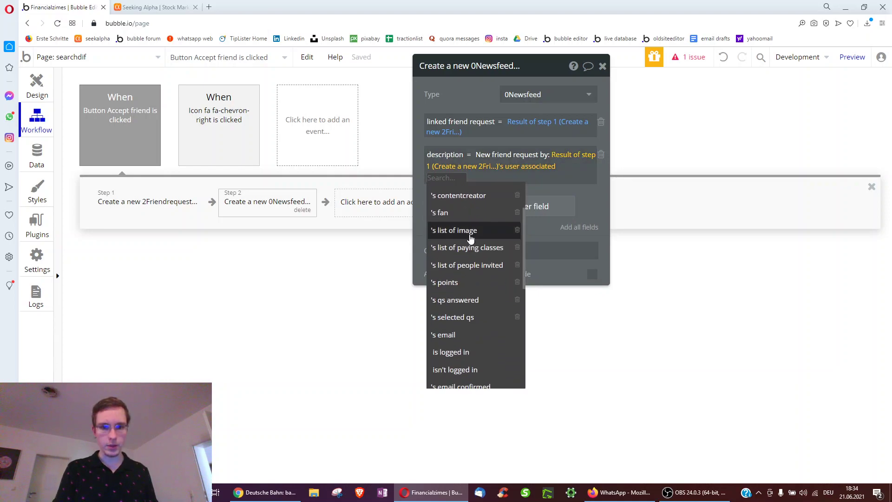
pyautogui.scroll(-3, 463, 268)
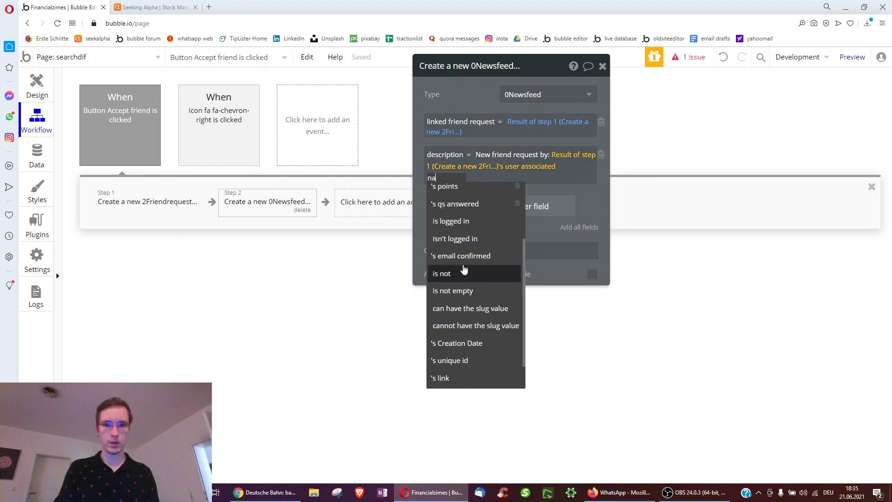
pyautogui.write('name')
pyautogui.click(465, 194)
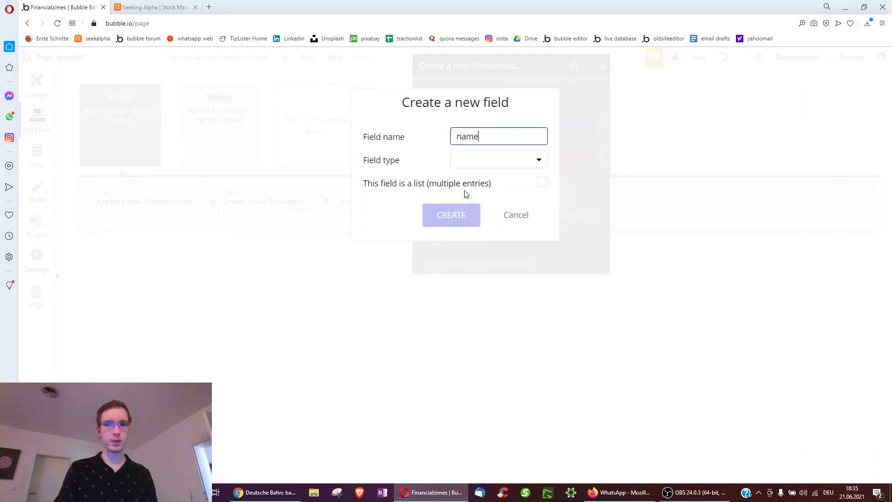
pyautogui.click(461, 162)
pyautogui.click(462, 178)
pyautogui.click(450, 218)
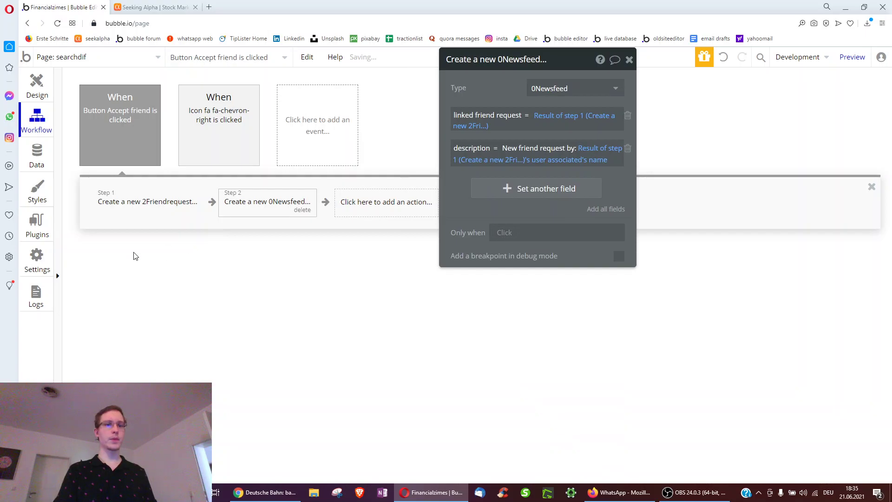
pyautogui.click(132, 212)
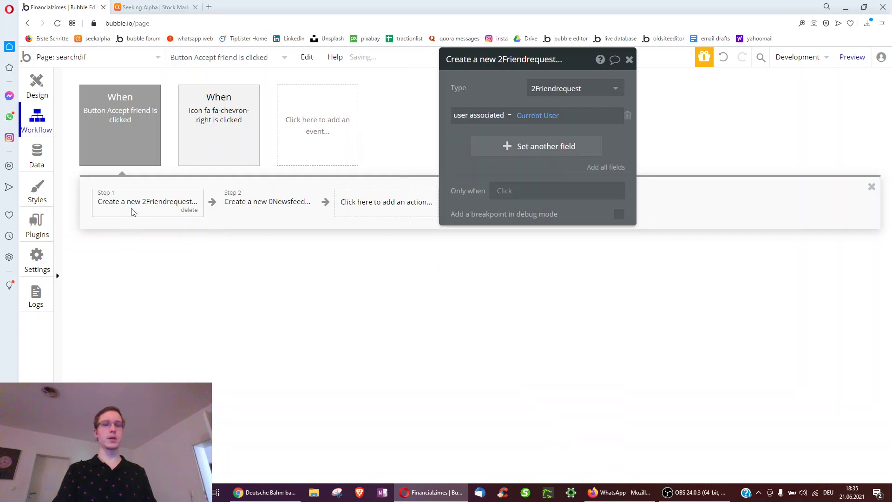
pyautogui.click(280, 210)
# Widen the Accept friend button on the page so its label has more room
pyautogui.click(31, 87)
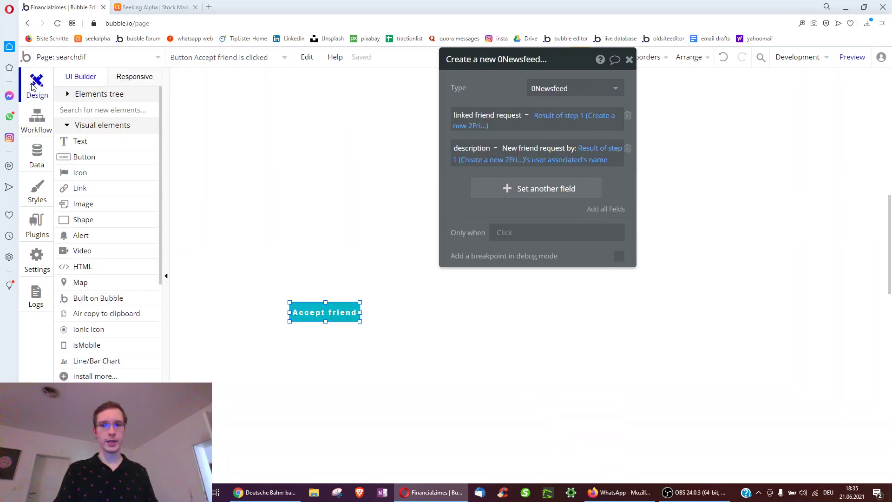
pyautogui.click(322, 311)
pyautogui.moveTo(359, 314); pyautogui.dragTo(376, 313)
# Draw a button of about 137 by 45 px below the Accept friend button and label it Create Post
pyautogui.click(119, 161)
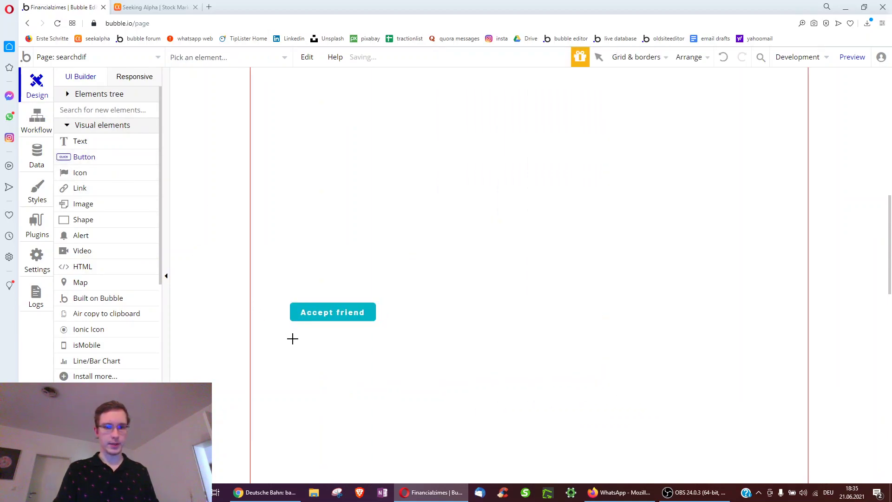
pyautogui.moveTo(368, 361); pyautogui.dragTo(370, 361)
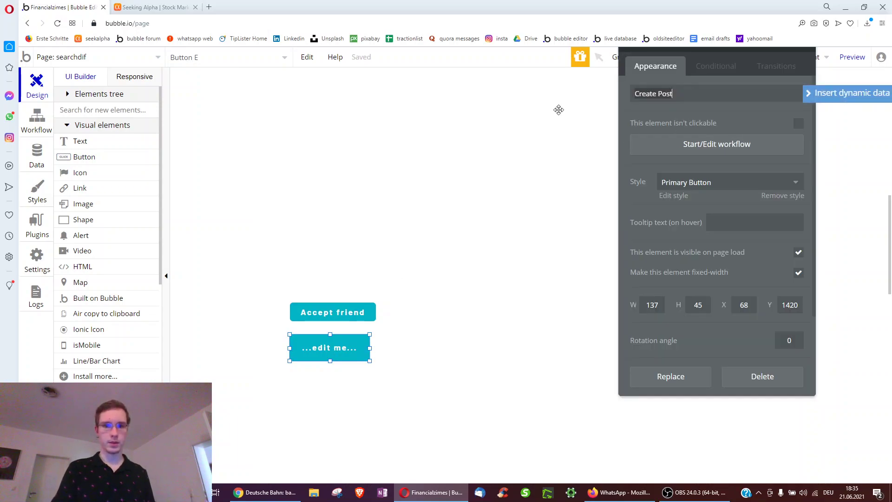
# Move the Create Post button to the right, placing a text input beside it and a picture uploader under that input
pyautogui.moveTo(341, 353); pyautogui.dragTo(417, 349)
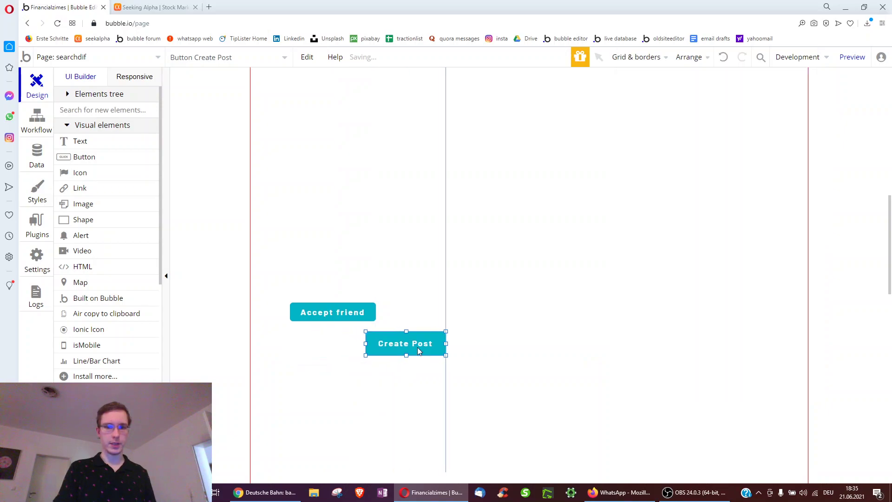
pyautogui.scroll(-3, 107, 232)
pyautogui.click(82, 364)
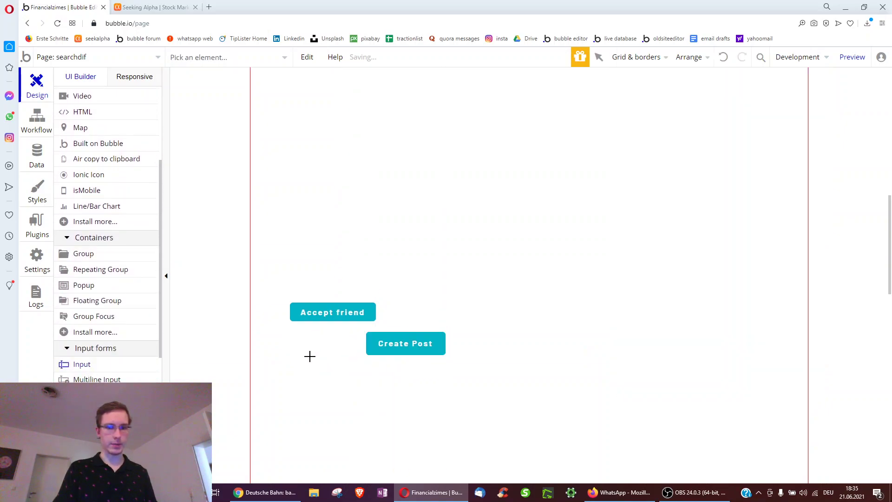
pyautogui.moveTo(356, 354); pyautogui.dragTo(357, 354)
pyautogui.scroll(-2, 107, 279)
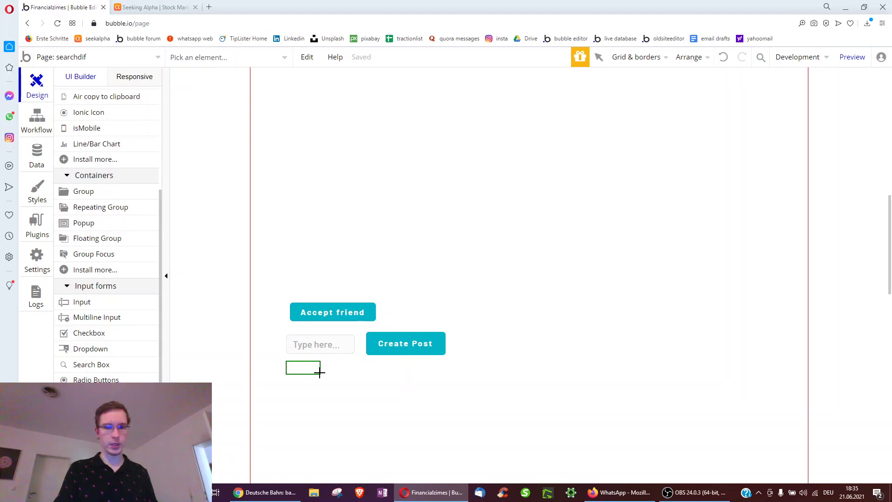
pyautogui.click(334, 383)
# Start a workflow for the Create Post button whose first action creates a new thing of type 3Post
pyautogui.doubleClick(405, 343)
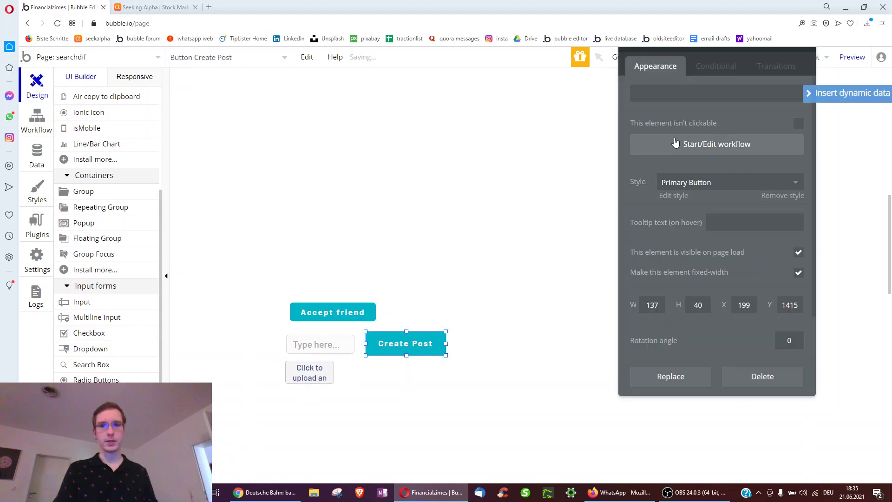
pyautogui.click(667, 141)
pyautogui.click(144, 201)
pyautogui.moveTo(126, 305)
pyautogui.moveTo(156, 287)
pyautogui.click(200, 250)
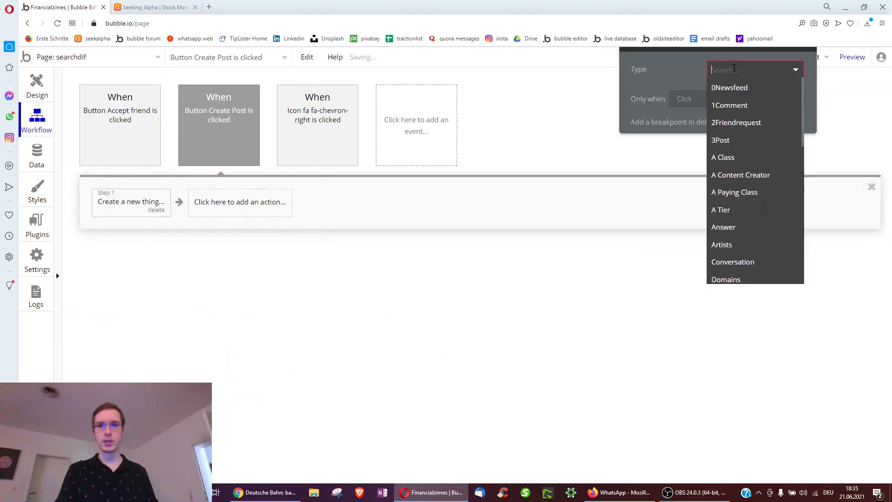
pyautogui.click(733, 139)
# Set the new 3Post's image to PictureUploader A's value and its text to Input B's value
pyautogui.click(669, 98)
pyautogui.click(648, 110)
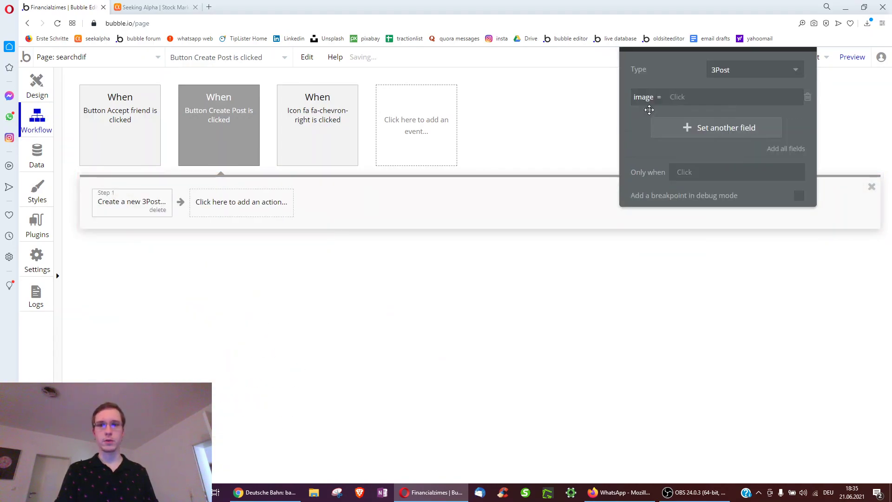
pyautogui.click(661, 127)
pyautogui.click(650, 152)
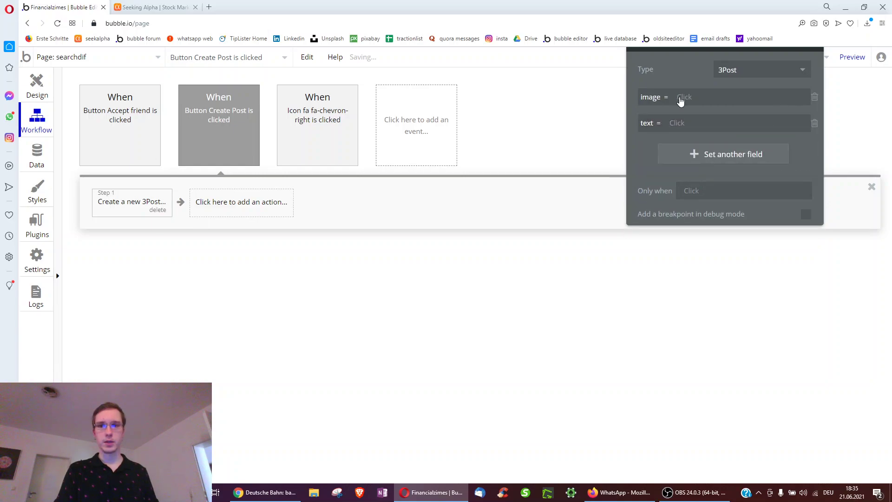
pyautogui.click(680, 97)
pyautogui.click(710, 251)
pyautogui.click(754, 145)
pyautogui.click(687, 123)
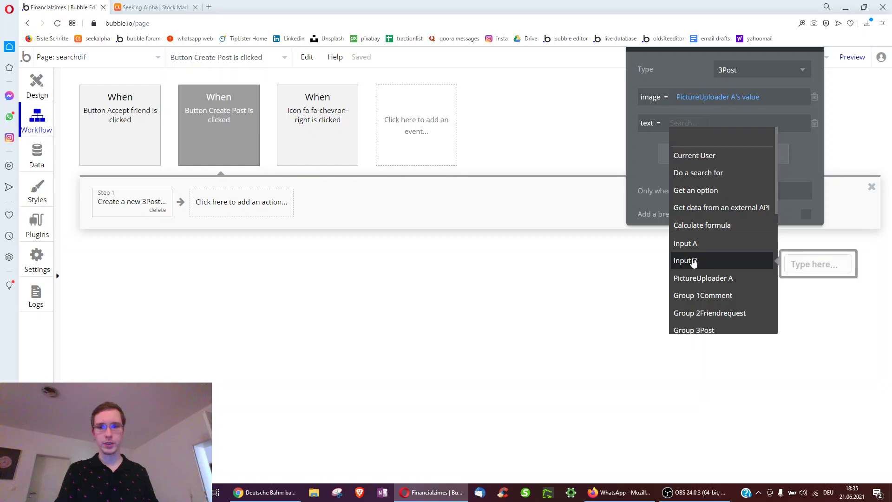
pyautogui.click(693, 261)
pyautogui.click(723, 146)
# Add an action that creates a new 0Newsfeed with linked post set to the result of step 1
pyautogui.click(250, 205)
pyautogui.moveTo(229, 321)
pyautogui.click(327, 278)
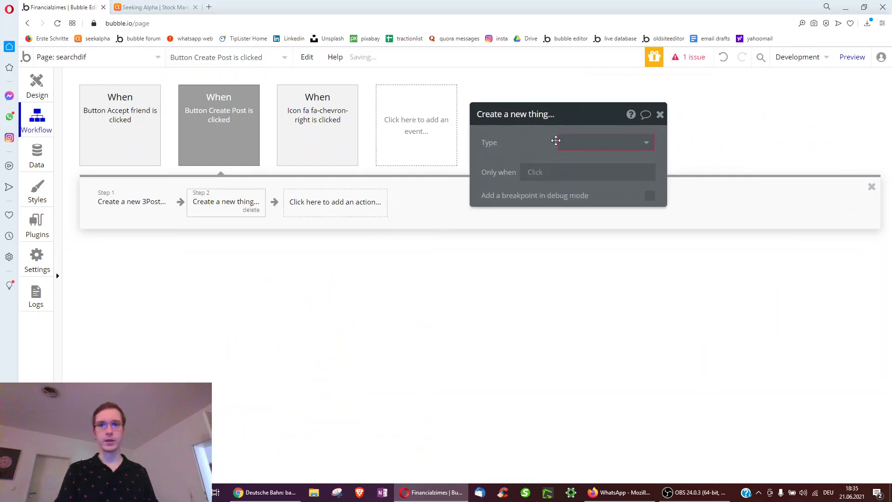
pyautogui.click(579, 161)
pyautogui.click(511, 172)
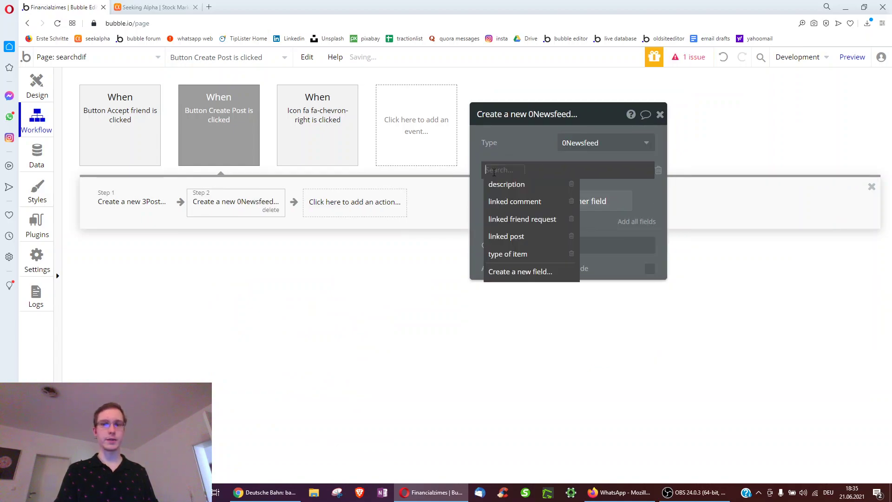
pyautogui.click(504, 237)
pyautogui.click(539, 170)
pyautogui.click(558, 201)
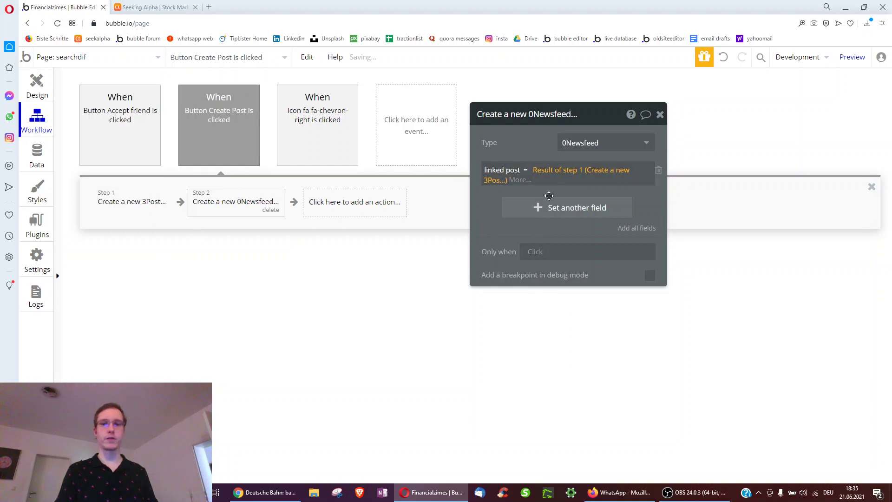
# Set the new 0Newsfeed's description to the text of the post created in step 1
pyautogui.click(558, 207)
pyautogui.click(492, 203)
pyautogui.click(509, 215)
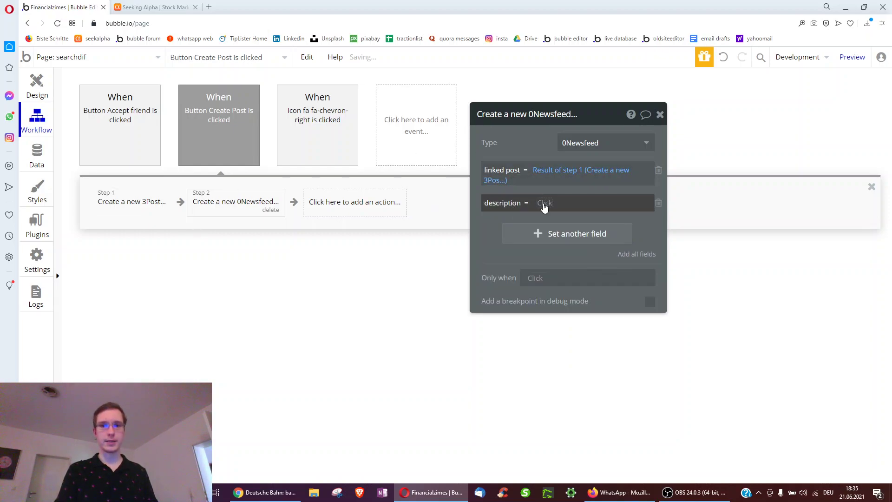
pyautogui.click(544, 204)
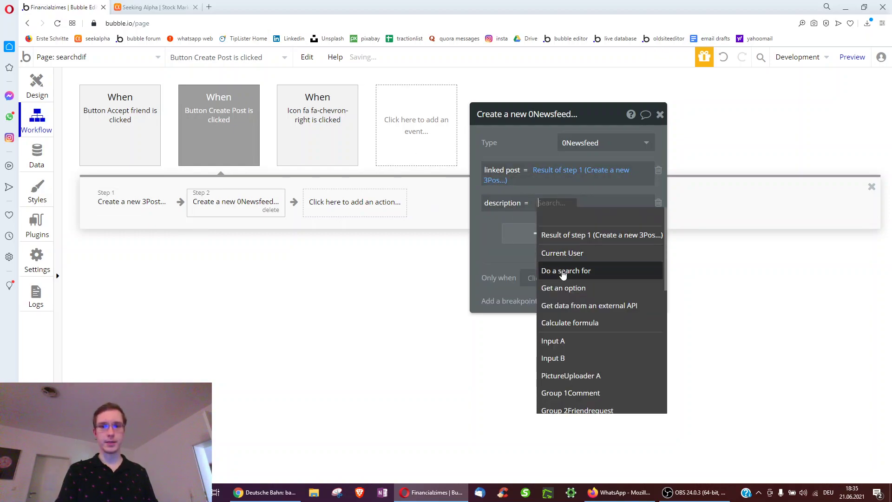
pyautogui.click(565, 236)
pyautogui.click(534, 248)
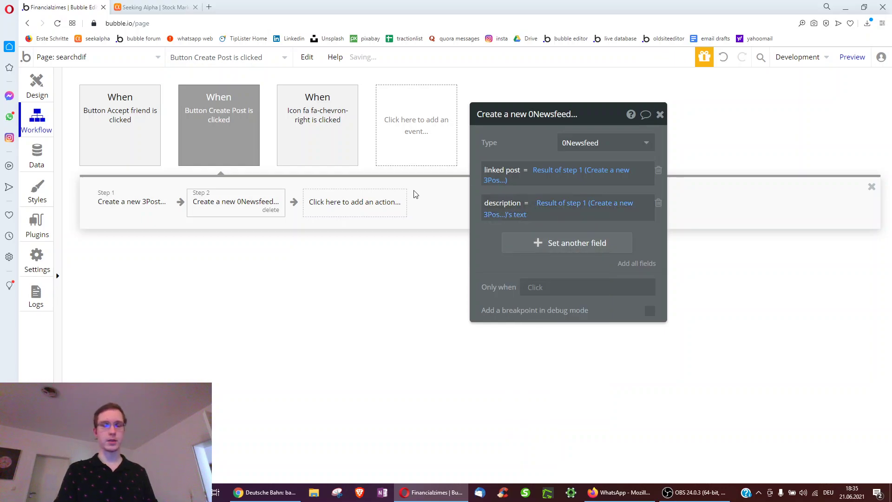
# Add a Reset relevant inputs action at the end of the Create Post workflow
pyautogui.click(358, 207)
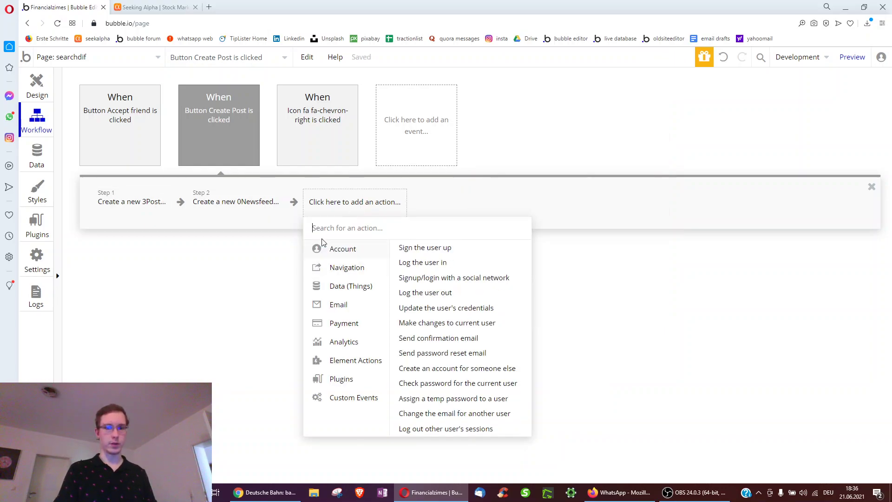
pyautogui.write('res')
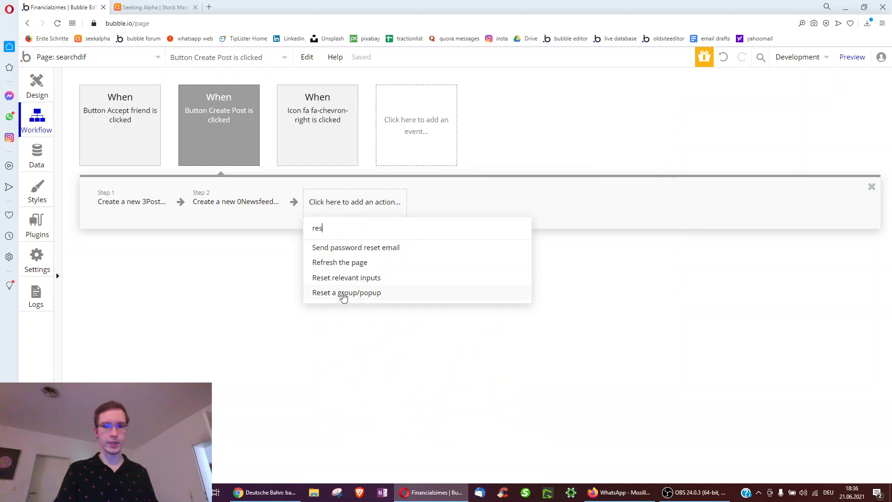
pyautogui.click(343, 280)
# Duplicate the Create Post button on the page, place the copy below the original and label it Comment
pyautogui.click(33, 91)
pyautogui.doubleClick(367, 344)
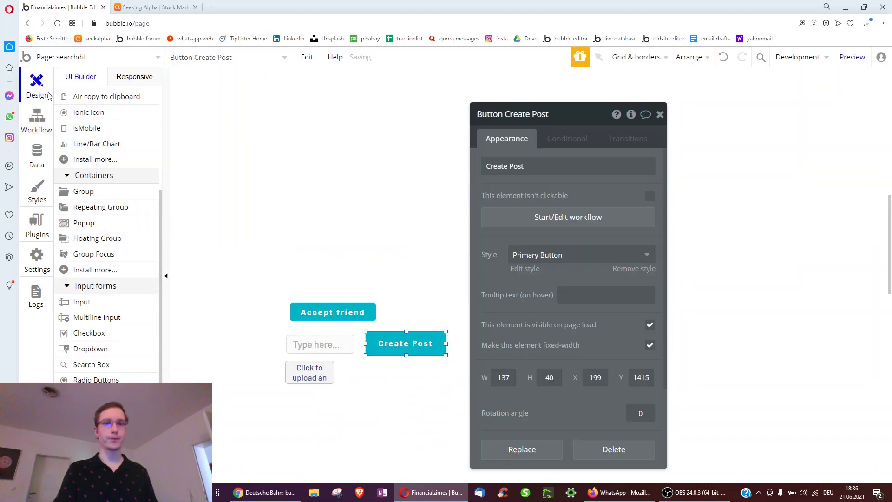
pyautogui.scroll(-5, 294, 276)
pyautogui.scroll(-10, 299, 247)
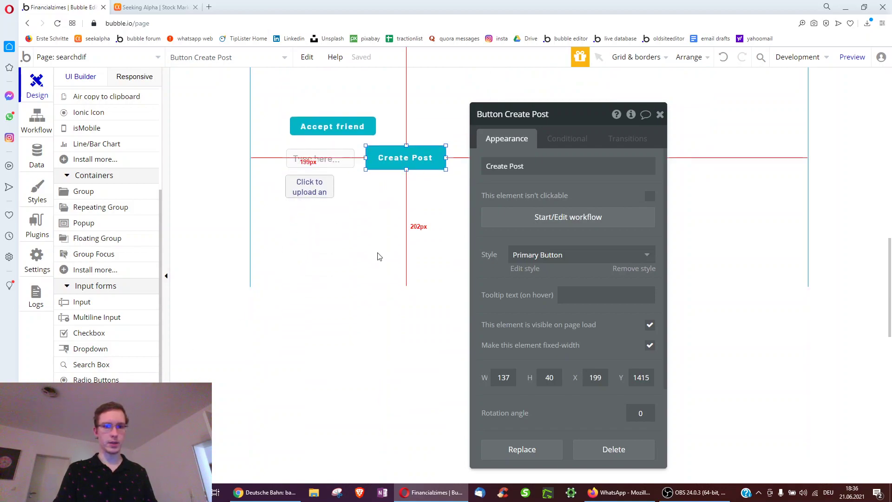
pyautogui.click(316, 210)
pyautogui.scroll(3, 85, 223)
pyautogui.click(394, 158)
pyautogui.hotkey('ctrl', 'd')
pyautogui.moveTo(394, 180); pyautogui.dragTo(390, 223)
pyautogui.click(535, 166)
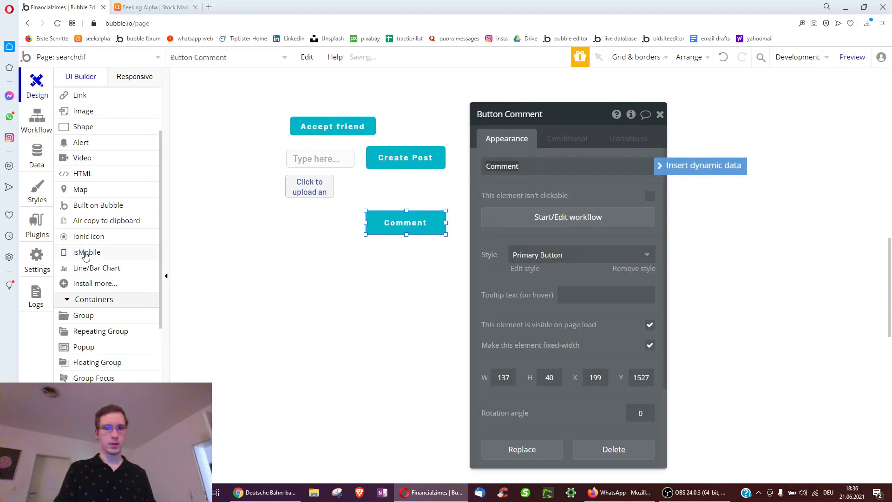
# Shift the Comment button slightly right and draw a text input to its left
pyautogui.moveTo(381, 233); pyautogui.dragTo(385, 232)
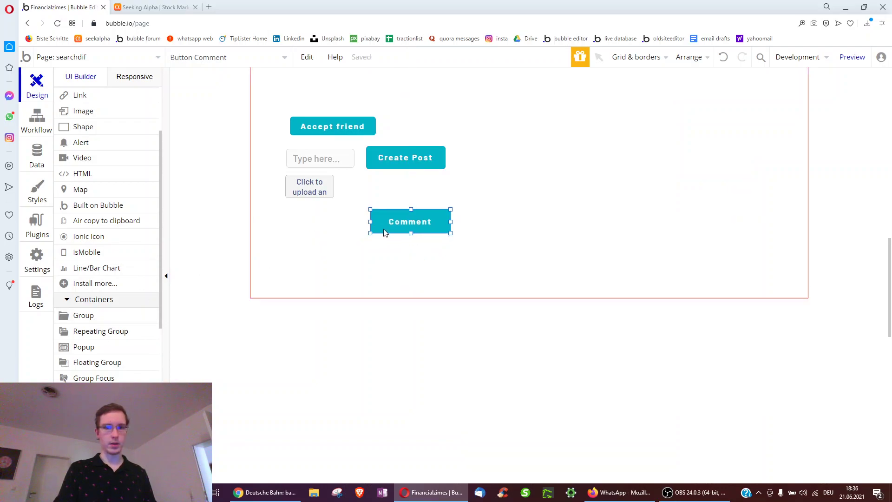
pyautogui.scroll(2, 116, 274)
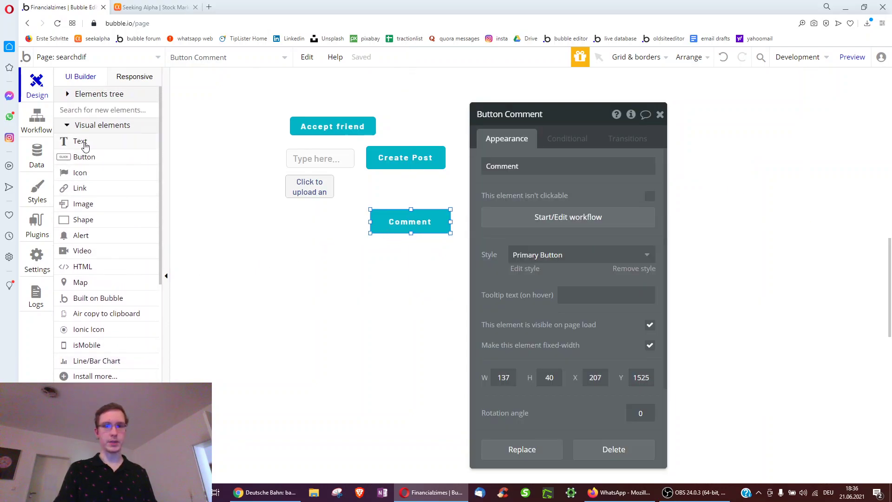
pyautogui.scroll(-2, 92, 356)
pyautogui.click(65, 379)
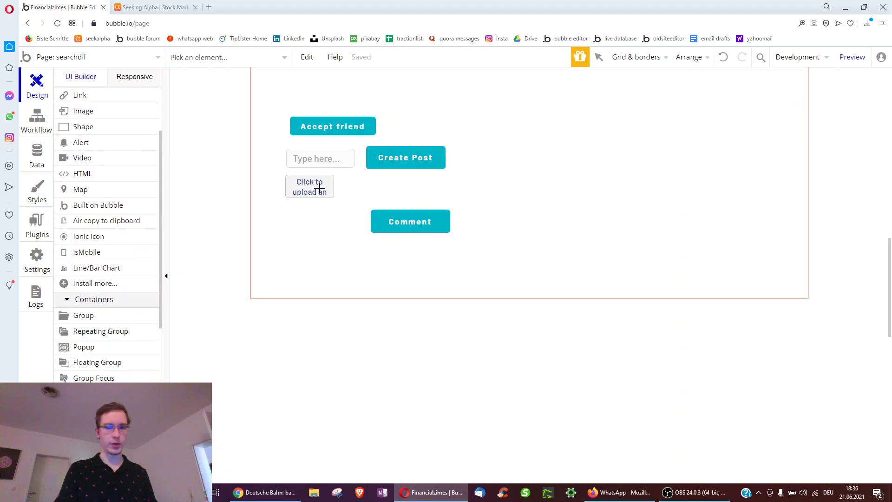
pyautogui.moveTo(352, 228); pyautogui.dragTo(351, 229)
# Start a workflow for the Comment button whose first action creates a new thing of type 1Comment
pyautogui.doubleClick(405, 223)
pyautogui.click(513, 213)
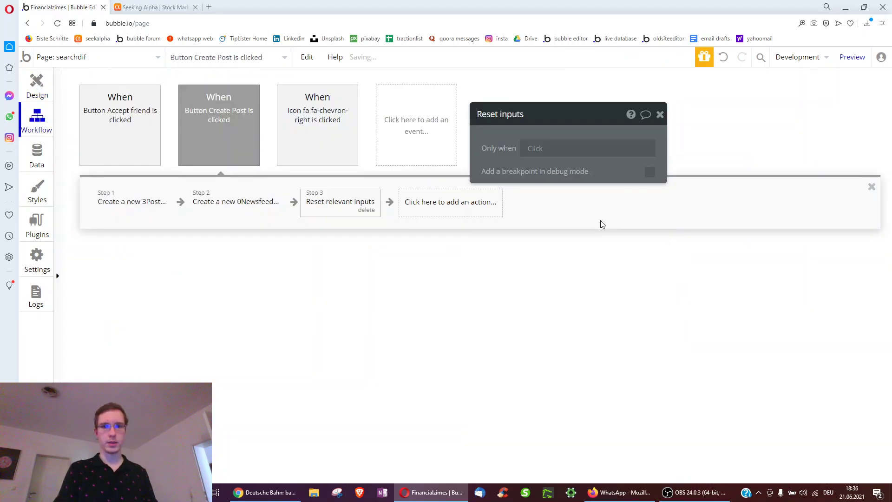
pyautogui.click(163, 207)
pyautogui.moveTo(153, 292)
pyautogui.click(219, 247)
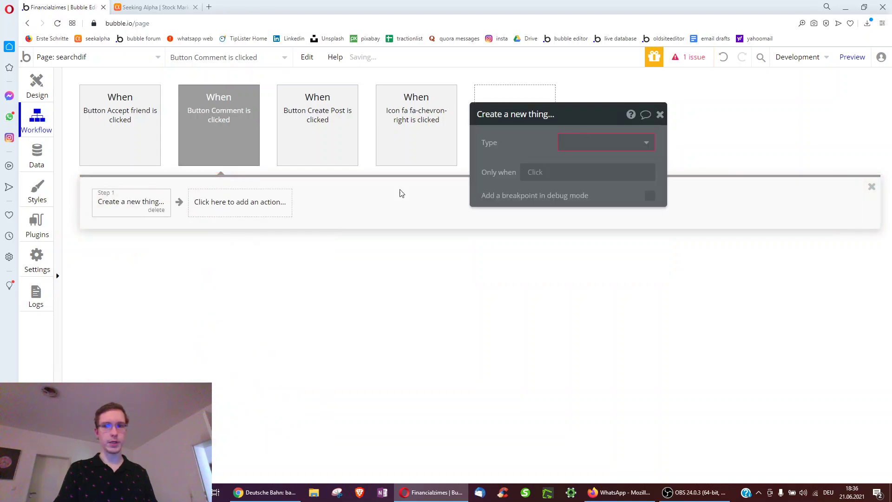
pyautogui.click(580, 176)
# Set the new 1Comment's text field to Input C's value
pyautogui.click(559, 172)
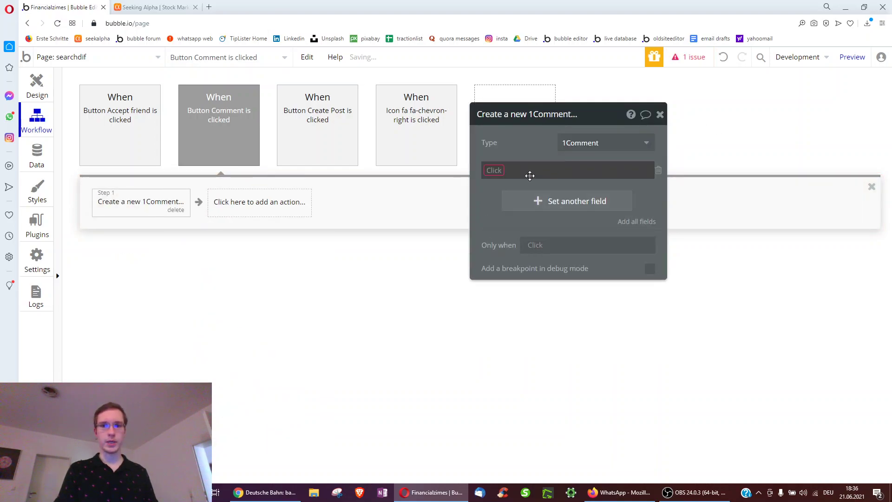
pyautogui.click(494, 186)
pyautogui.click(534, 325)
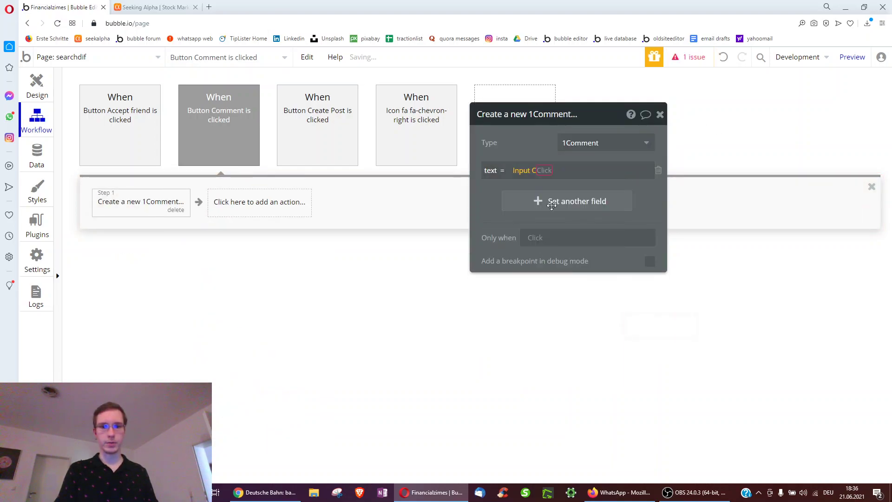
pyautogui.click(557, 185)
# Add an action that creates a new 0Newsfeed with linked comment set to the result of step 1
pyautogui.click(242, 204)
pyautogui.moveTo(267, 318)
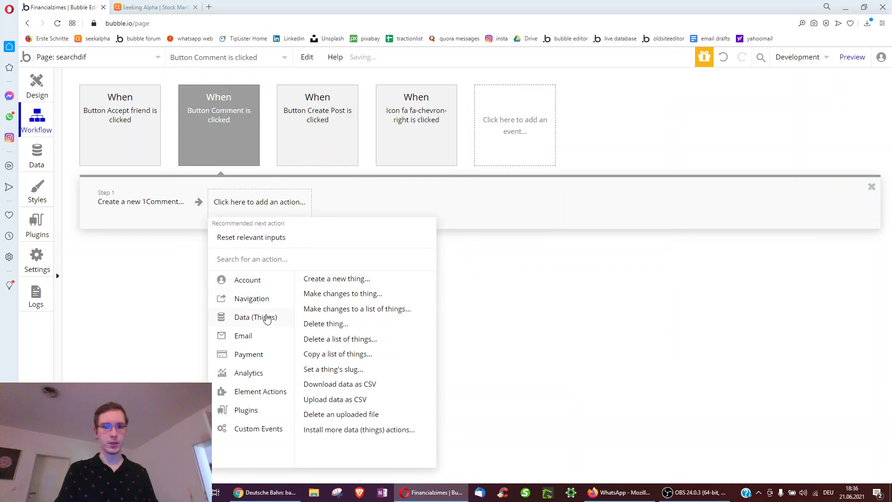
pyautogui.click(327, 279)
pyautogui.click(606, 142)
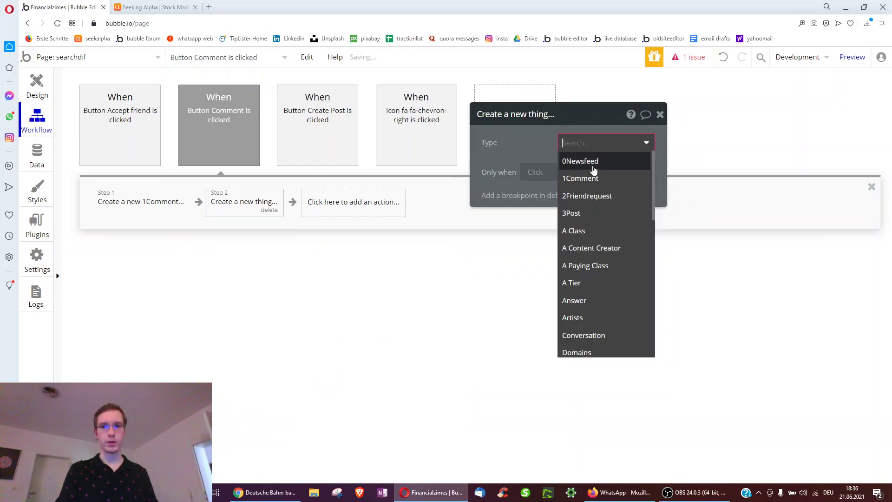
pyautogui.click(588, 161)
pyautogui.click(565, 176)
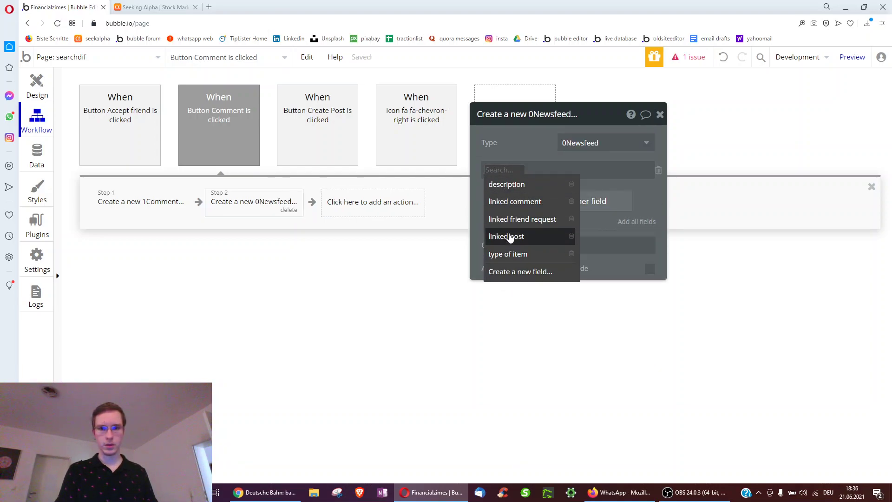
pyautogui.click(530, 201)
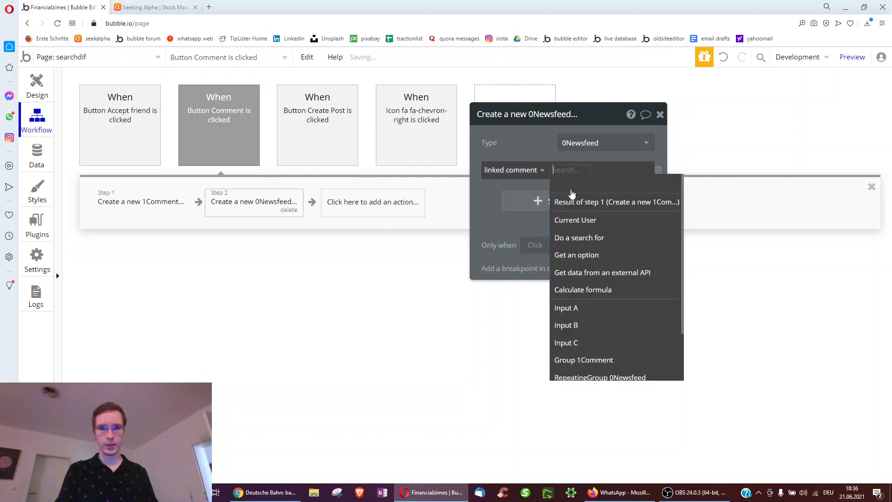
pyautogui.click(593, 205)
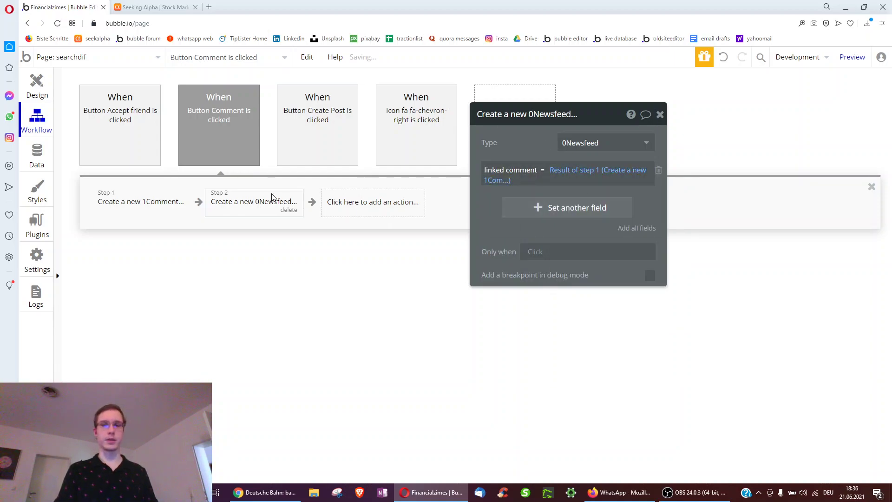
# Set the description of the comment workflow's new 0Newsfeed to Input C's value
pyautogui.click(553, 207)
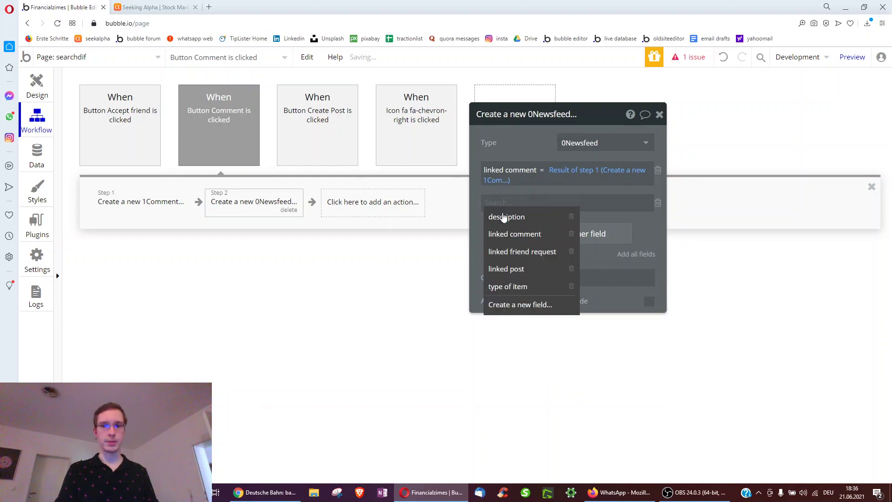
pyautogui.click(511, 216)
pyautogui.click(576, 375)
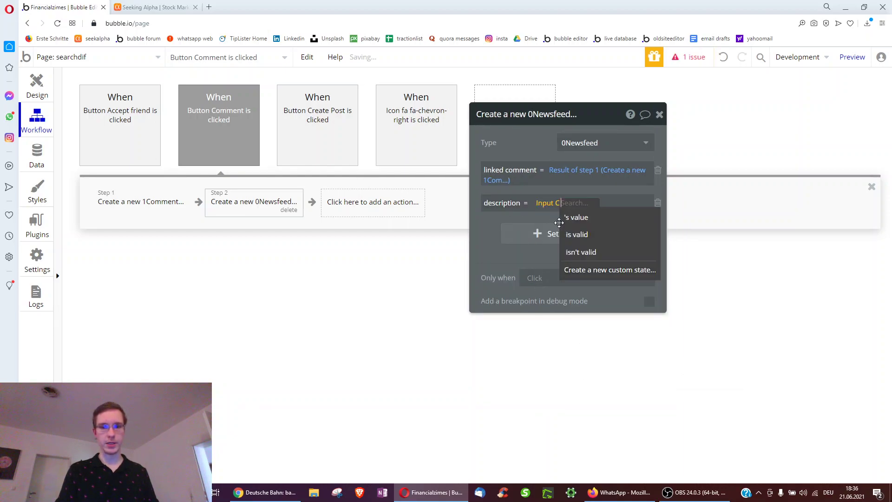
pyautogui.click(576, 217)
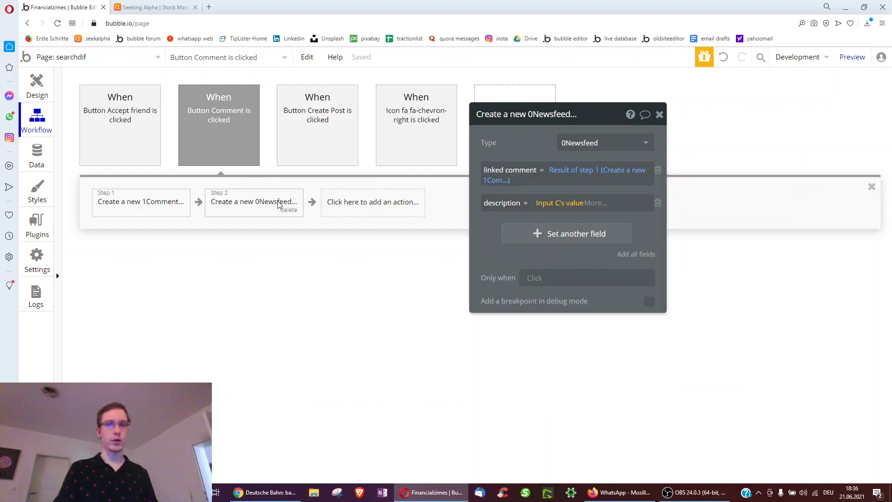
# Set the type of item of the comment workflow's new 0Newsfeed to Comment
pyautogui.click(544, 235)
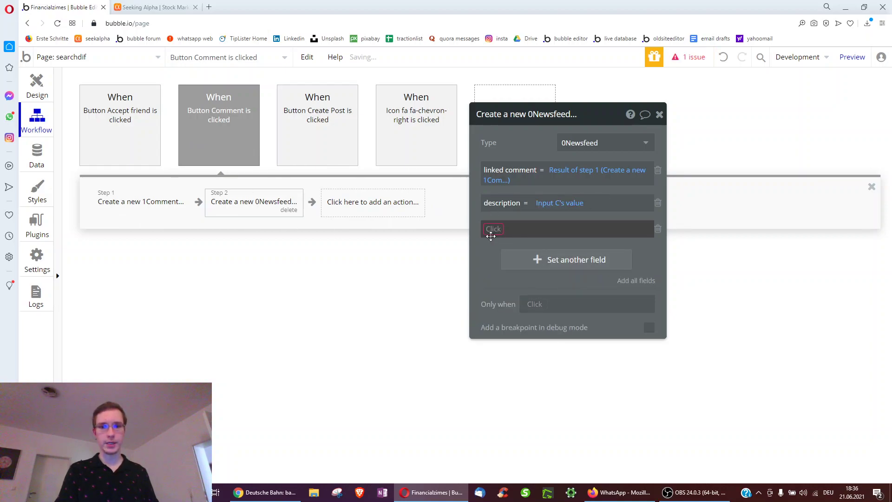
pyautogui.click(507, 313)
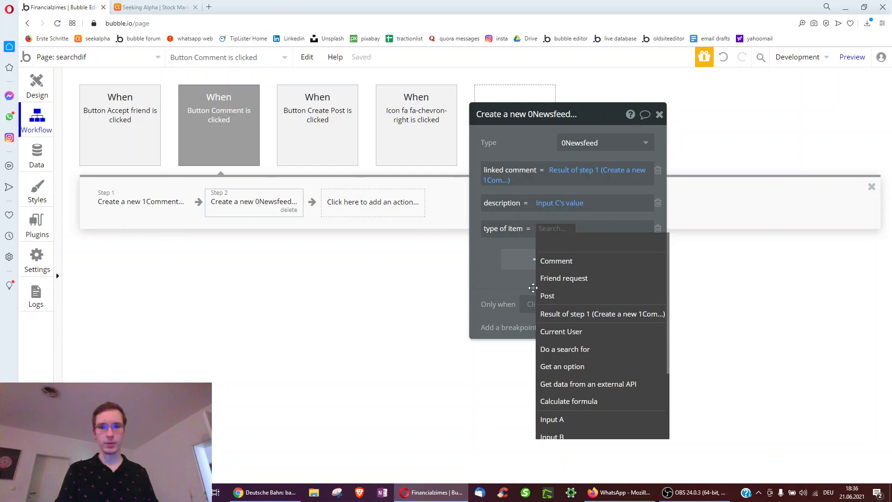
pyautogui.click(564, 261)
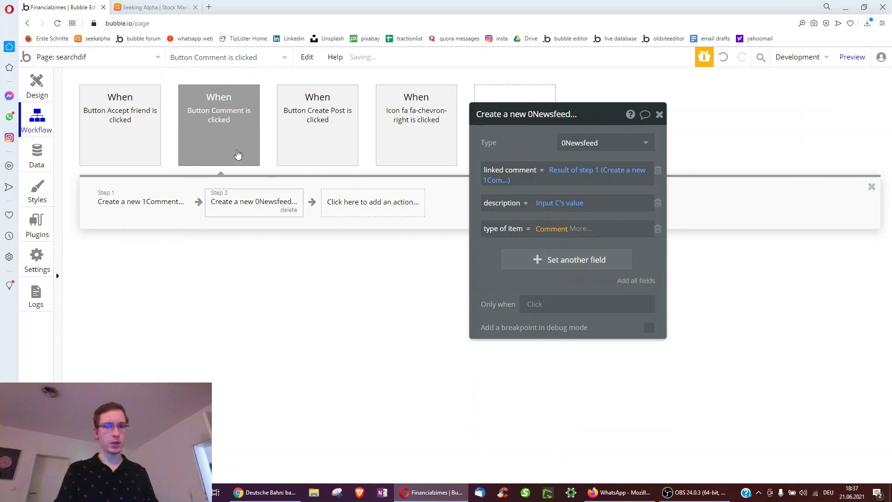
# Set the type of item of the new 0Newsfeed in the Create Post workflow to Post
pyautogui.click(326, 139)
pyautogui.click(269, 216)
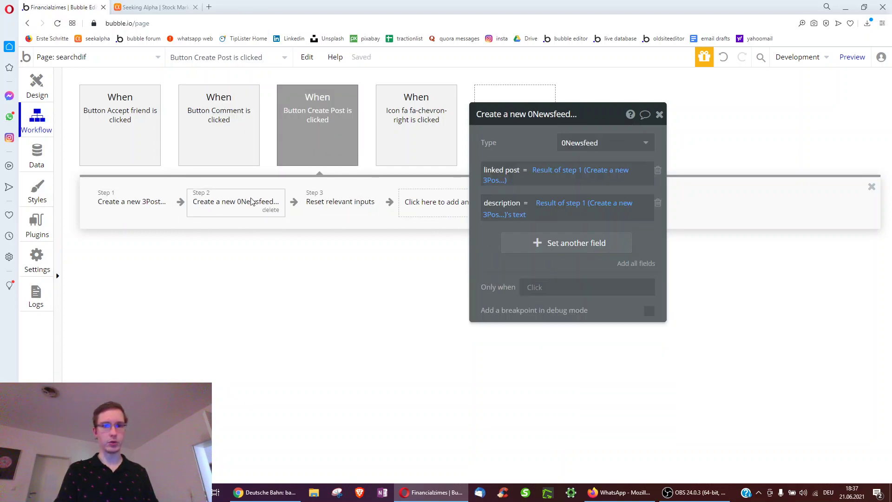
pyautogui.click(522, 241)
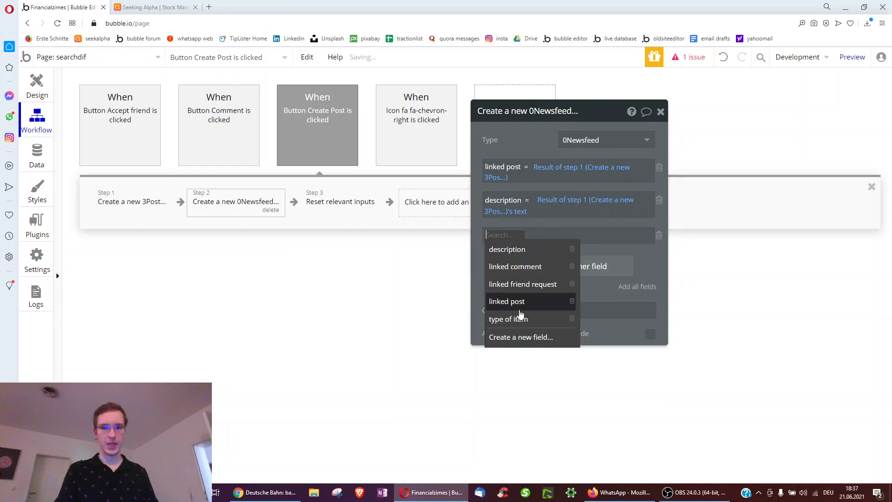
pyautogui.click(511, 319)
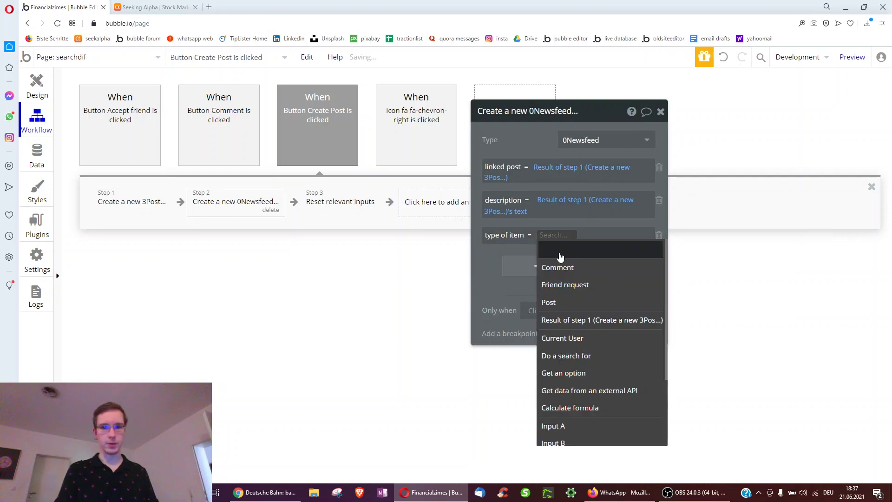
pyautogui.click(549, 303)
# Set the type of item of the new 0Newsfeed in the Accept friend workflow to Friend request
pyautogui.click(101, 157)
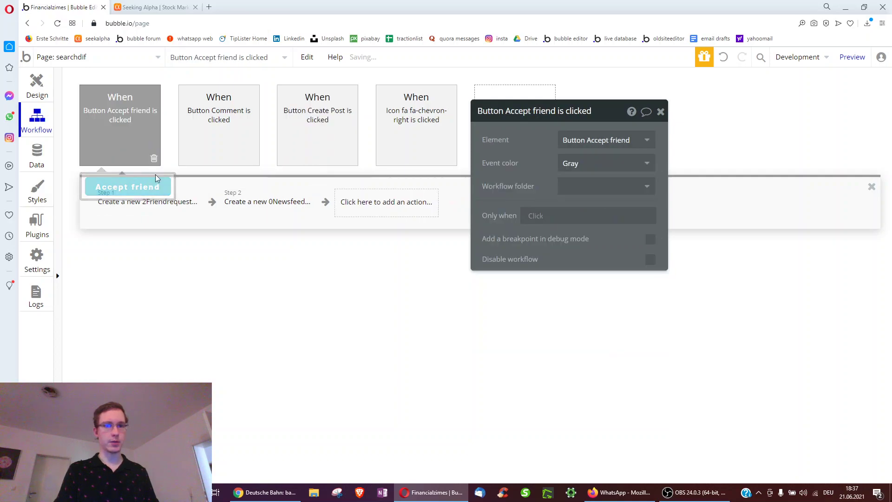
pyautogui.click(268, 204)
pyautogui.click(495, 235)
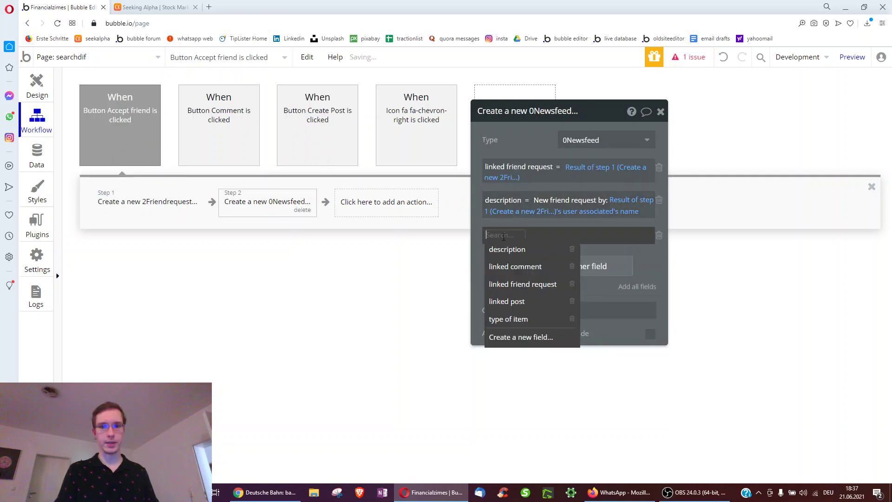
pyautogui.click(514, 316)
pyautogui.click(550, 236)
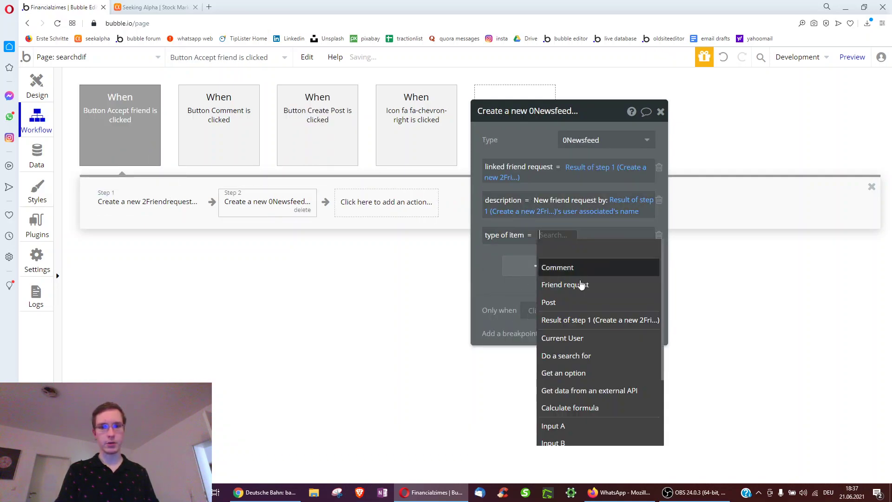
pyautogui.click(551, 281)
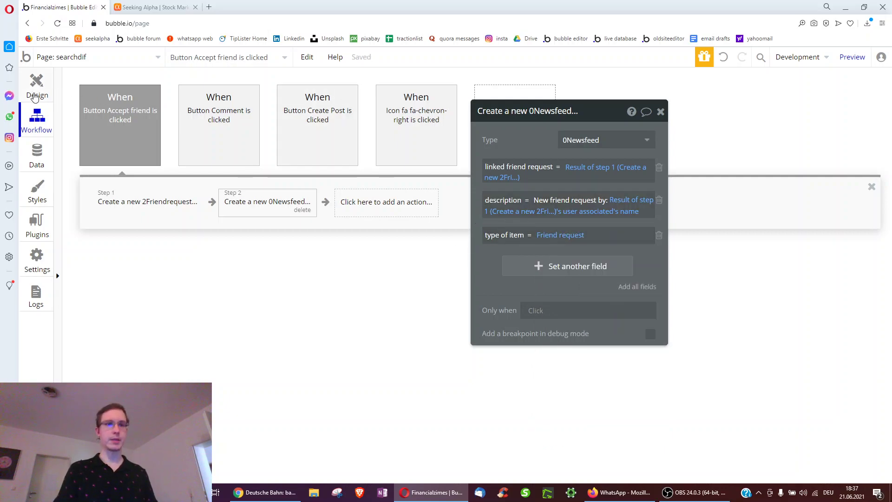
# Inspect the chevron icon and the description text in the first row of the newsfeed list on the page design
pyautogui.click(37, 85)
pyautogui.scroll(10, 409, 172)
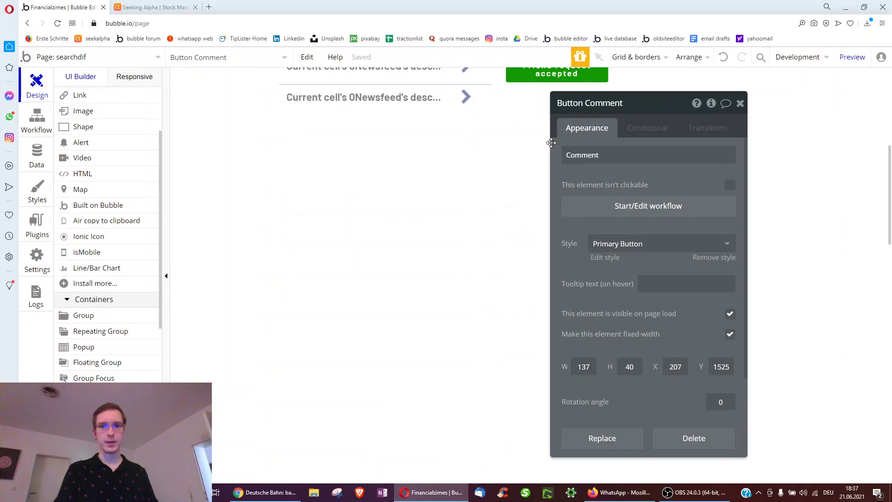
pyautogui.click(466, 159)
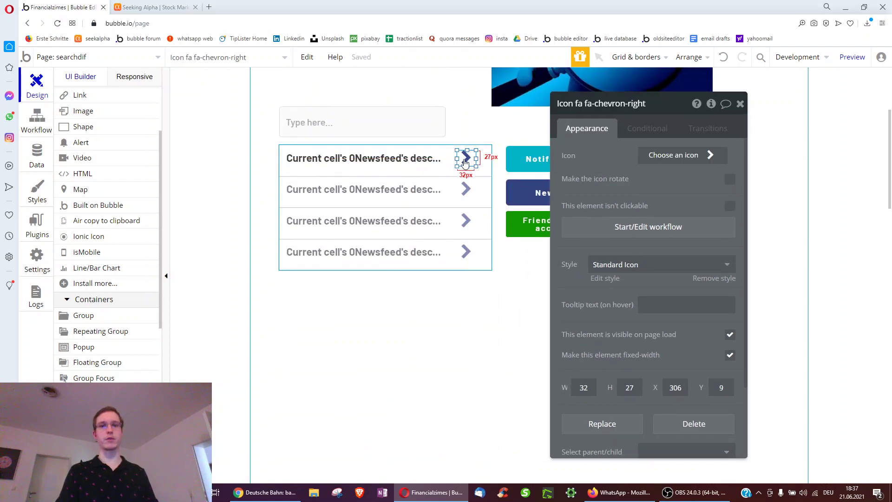
pyautogui.click(355, 163)
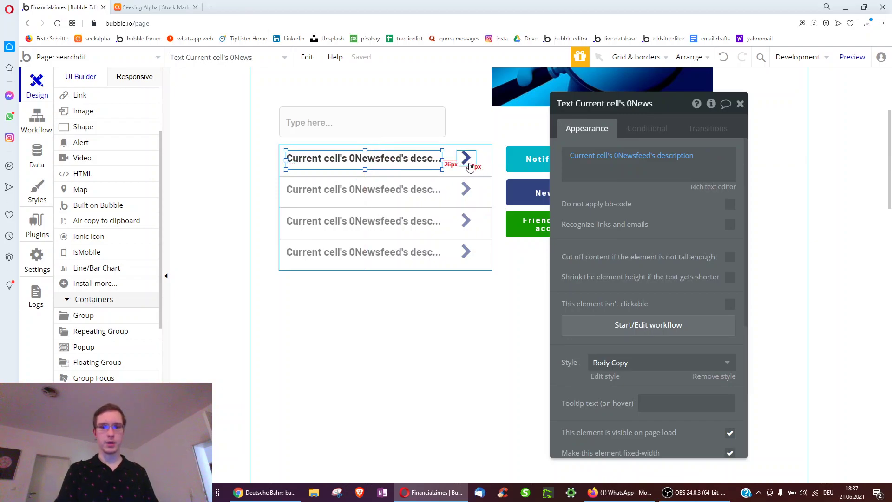
# Close the Firefox window that has WhatsApp open
pyautogui.rightClick(613, 493)
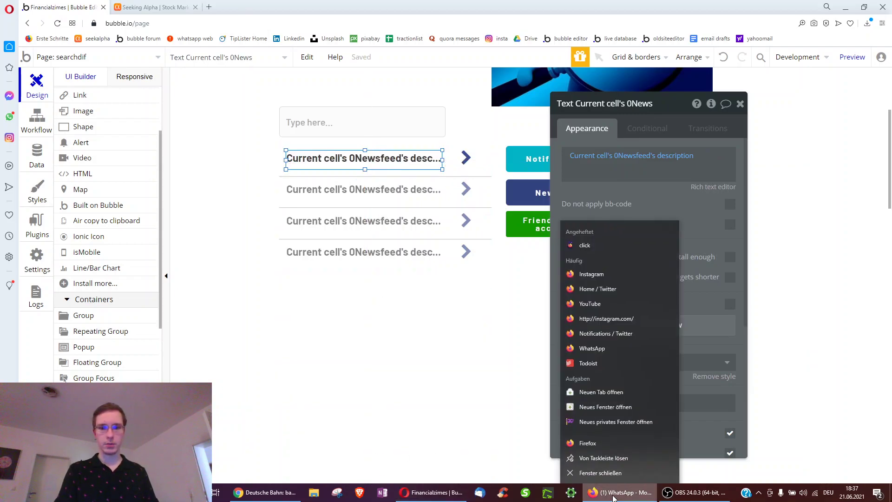
pyautogui.click(602, 473)
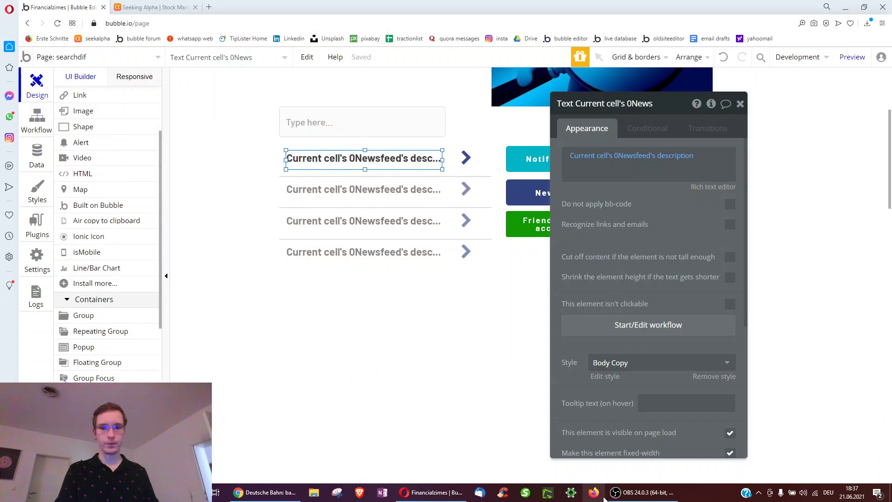
# Review the conditional display-data actions for the comment, friend request and post groups in the chevron icon's workflow
pyautogui.click(440, 161)
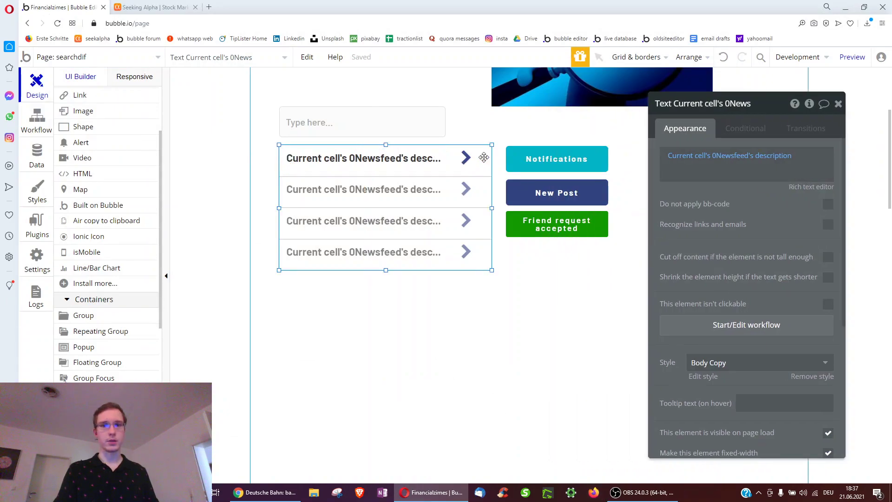
pyautogui.click(483, 158)
pyautogui.click(466, 157)
pyautogui.click(713, 230)
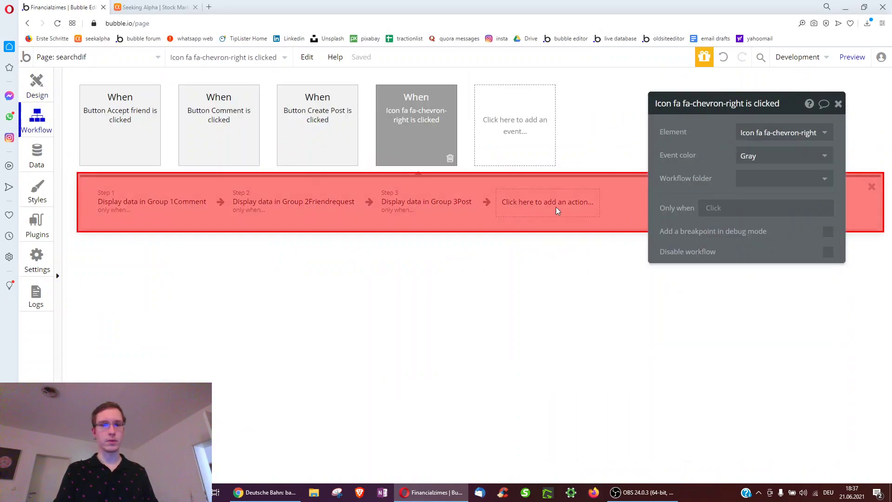
pyautogui.click(183, 205)
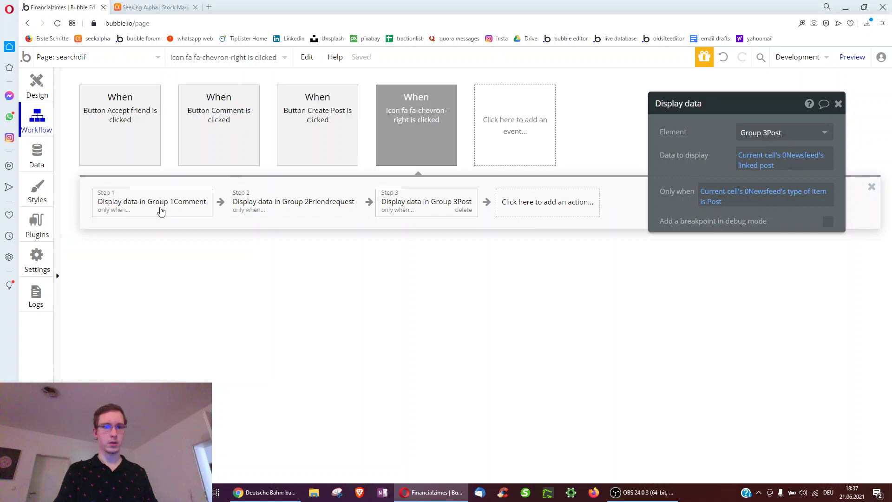
# Narrow the text input above the newsfeed list on the page design
pyautogui.click(40, 84)
pyautogui.scroll(3, 393, 235)
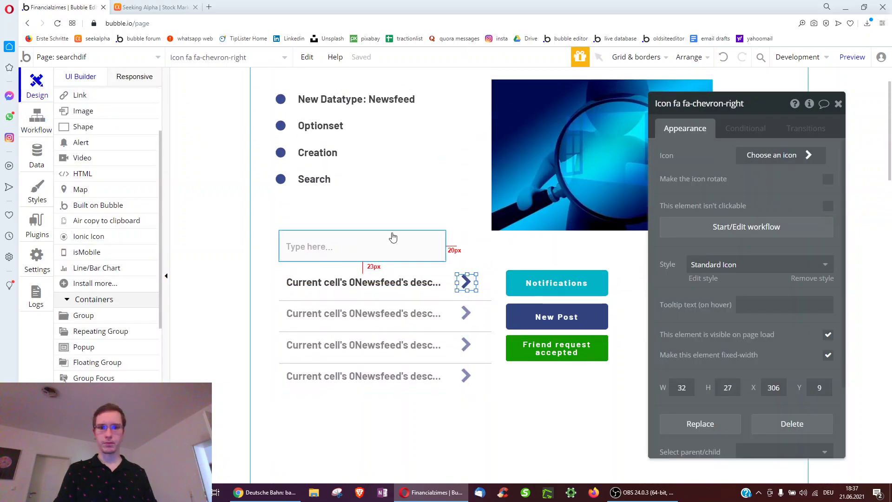
pyautogui.scroll(-2, 392, 237)
pyautogui.click(342, 194)
pyautogui.moveTo(445, 184); pyautogui.dragTo(399, 184)
# Add a condition to the 0Newsfeed repeating group that changes its data source when Input A's value is not empty
pyautogui.click(483, 274)
pyautogui.click(743, 127)
pyautogui.click(716, 158)
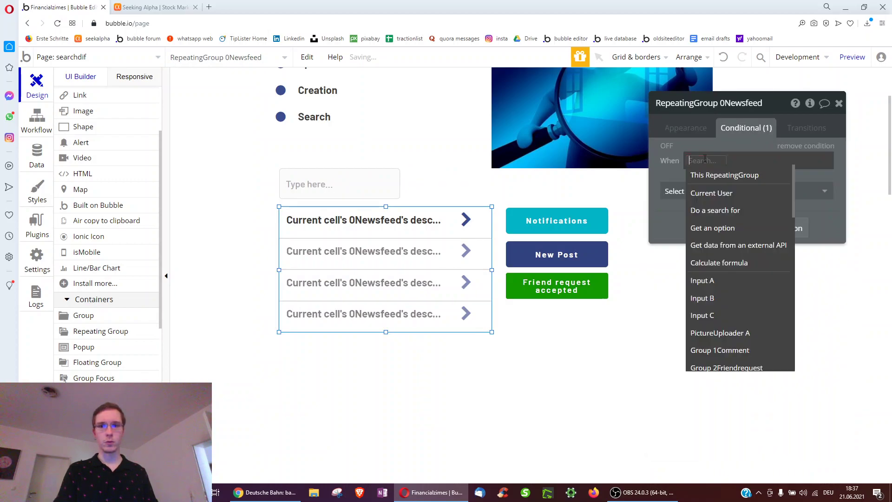
pyautogui.click(348, 179)
pyautogui.click(362, 269)
pyautogui.click(702, 163)
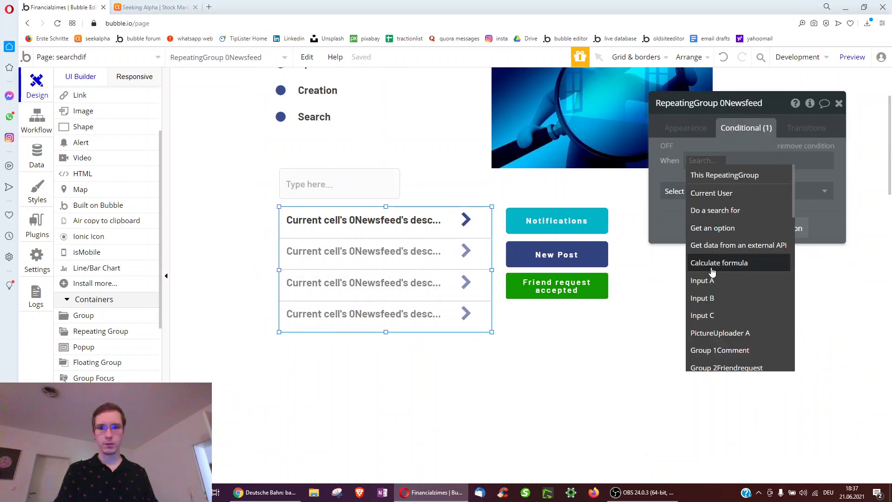
pyautogui.click(703, 280)
pyautogui.click(731, 175)
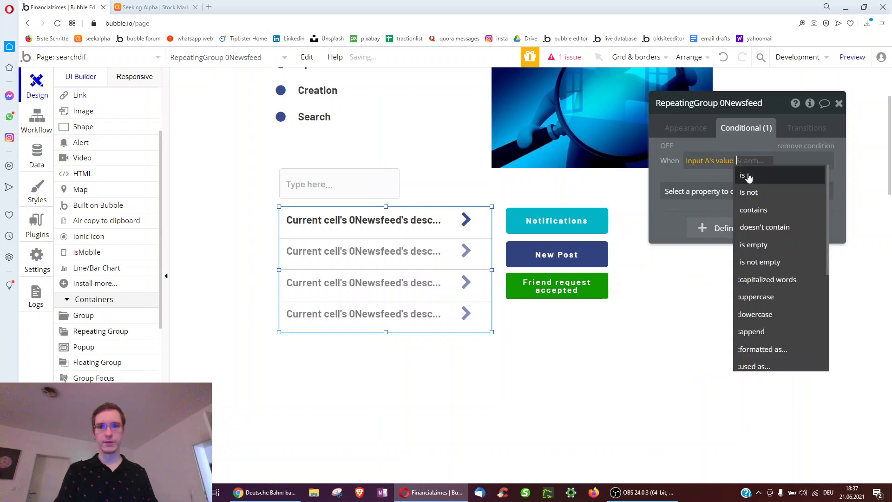
pyautogui.click(756, 263)
pyautogui.click(702, 191)
pyautogui.click(679, 234)
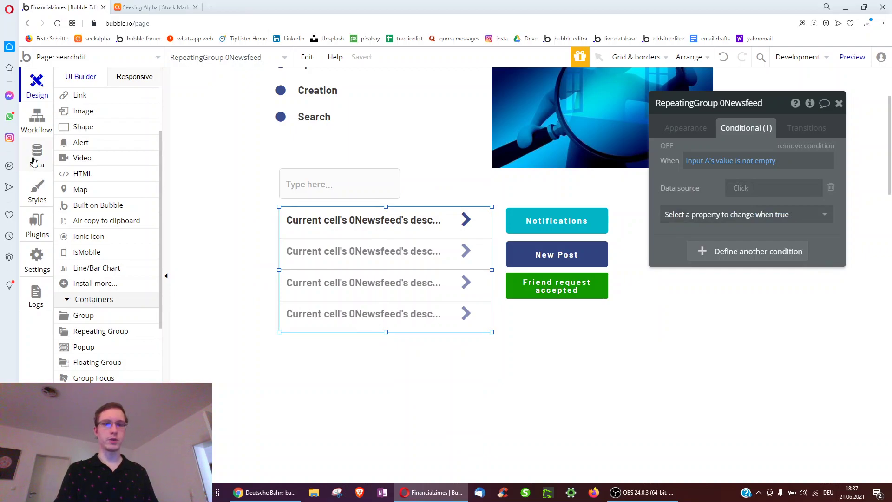
# Examine the 0Newsfeed type's description field and how the comment and post workflows fill it
pyautogui.click(36, 154)
pyautogui.click(113, 161)
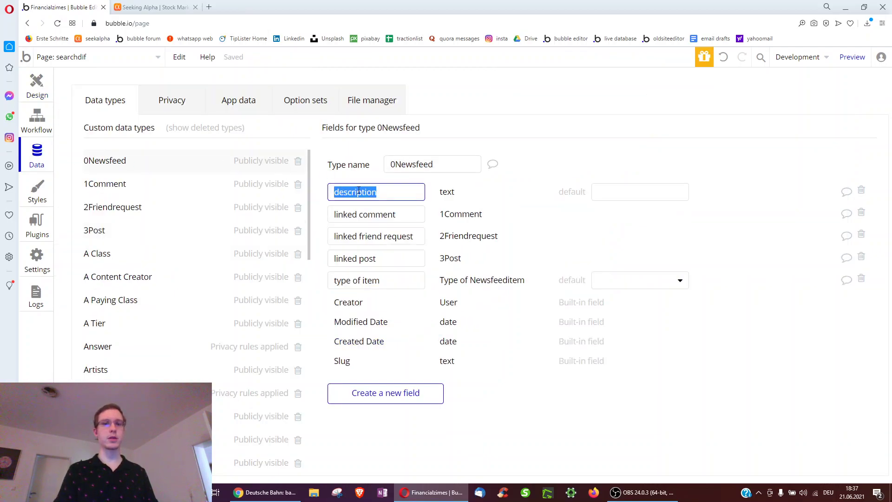
pyautogui.click(37, 122)
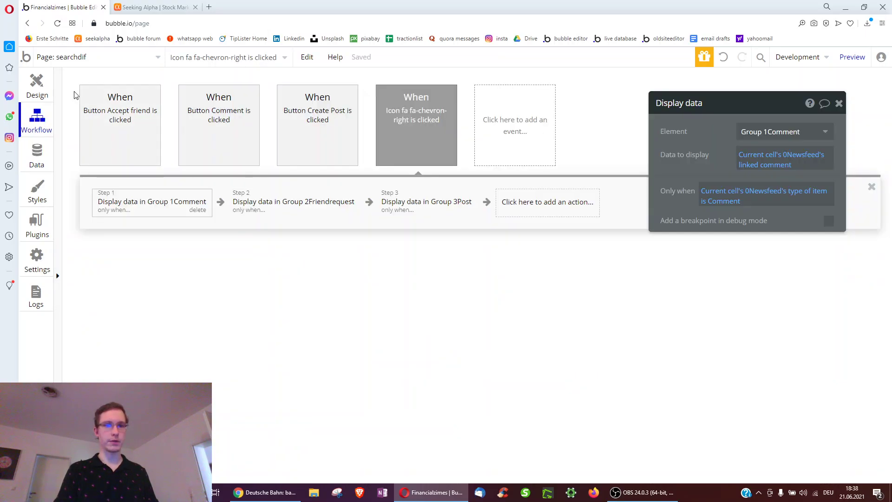
pyautogui.click(238, 126)
pyautogui.click(244, 204)
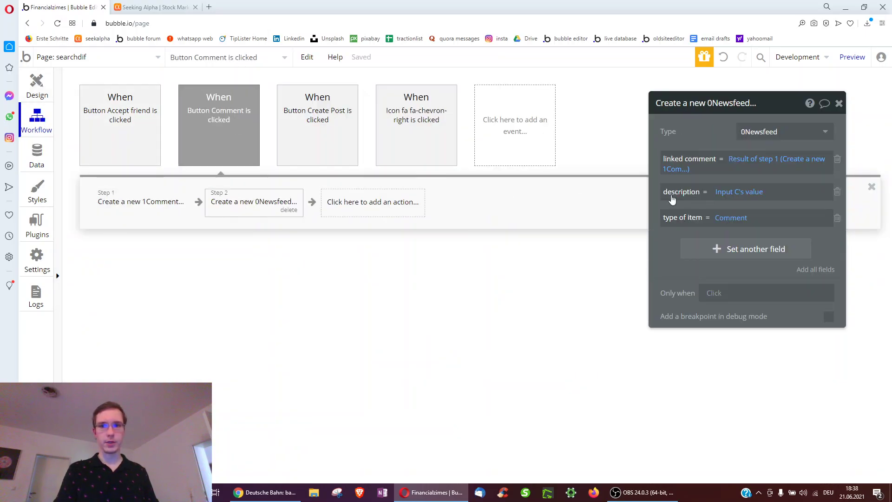
pyautogui.click(311, 132)
pyautogui.click(244, 211)
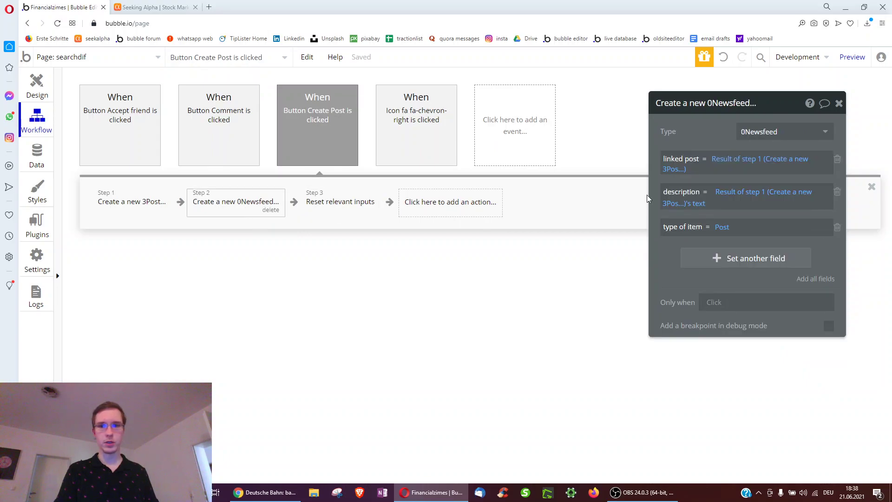
# Set the repeating group's conditional data source to a search for the type 0Newsfeed
pyautogui.click(37, 86)
pyautogui.click(738, 188)
pyautogui.click(743, 200)
pyautogui.click(560, 130)
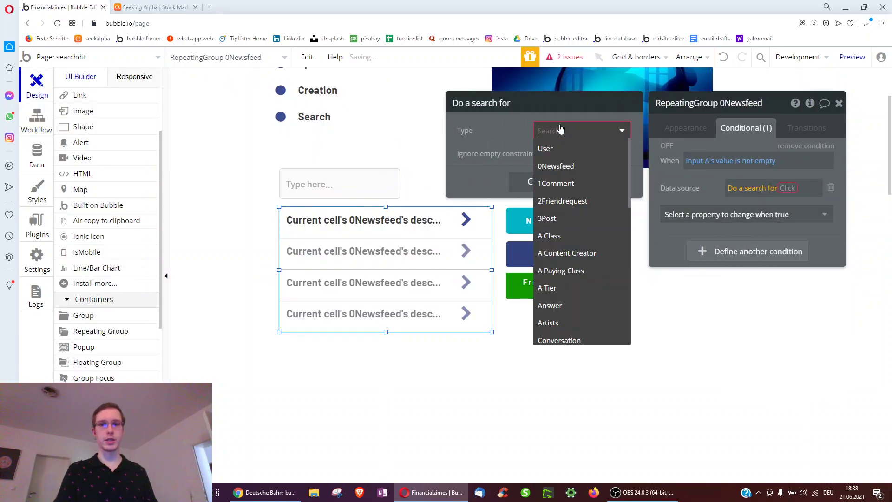
pyautogui.click(556, 171)
# Constrain the 0Newsfeed search to entries whose description contains keyword(s) from Input A's value
pyautogui.click(513, 170)
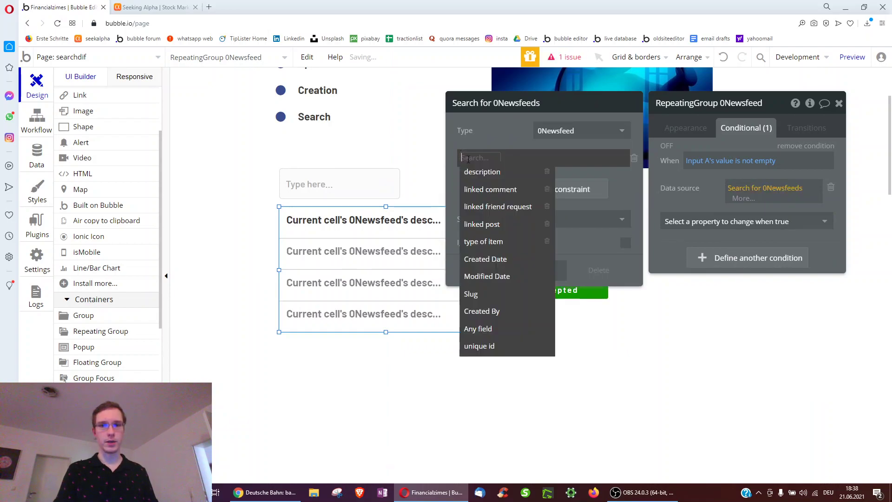
pyautogui.click(513, 172)
pyautogui.click(507, 158)
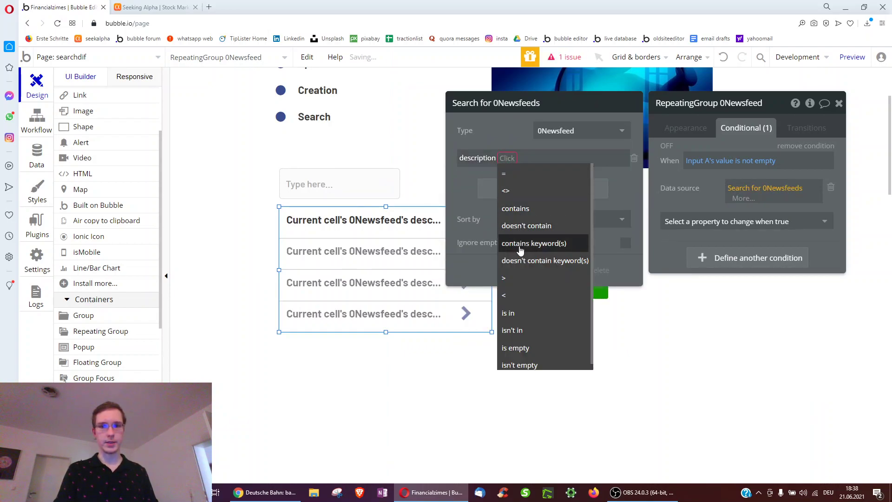
pyautogui.click(557, 243)
pyautogui.click(585, 158)
pyautogui.click(589, 298)
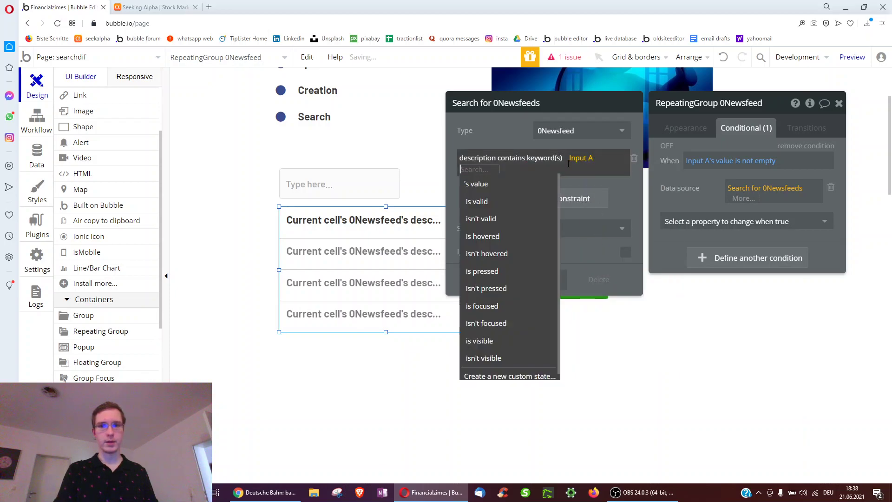
pyautogui.click(513, 183)
# Rename Input A to "Input search" and check the reference in the 0Newsfeed repeating group's condition
pyautogui.click(355, 193)
pyautogui.click(713, 107)
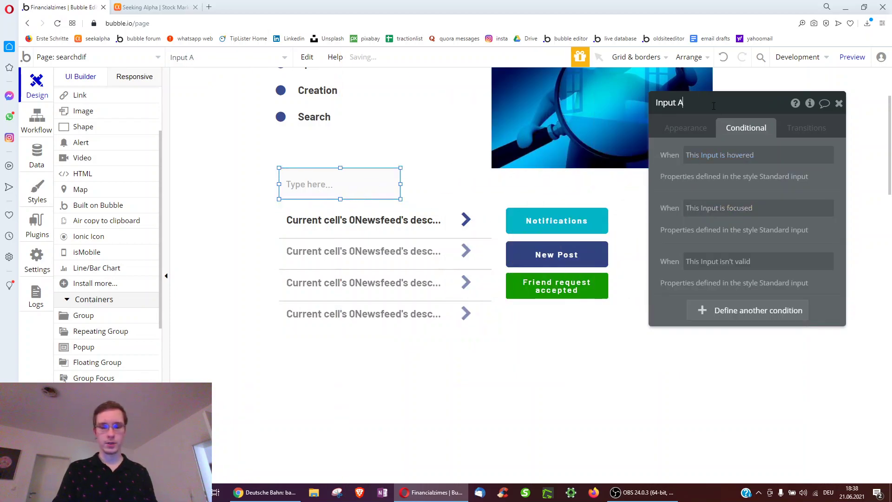
pyautogui.write('search')
pyautogui.click(339, 180)
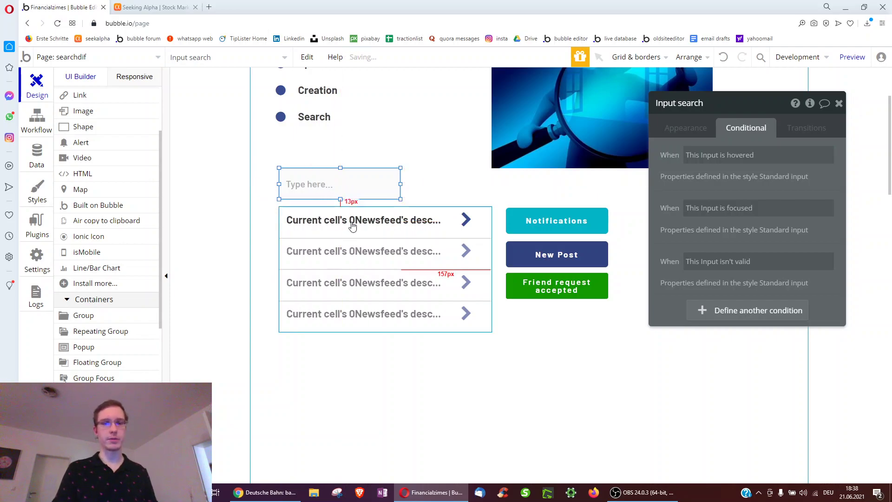
pyautogui.click(386, 240)
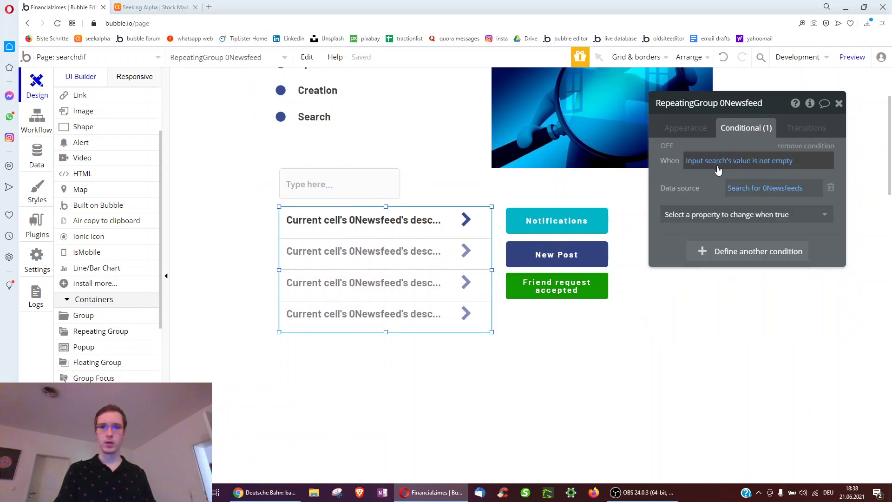
# Review how the Button Create Post workflow's 3Post and 0Newsfeed creation actions fill the text and description fields
pyautogui.click(34, 122)
pyautogui.click(710, 204)
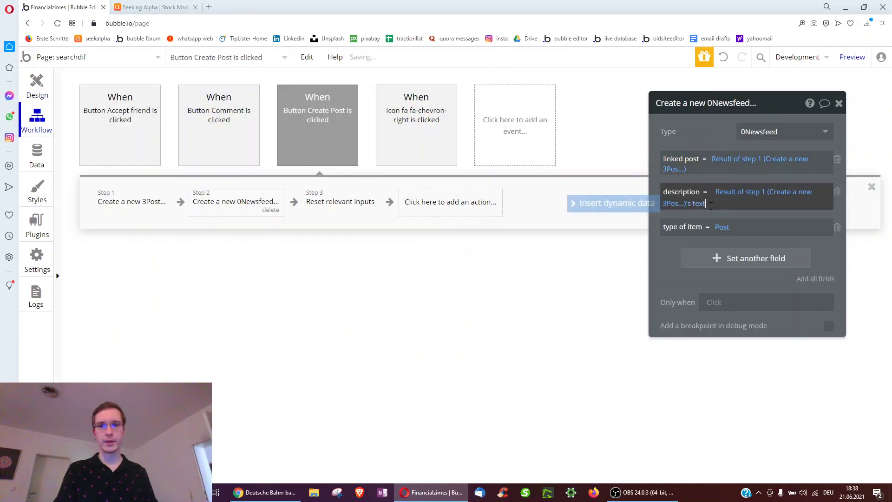
pyautogui.write(',')
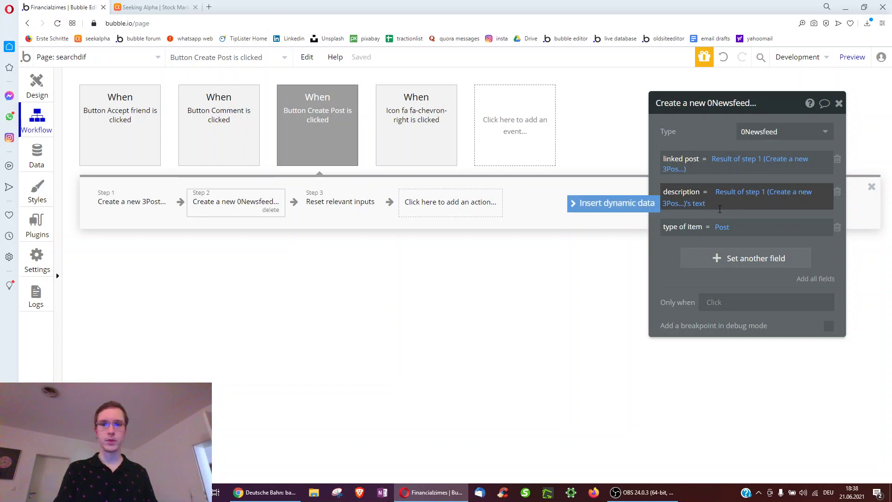
pyautogui.click(700, 114)
pyautogui.click(135, 205)
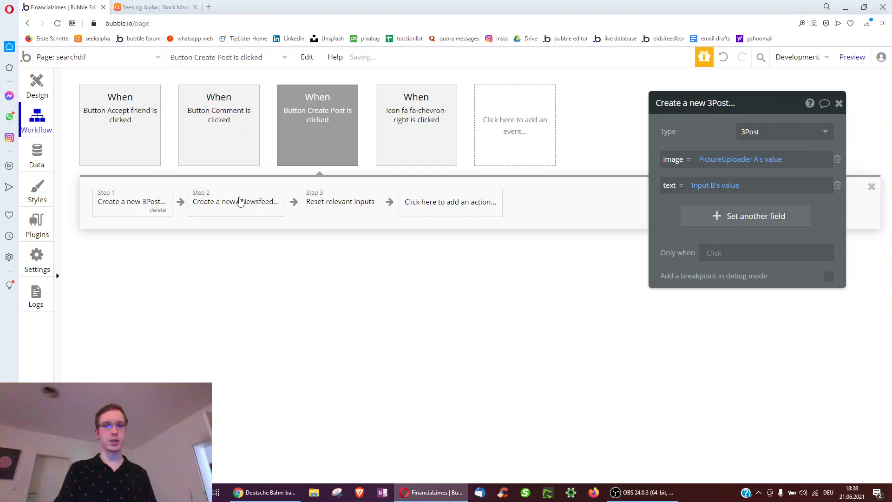
pyautogui.click(200, 202)
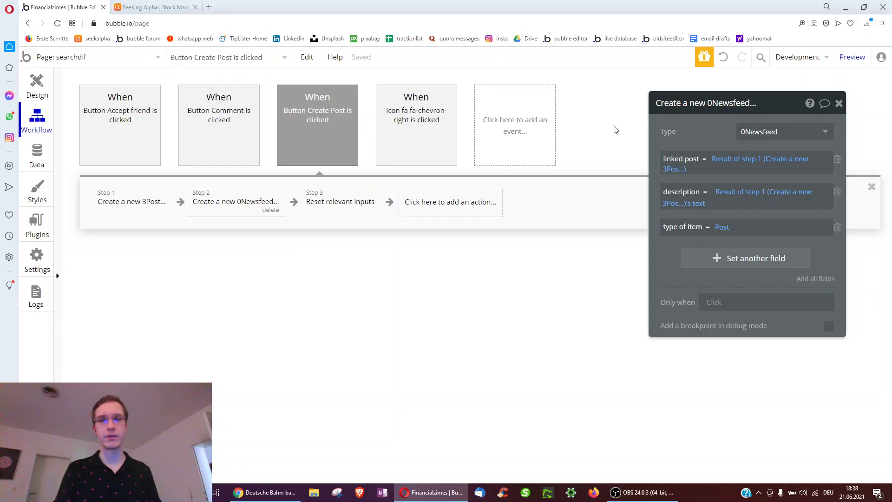
# Add a condition to the repeating group's chevron icon for when Current cell's 0Newsfeed's type of item is Comment
pyautogui.click(44, 87)
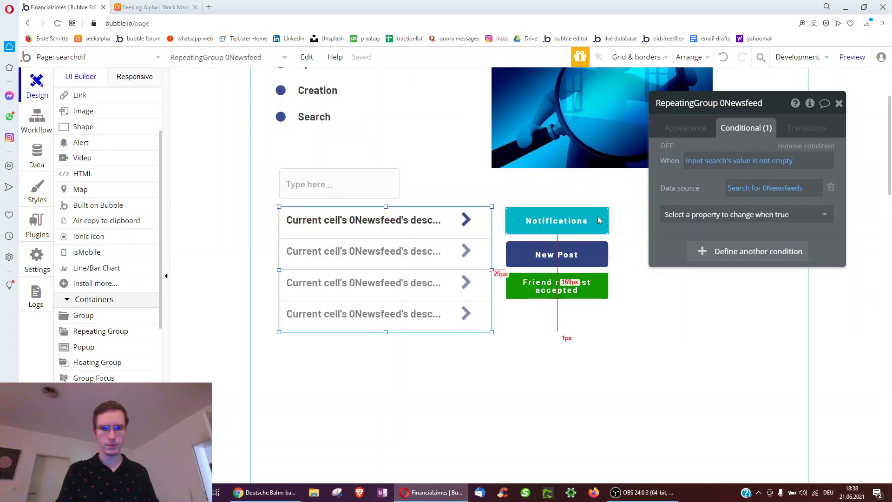
pyautogui.click(390, 218)
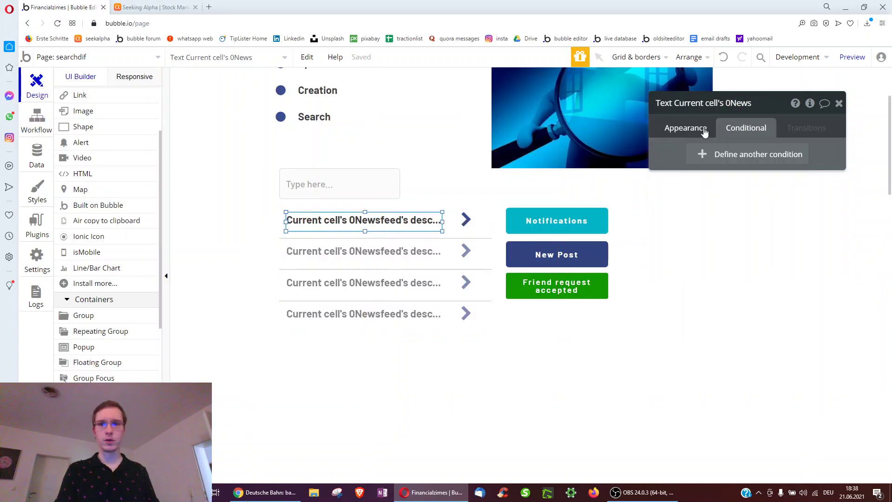
pyautogui.click(466, 219)
pyautogui.click(706, 154)
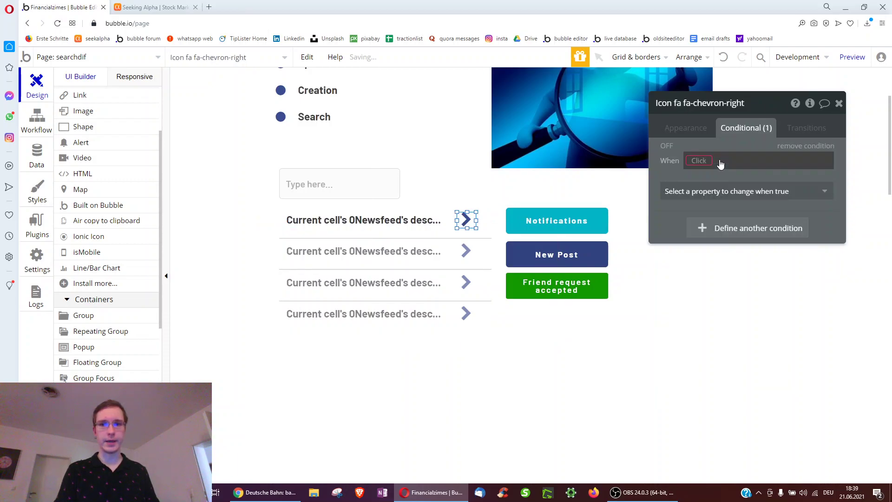
pyautogui.click(688, 162)
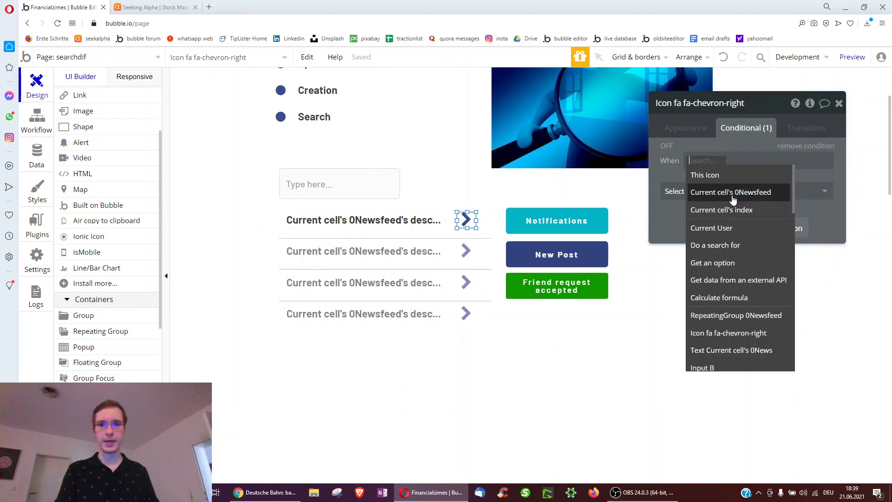
pyautogui.click(730, 192)
pyautogui.click(809, 245)
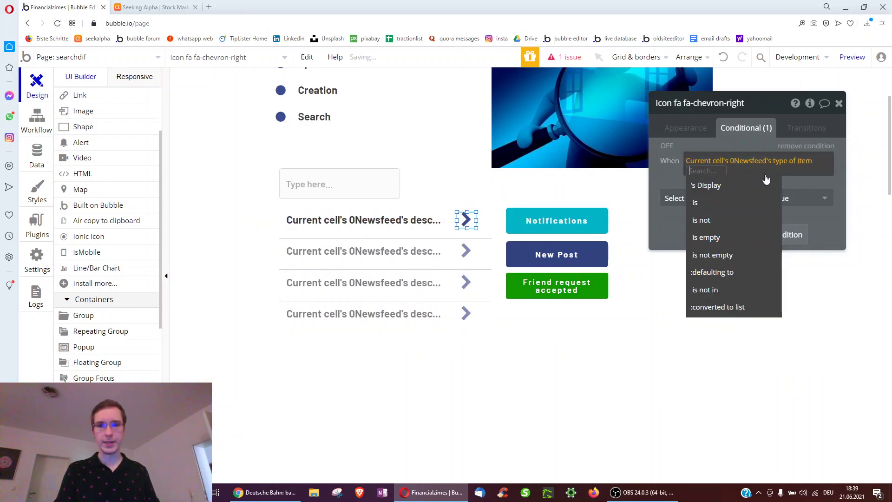
pyautogui.click(718, 200)
pyautogui.click(738, 187)
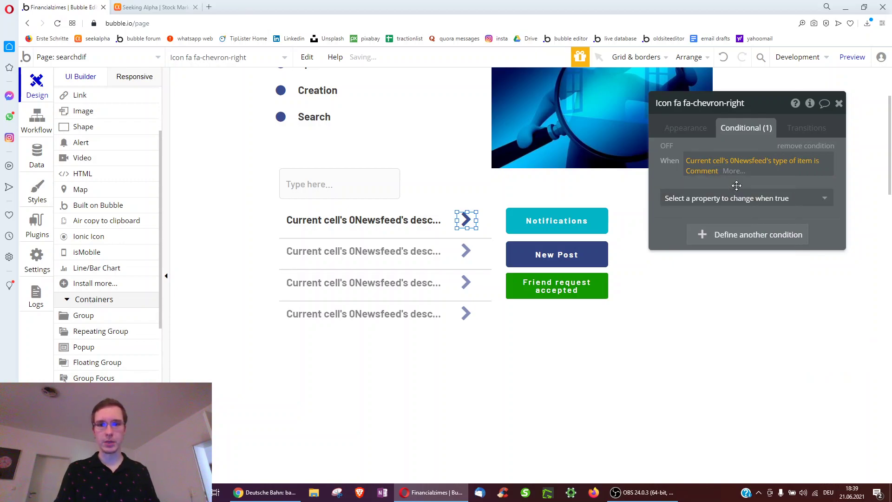
# Make the Comment condition change the icon to the outlined comment bubble
pyautogui.click(705, 199)
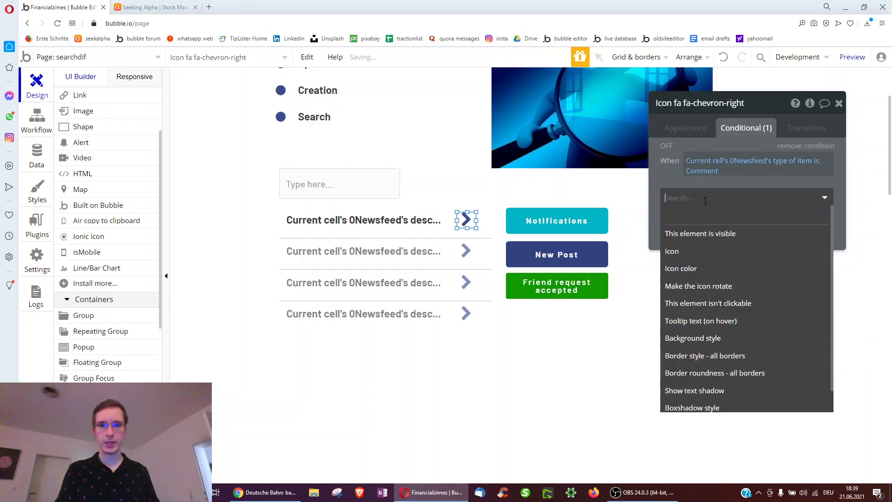
pyautogui.click(679, 253)
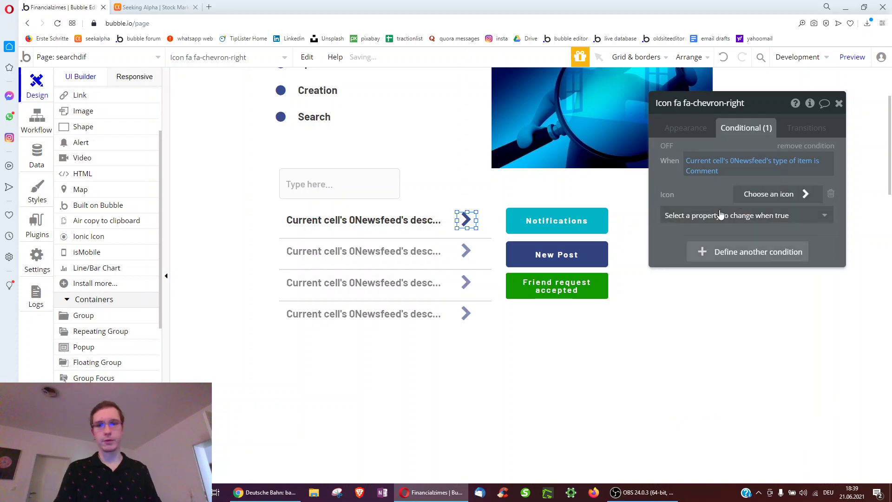
pyautogui.click(773, 195)
pyautogui.write('comment')
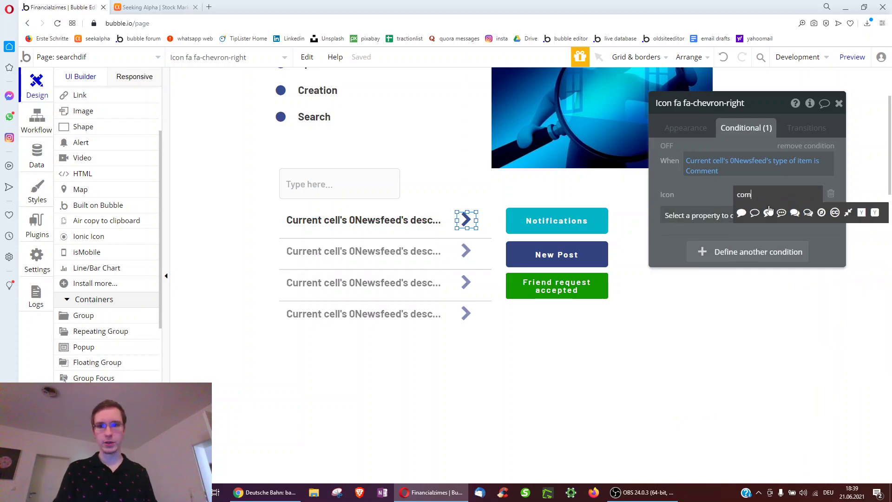
pyautogui.click(760, 215)
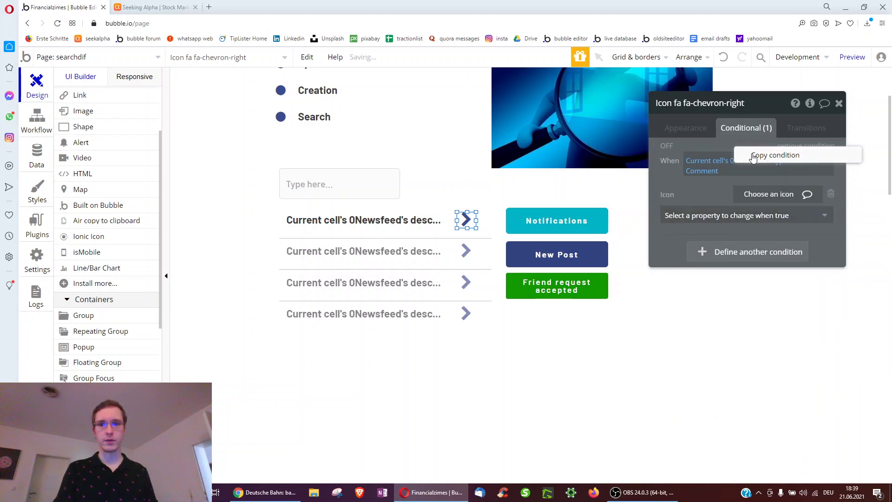
# Duplicate the Comment condition, set the copy's type of item to Friend request, and give it the user-plus icon
pyautogui.click(743, 251)
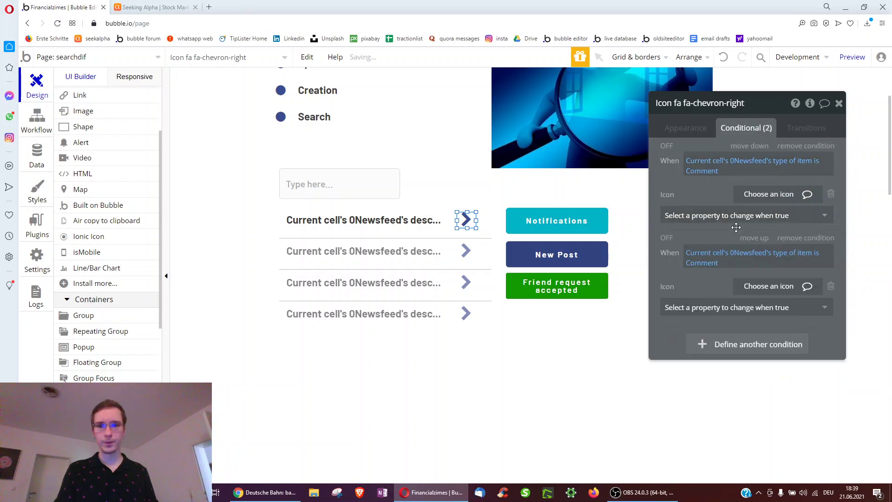
pyautogui.click(702, 263)
pyautogui.click(695, 294)
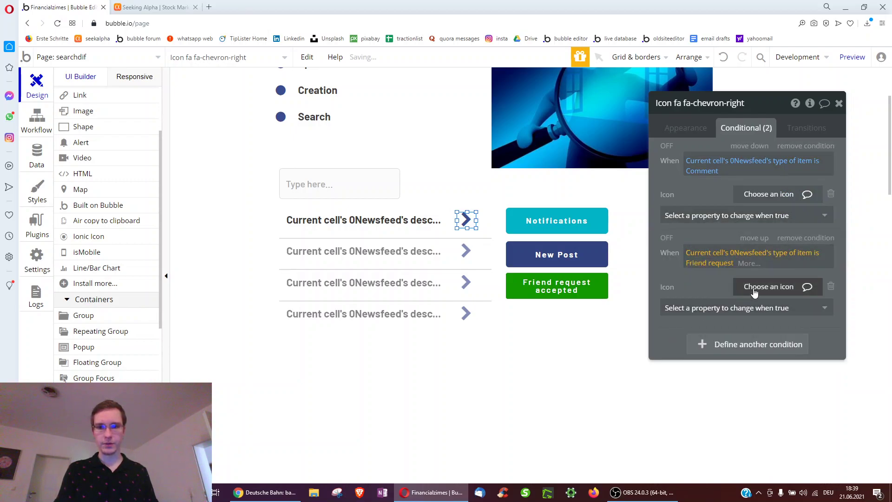
pyautogui.click(756, 287)
pyautogui.write('pers')
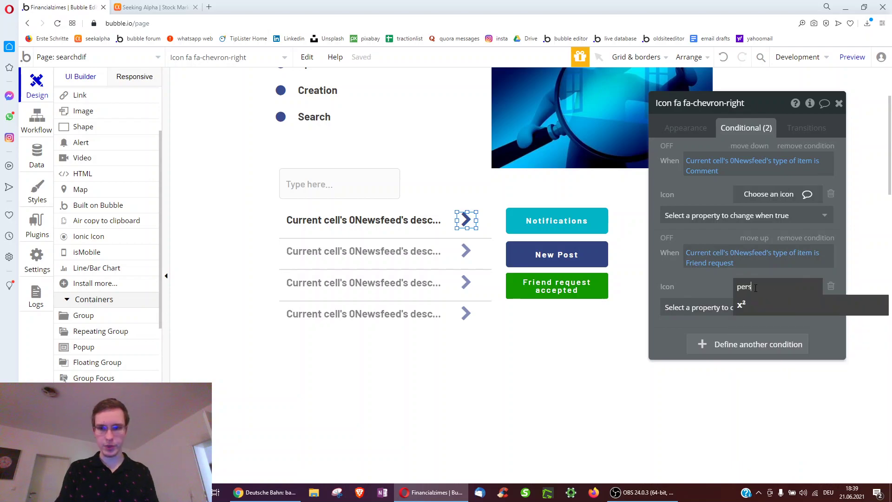
pyautogui.press('BackSpace')
pyautogui.press('BackSpace')
pyautogui.press('BackSpace')
pyautogui.write('user')
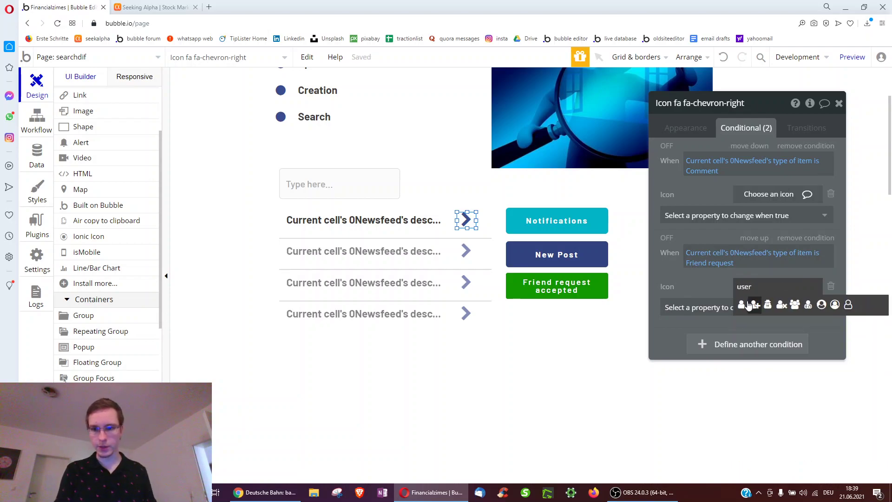
pyautogui.click(754, 304)
# Add an icon color change to the Friend request condition and set it to turquoise #32D6CB
pyautogui.click(717, 314)
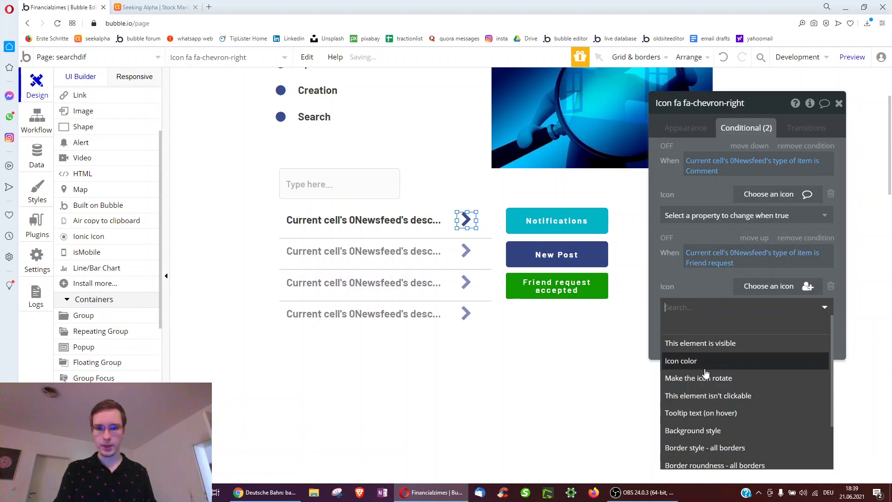
pyautogui.click(679, 362)
pyautogui.click(771, 304)
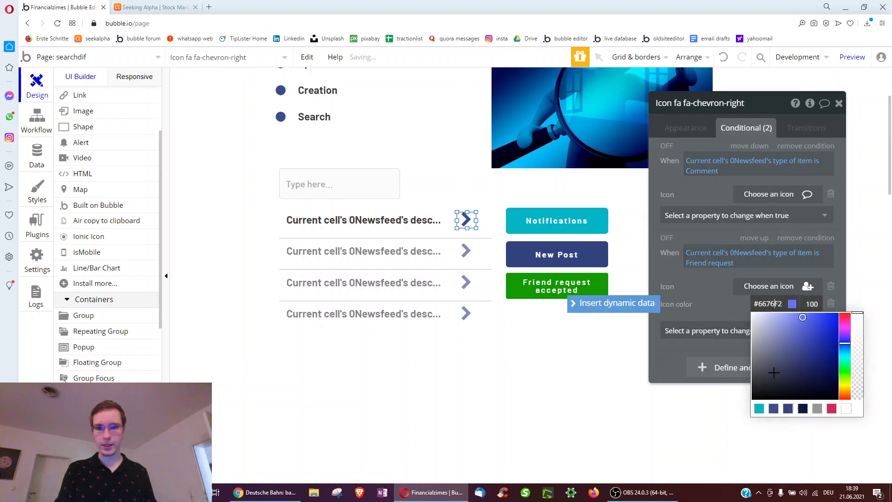
pyautogui.click(774, 409)
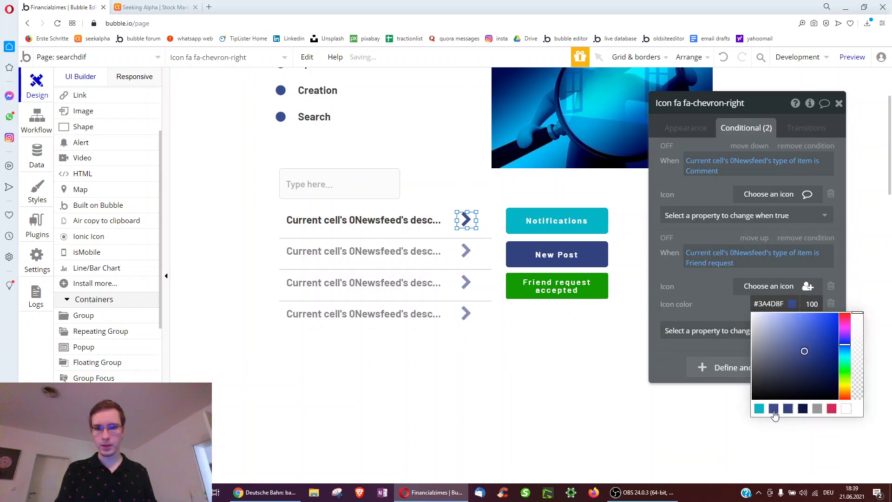
pyautogui.click(844, 356)
pyautogui.click(819, 326)
# Duplicate the Friend request condition and set the copy's type of item to Post
pyautogui.rightClick(694, 293)
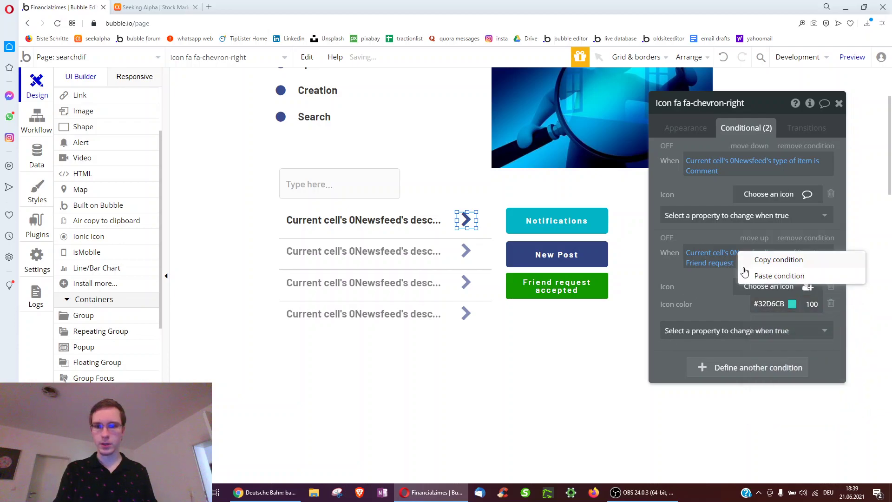
pyautogui.rightClick(689, 360)
pyautogui.click(746, 341)
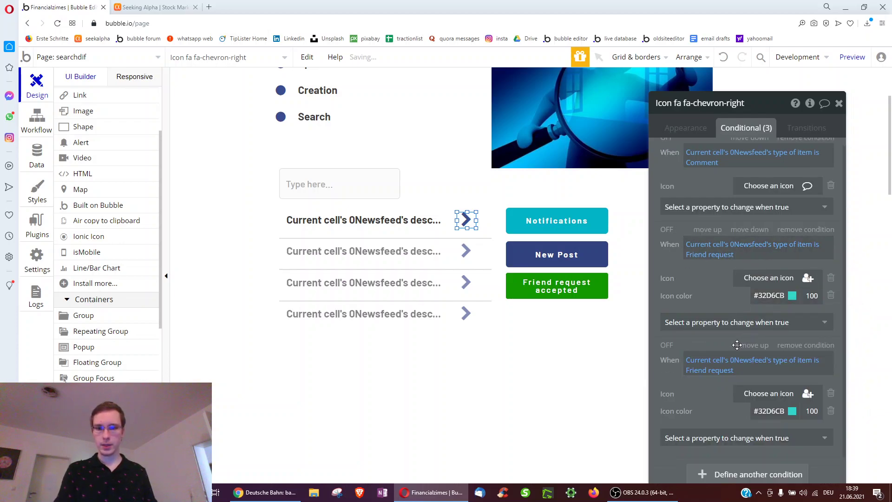
pyautogui.click(709, 370)
pyautogui.click(719, 420)
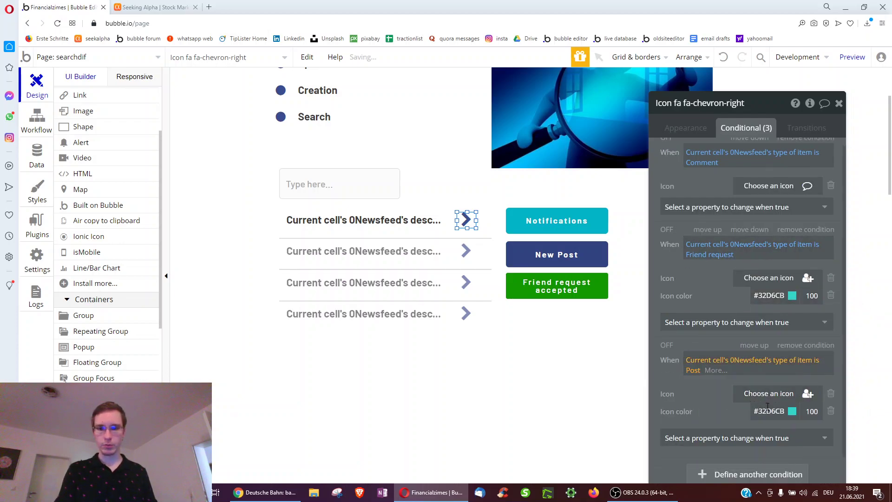
# Give the Post condition the text document icon and set its icon color to magenta #D632C0
pyautogui.click(780, 393)
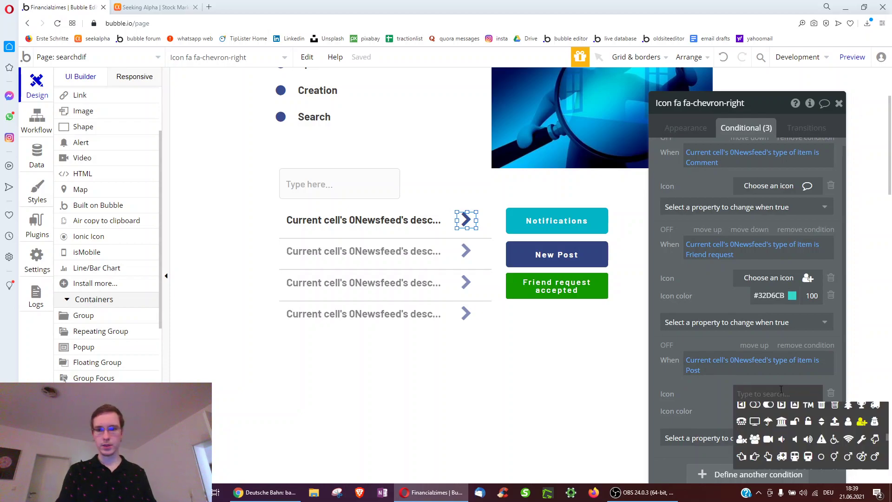
pyautogui.write('te')
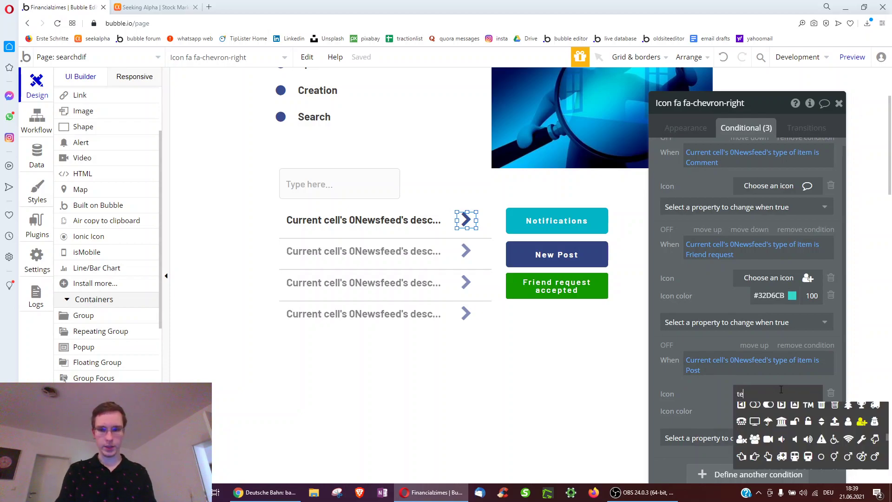
pyautogui.write('xt')
pyautogui.click(754, 412)
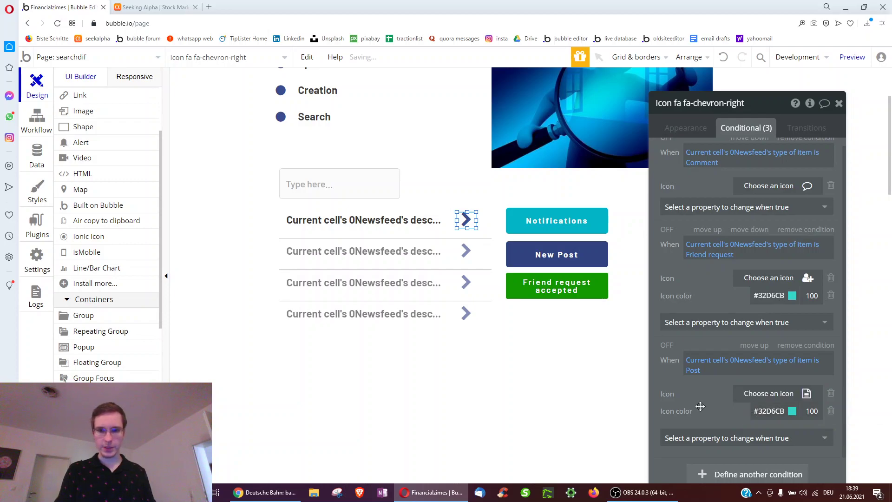
pyautogui.click(756, 326)
pyautogui.click(828, 348)
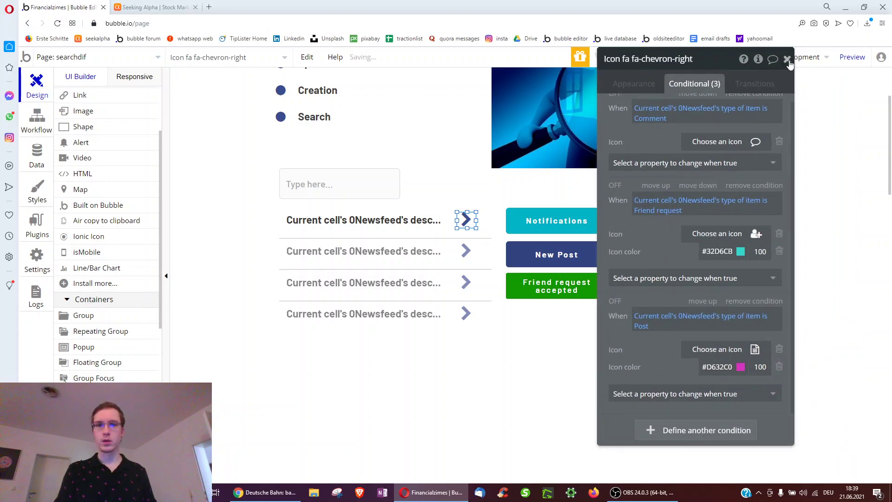
pyautogui.click(788, 60)
# Place a text element near the upper edge of Group 1Comment below the newsfeed list
pyautogui.scroll(-3, 448, 418)
pyautogui.click(344, 278)
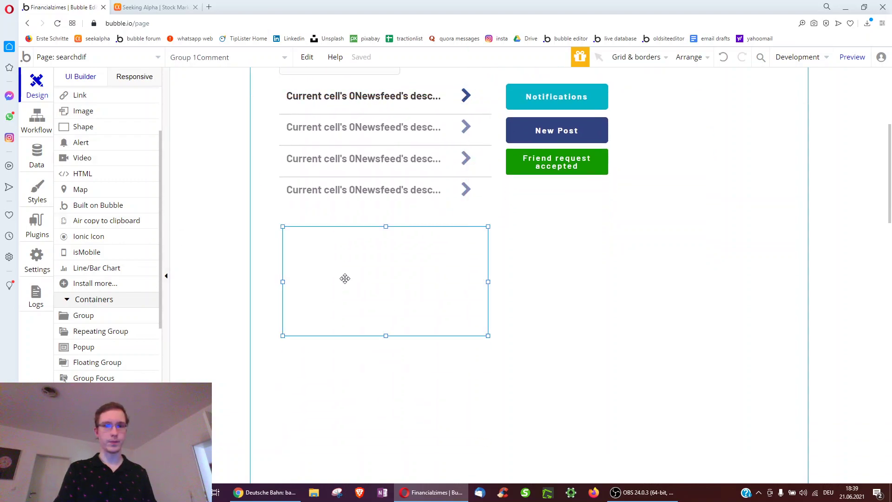
pyautogui.doubleClick(511, 312)
pyautogui.scroll(-1, 418, 279)
pyautogui.click(381, 251)
pyautogui.scroll(2, 355, 303)
pyautogui.scroll(2, 75, 213)
pyautogui.click(84, 142)
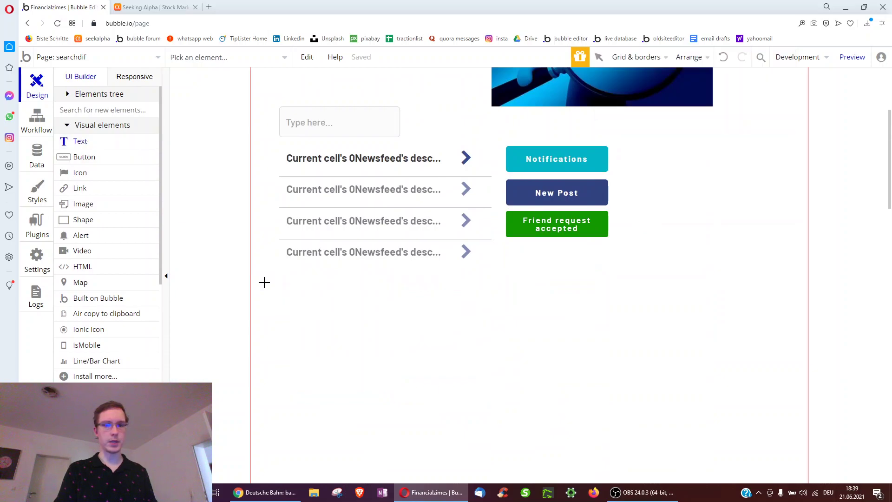
pyautogui.moveTo(292, 297); pyautogui.dragTo(380, 321)
pyautogui.doubleClick(354, 303)
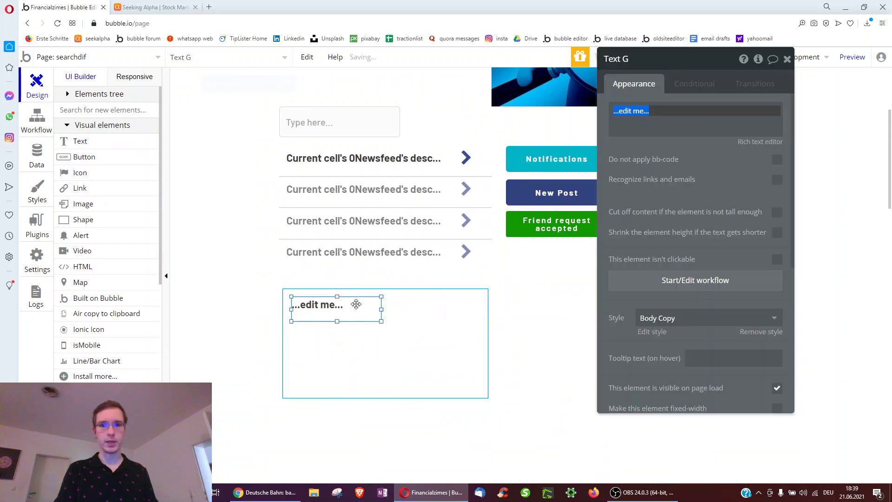
# Set the new text element to Parent group's 1Comment's text and widen it to about 252 px
pyautogui.click(808, 135)
pyautogui.click(352, 301)
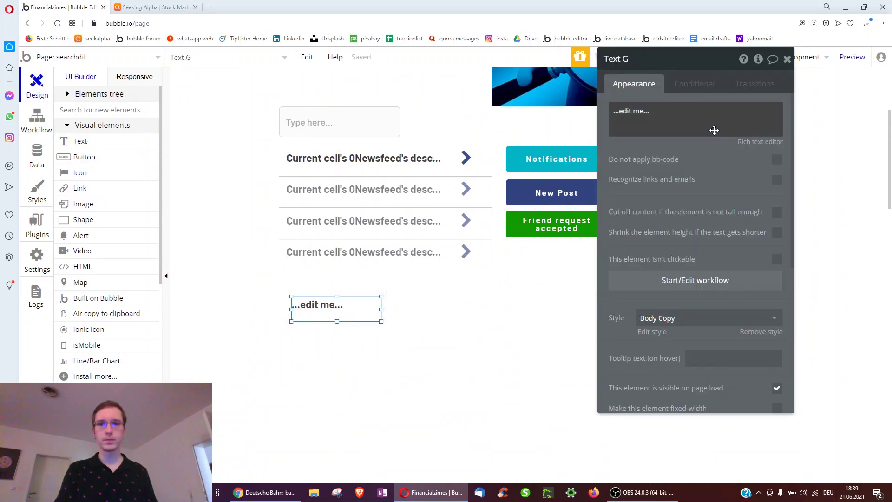
pyautogui.click(798, 109)
pyautogui.click(694, 143)
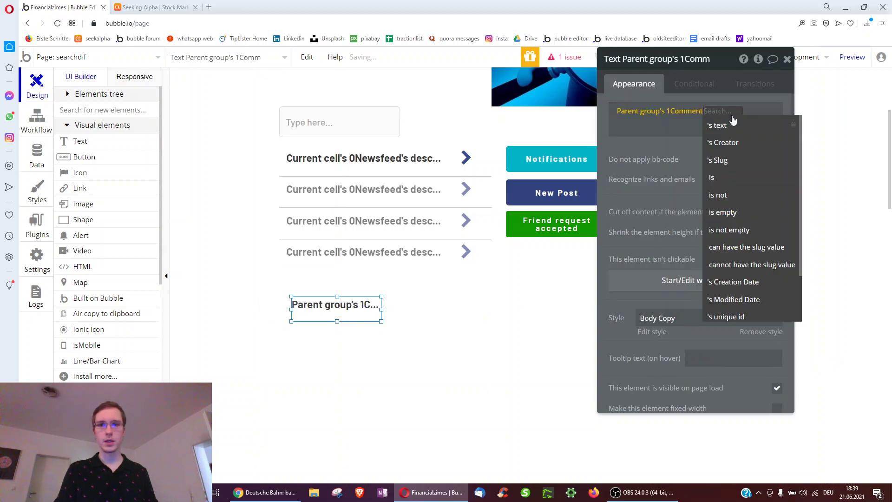
pyautogui.click(733, 126)
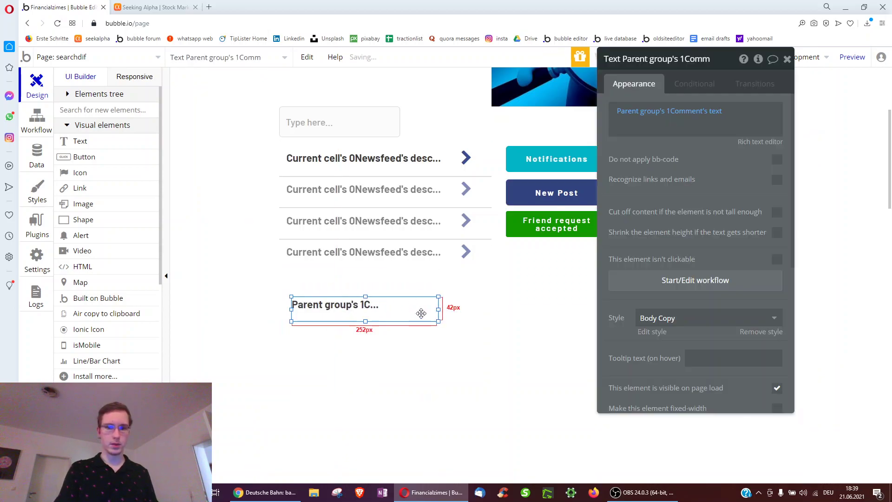
# Copy the comment text element into the neighbouring 3Post group and make it display Parent group's 3Post's text
pyautogui.moveTo(347, 305); pyautogui.dragTo(577, 313)
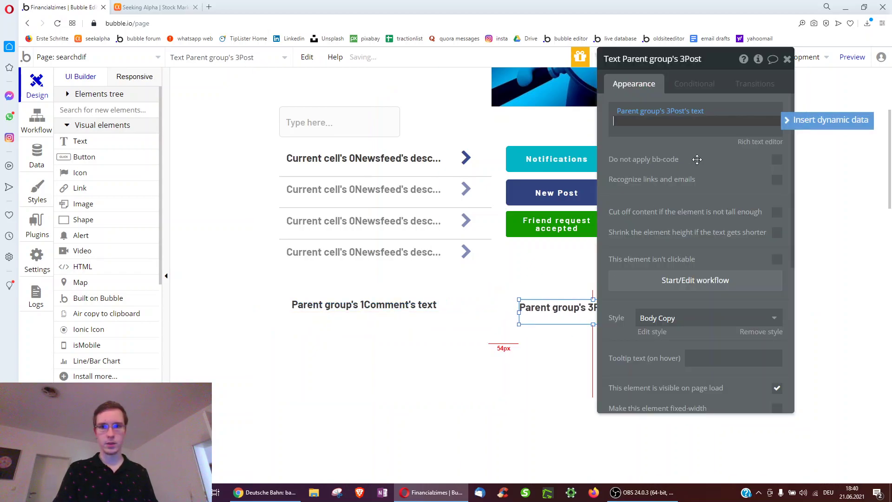
# Copy the comment text element into the 2Friendrequest group so it displays Parent group's 2Friendrequest's text
pyautogui.hotkey('ctrl', 'v')
pyautogui.scroll(-1, 467, 326)
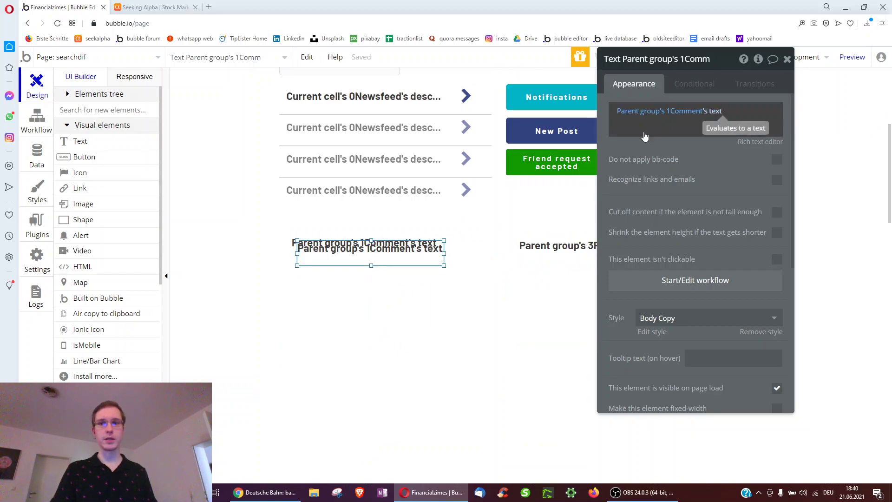
pyautogui.scroll(-1, 400, 221)
pyautogui.moveTo(400, 195); pyautogui.dragTo(433, 332)
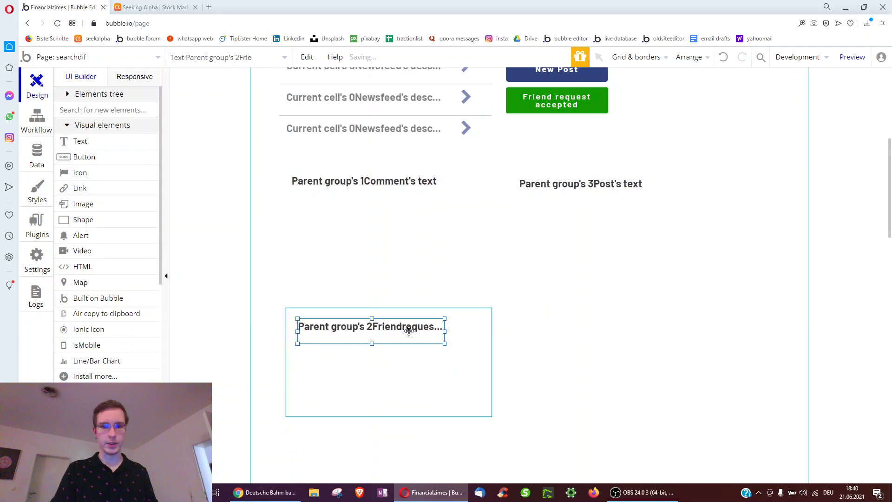
pyautogui.click(734, 111)
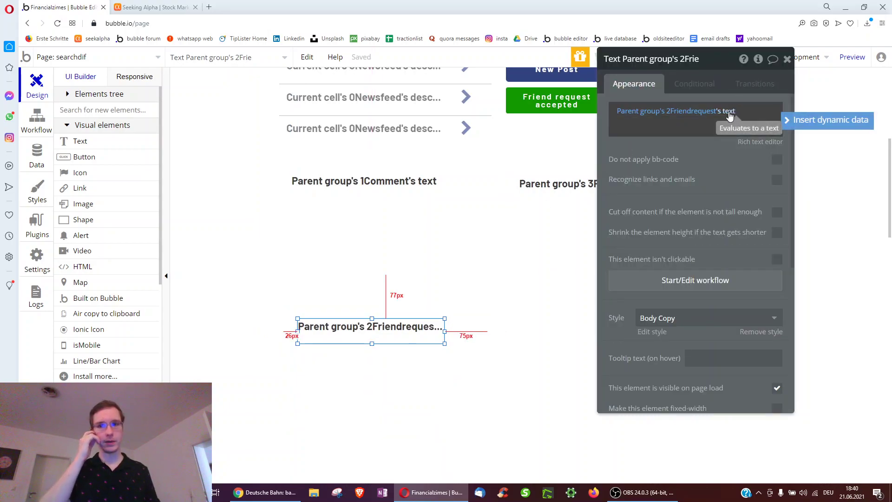
# Review the fields defined for the 1Comment, 2Friendrequest and 3Post data types
pyautogui.click(37, 158)
pyautogui.click(113, 186)
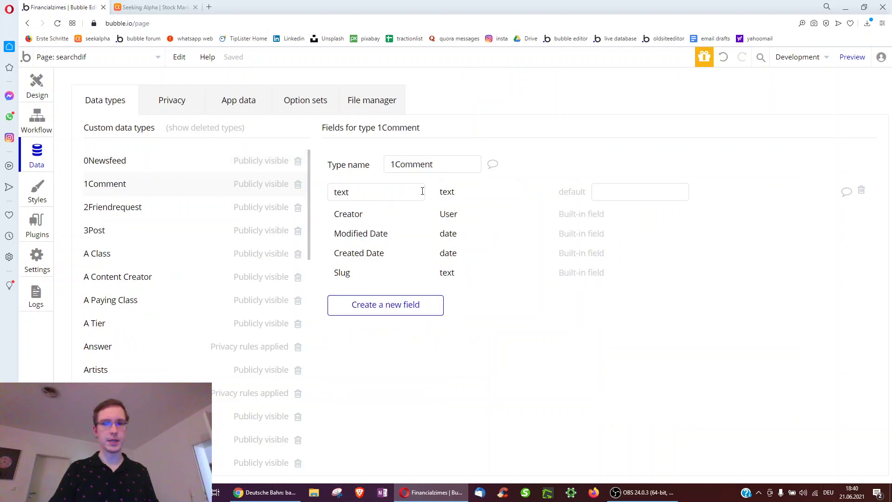
pyautogui.click(359, 196)
pyautogui.click(226, 214)
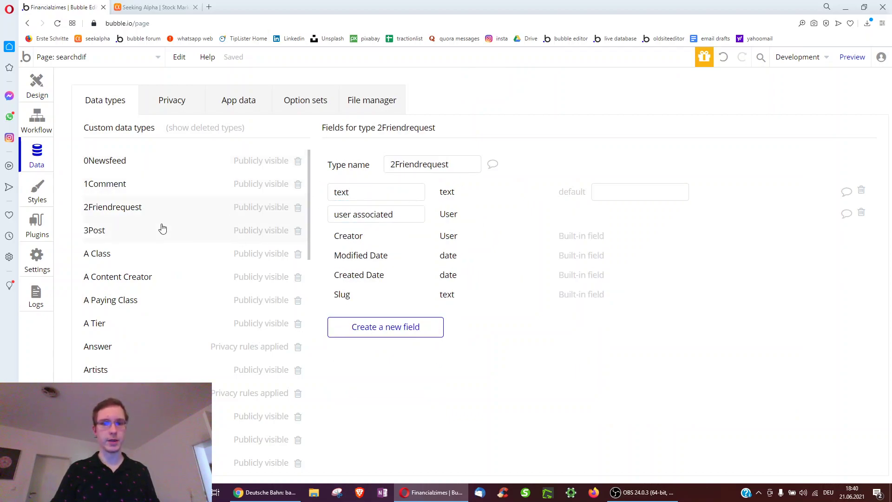
pyautogui.click(138, 239)
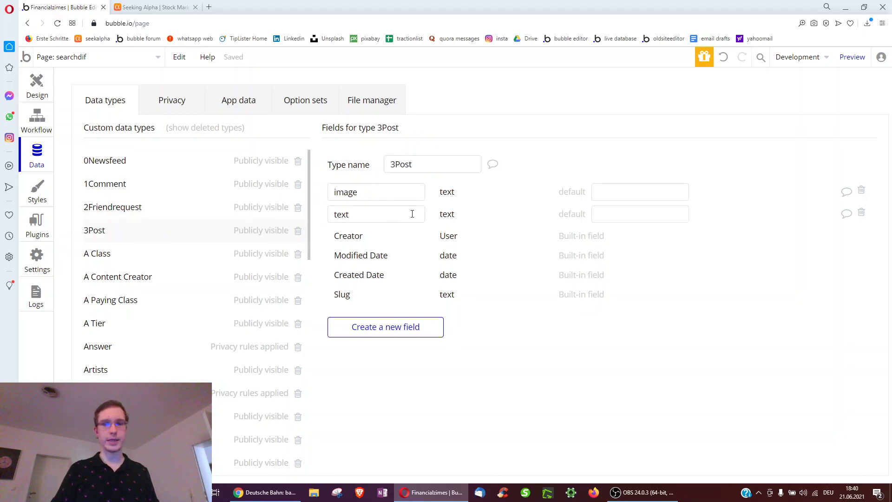
# Return to the page design, preview the searchdif page and close the Seeking Alpha page
pyautogui.click(37, 87)
pyautogui.scroll(3, 467, 170)
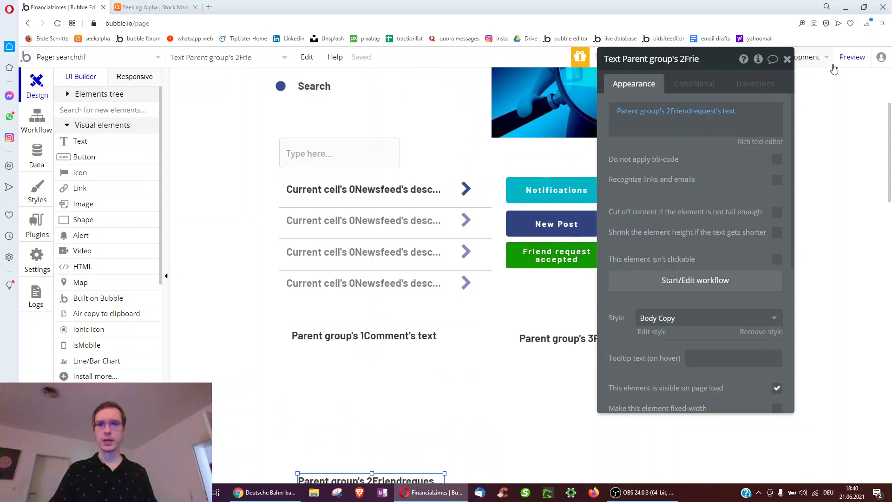
pyautogui.click(856, 63)
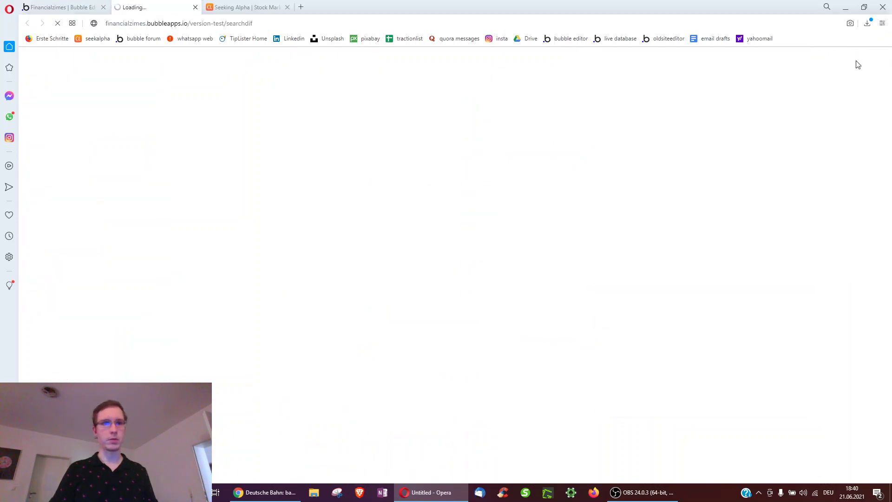
pyautogui.click(287, 7)
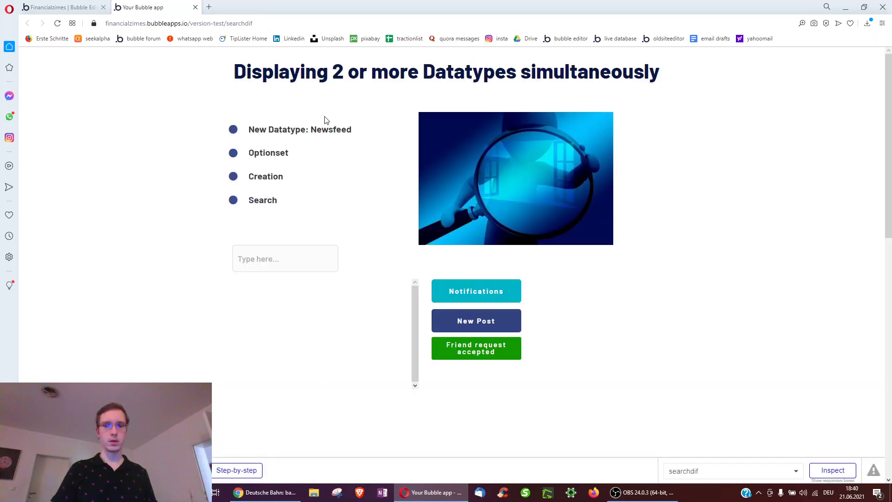
# Accept a friend on the preview page and check the newsfeed for the new entry
pyautogui.scroll(-1, 209, 213)
pyautogui.click(261, 204)
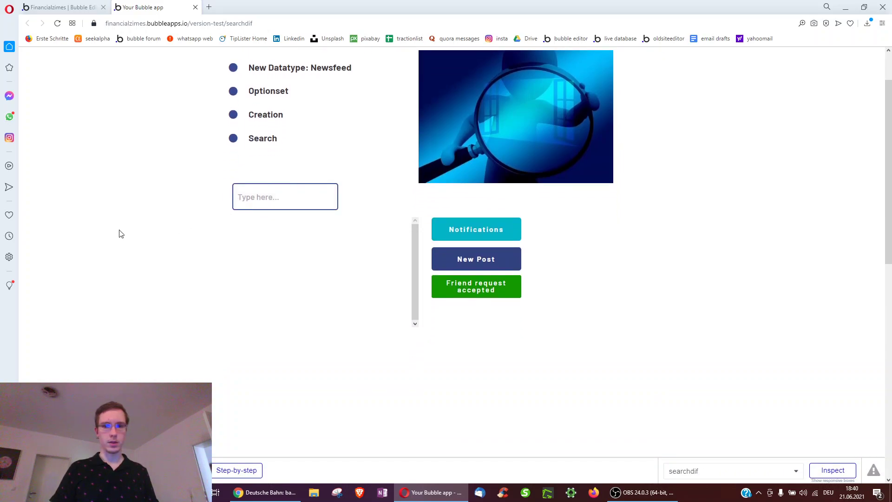
pyautogui.scroll(-10, 119, 234)
pyautogui.scroll(1, 118, 295)
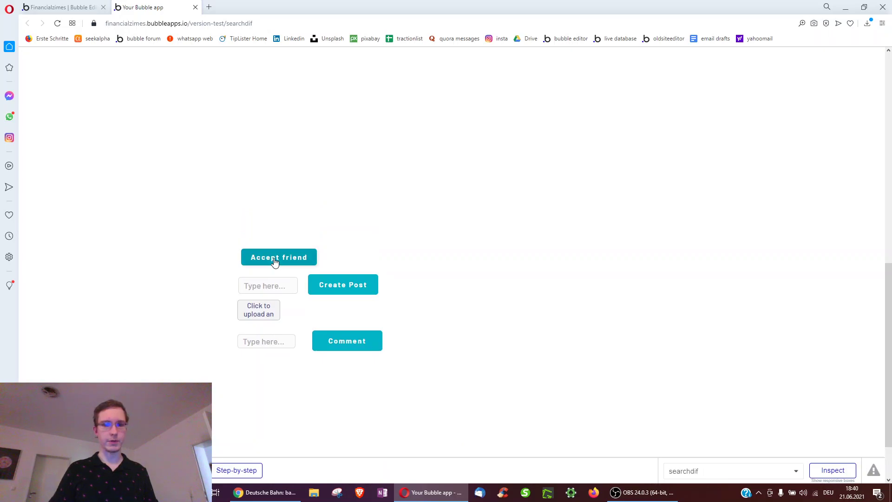
pyautogui.scroll(10, 278, 259)
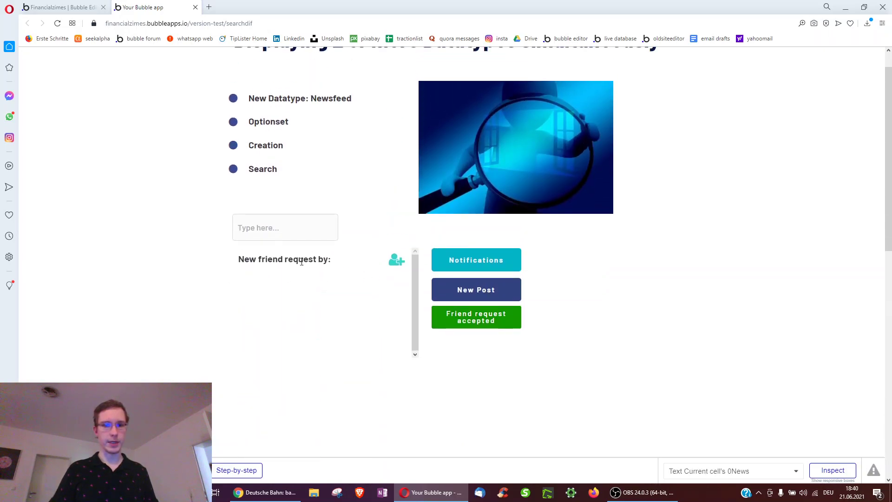
# Create a test post reading "The world is lovely" on the preview page
pyautogui.scroll(-6, 291, 258)
pyautogui.scroll(3, 309, 159)
pyautogui.scroll(-3, 288, 113)
pyautogui.scroll(-3, 260, 230)
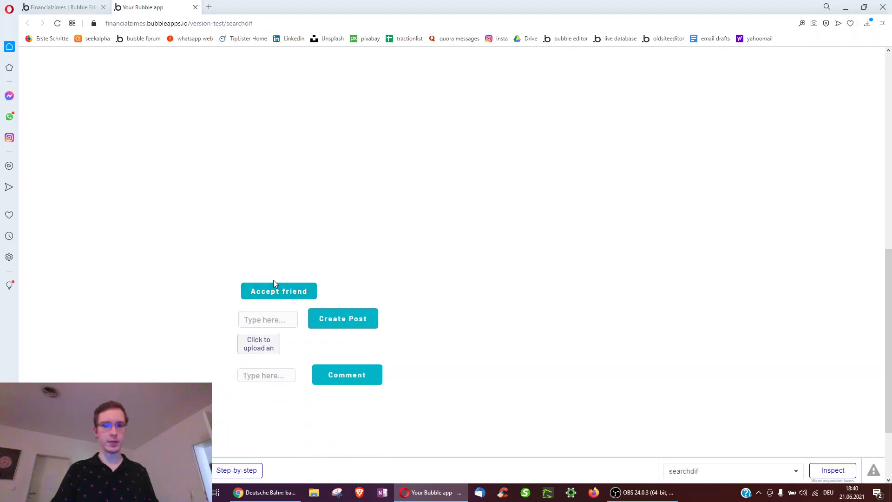
pyautogui.click(271, 313)
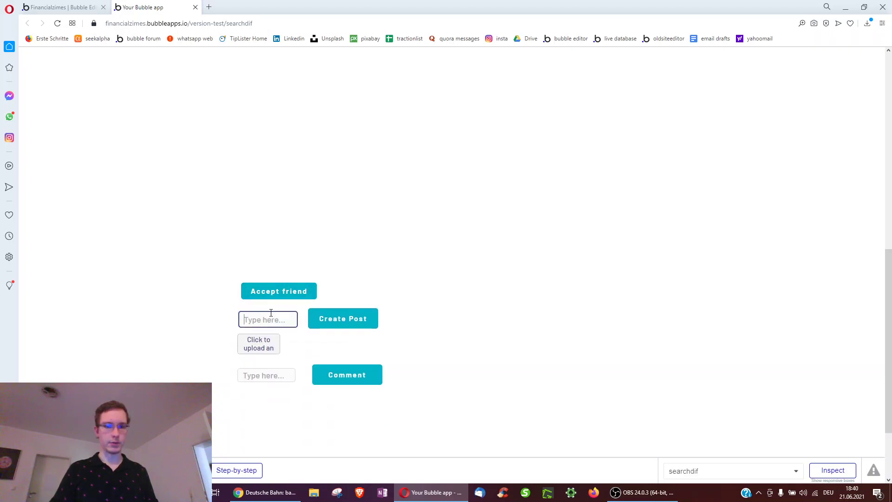
pyautogui.write('The')
pyautogui.write(' world is lovely')
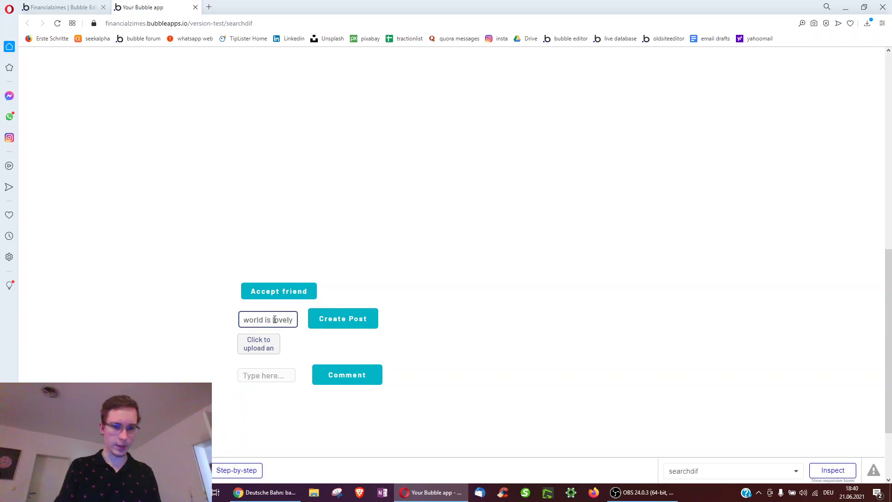
pyautogui.click(332, 318)
# Create two more test posts reading "Politicians are crazy" and "Football is boring"
pyautogui.click(242, 318)
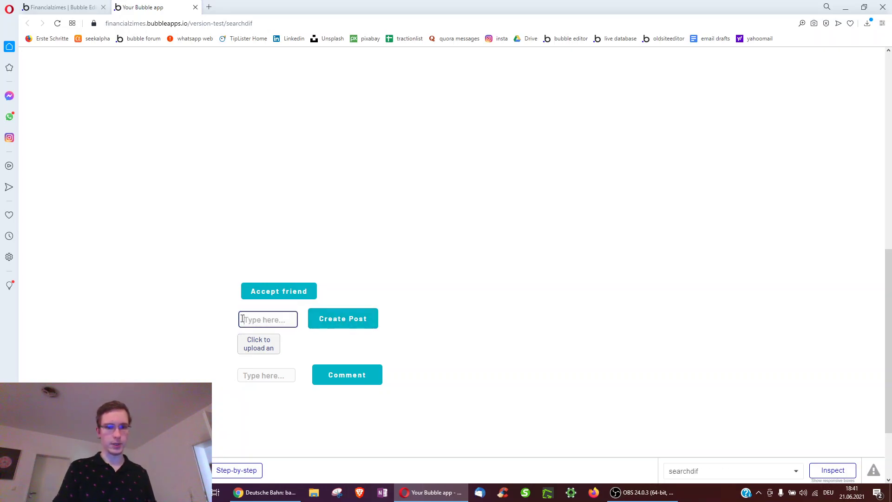
pyautogui.write('Politicians are crazy')
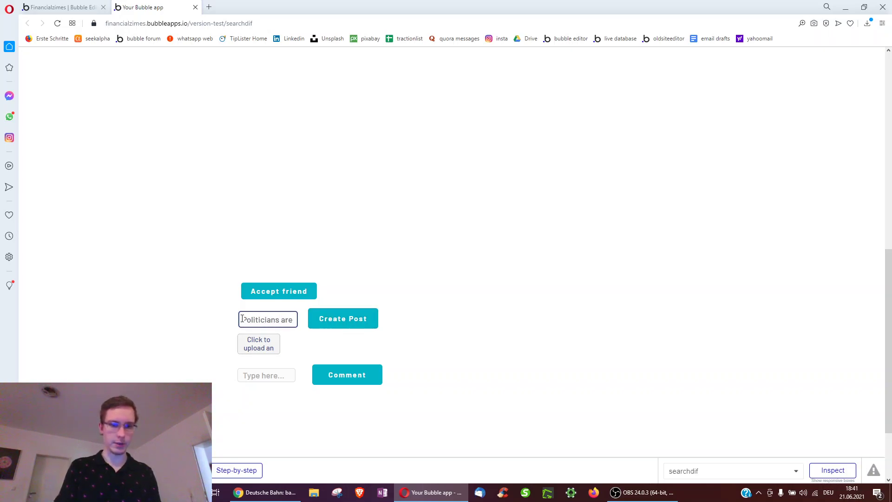
pyautogui.click(347, 327)
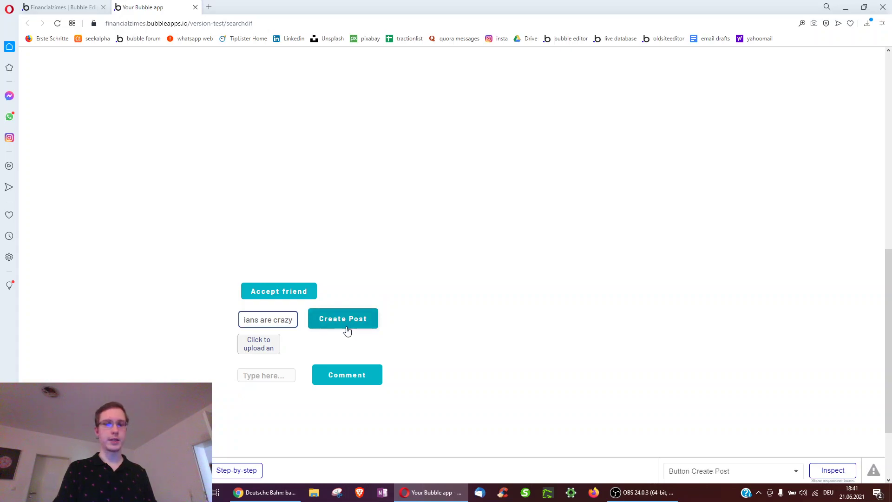
pyautogui.click(264, 319)
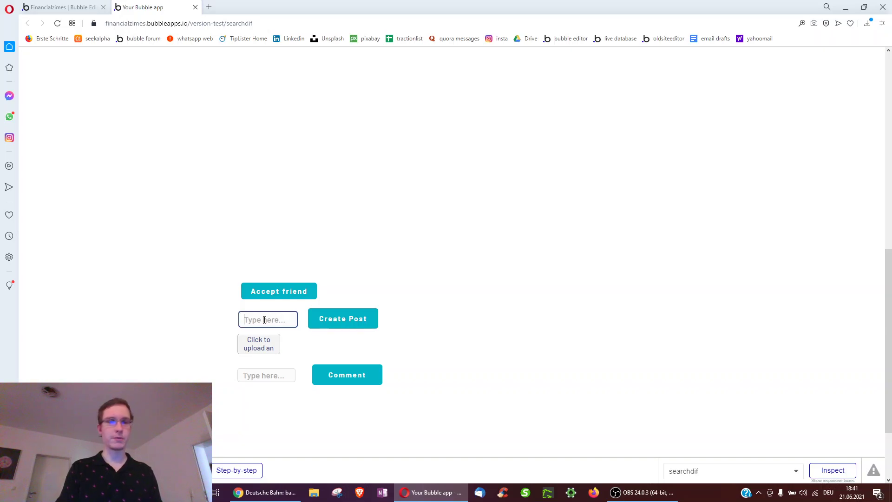
pyautogui.write('Football is boring')
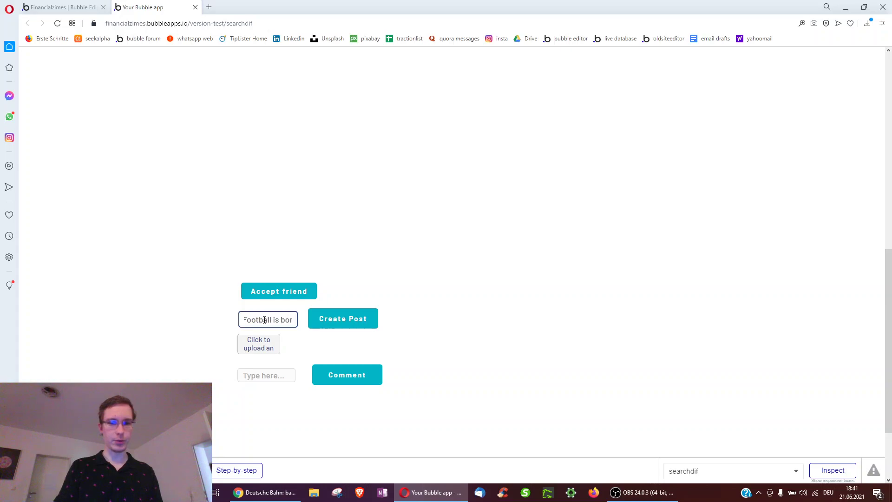
pyautogui.click(328, 324)
# Add the comment "Football is not boring" and accept another friend
pyautogui.click(246, 377)
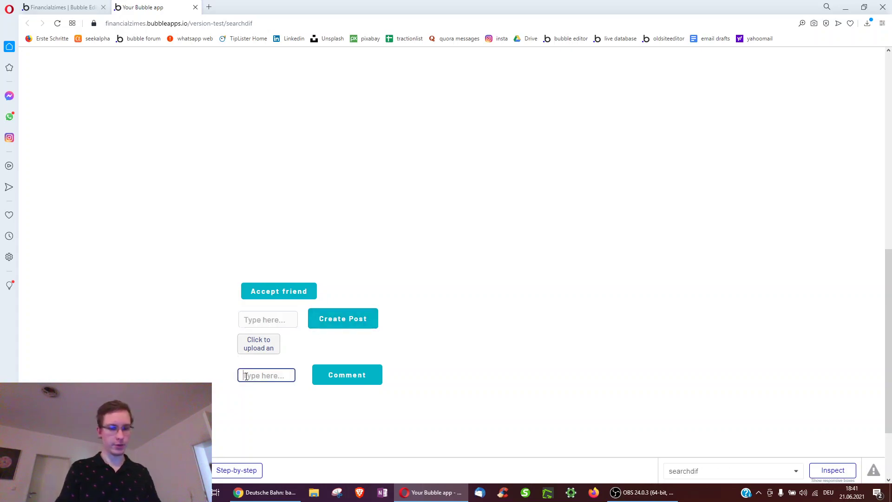
pyautogui.write('Football is not boring')
pyautogui.click(336, 378)
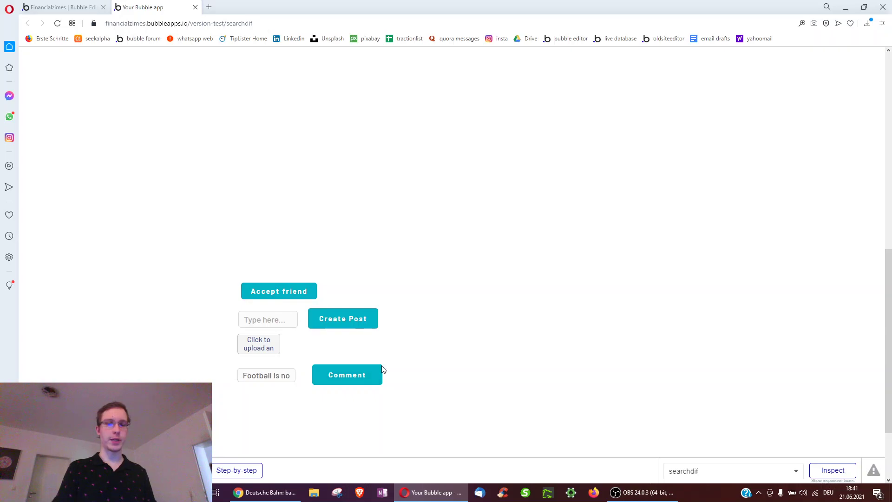
pyautogui.click(369, 317)
pyautogui.click(279, 295)
# Review the newsfeed entries and their icons, then look at the newsfeed and detail groups in the editor
pyautogui.scroll(10, 384, 298)
pyautogui.scroll(-3, 360, 207)
pyautogui.scroll(-2, 364, 135)
pyautogui.scroll(3, 326, 115)
pyautogui.scroll(3, 219, 121)
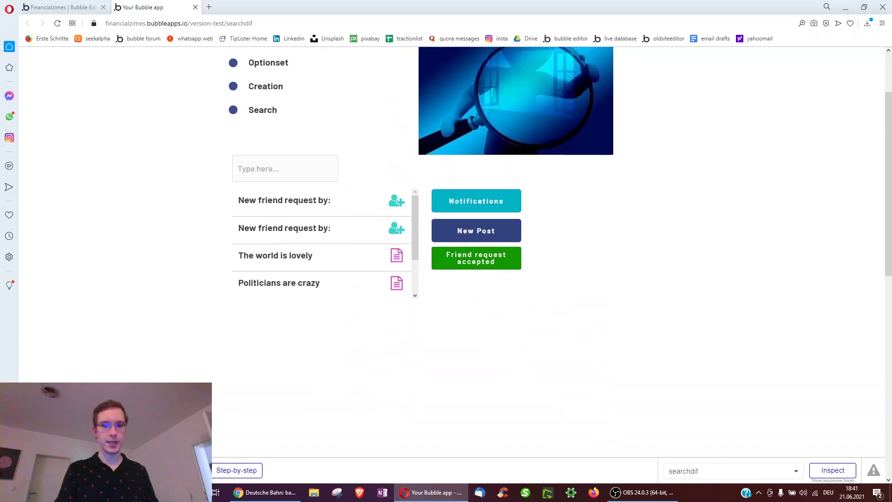
pyautogui.scroll(-1, 364, 137)
pyautogui.click(82, 6)
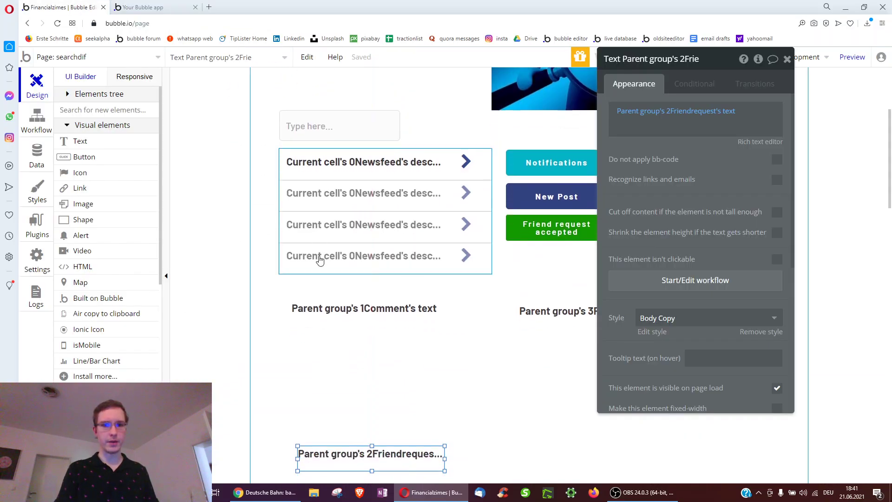
pyautogui.scroll(-2, 318, 258)
pyautogui.click(350, 232)
# Back in the preview, show the details of the "The world is lovely" post and the "Football is not boring" comment from the newsfeed
pyautogui.click(141, 7)
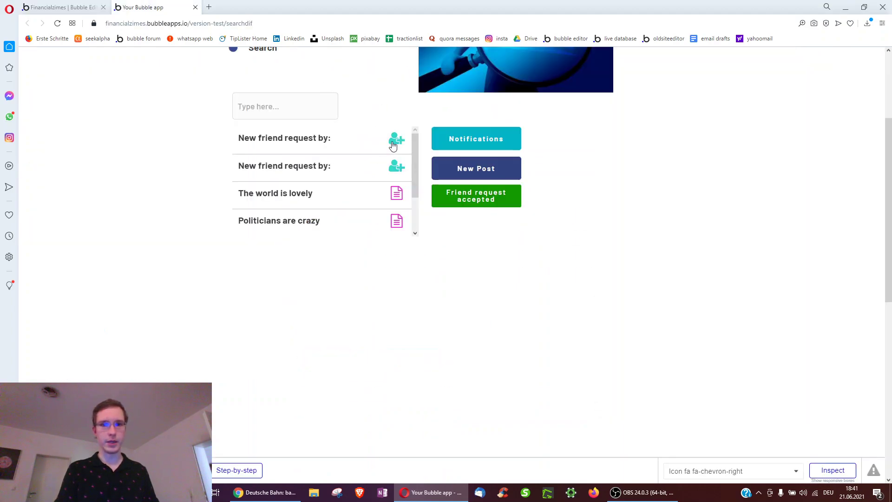
pyautogui.scroll(-4, 473, 297)
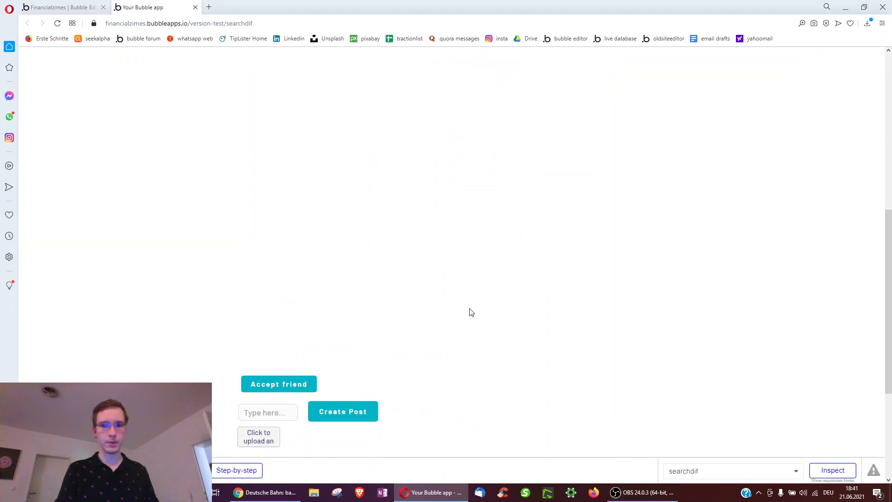
pyautogui.scroll(4, 329, 328)
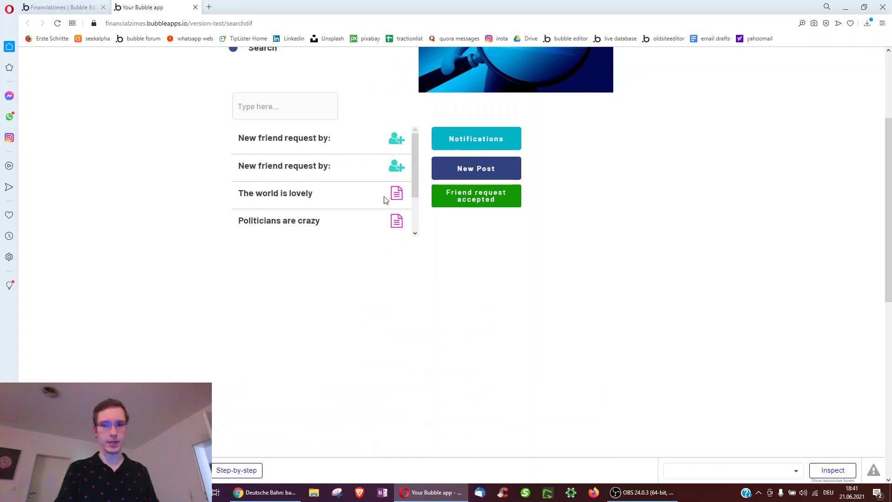
pyautogui.click(396, 193)
pyautogui.scroll(-1, 506, 256)
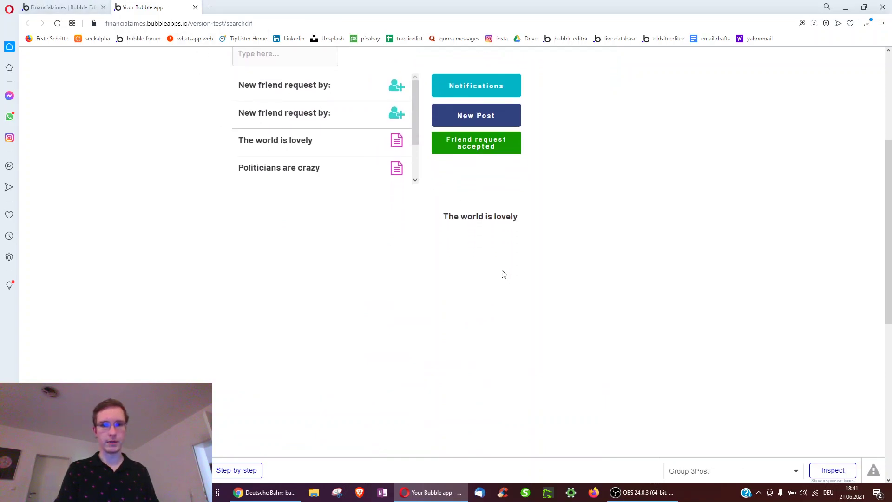
pyautogui.scroll(-1, 390, 139)
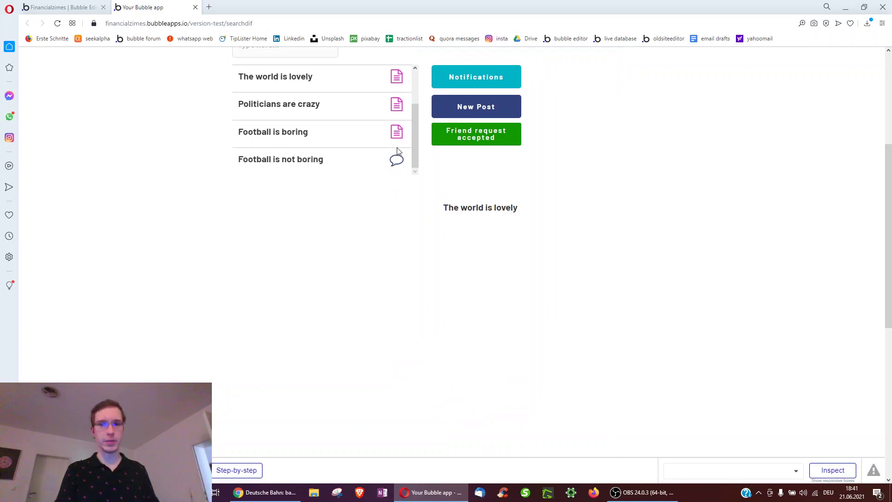
pyautogui.click(396, 160)
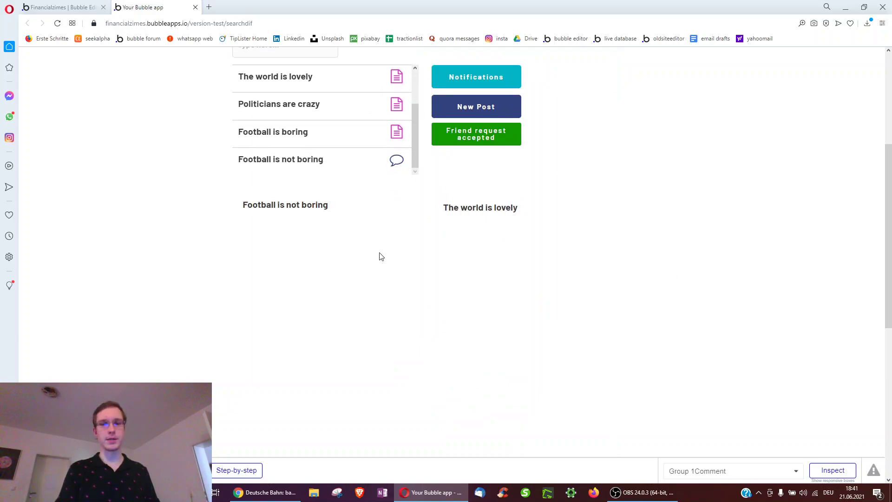
# Search the newsfeed for "Football" and review the filtered entries
pyautogui.scroll(2, 342, 277)
pyautogui.scroll(1, 168, 283)
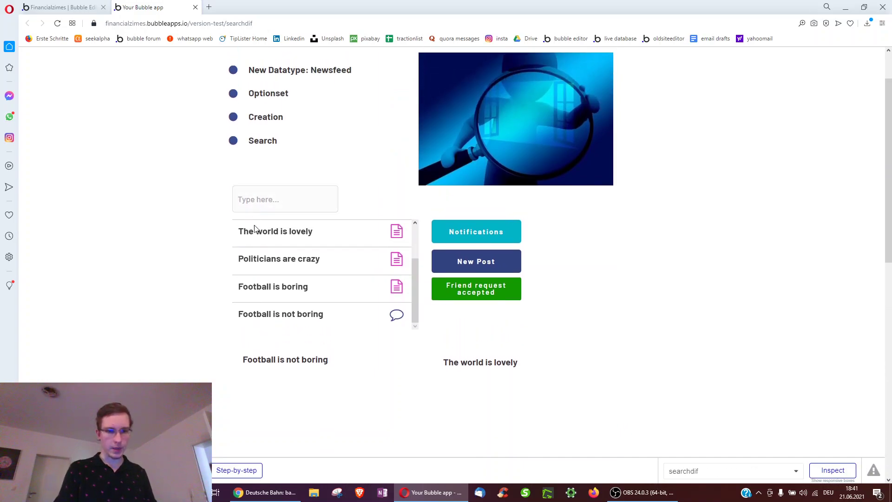
pyautogui.scroll(-1, 281, 288)
pyautogui.scroll(-1, 281, 289)
pyautogui.click(253, 166)
pyautogui.write('Football')
pyautogui.click(213, 184)
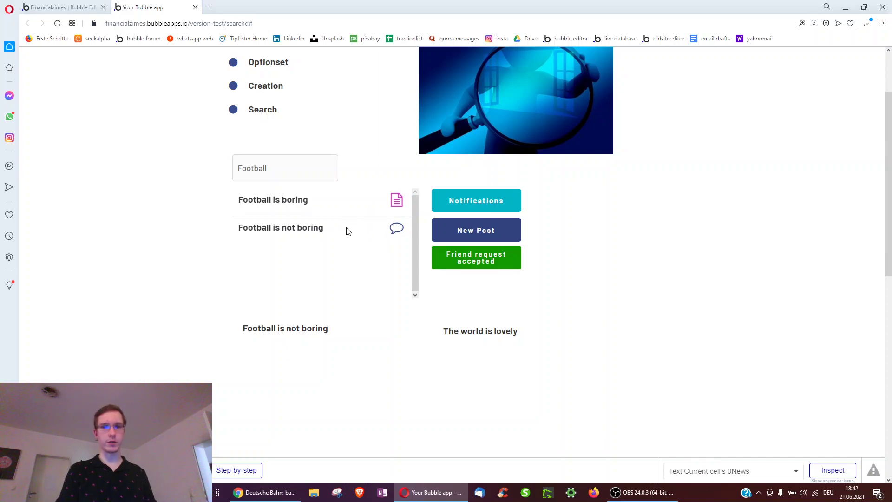
pyautogui.scroll(2, 179, 239)
pyautogui.click(112, 276)
pyautogui.scroll(1, 112, 276)
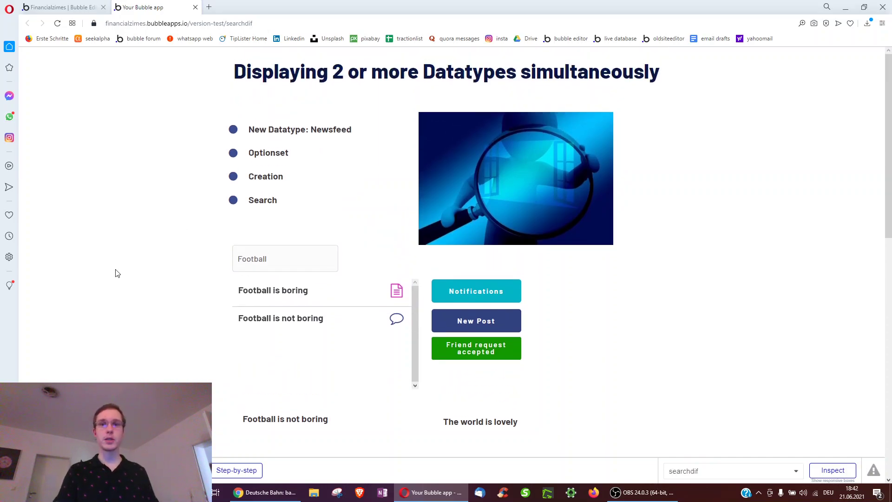